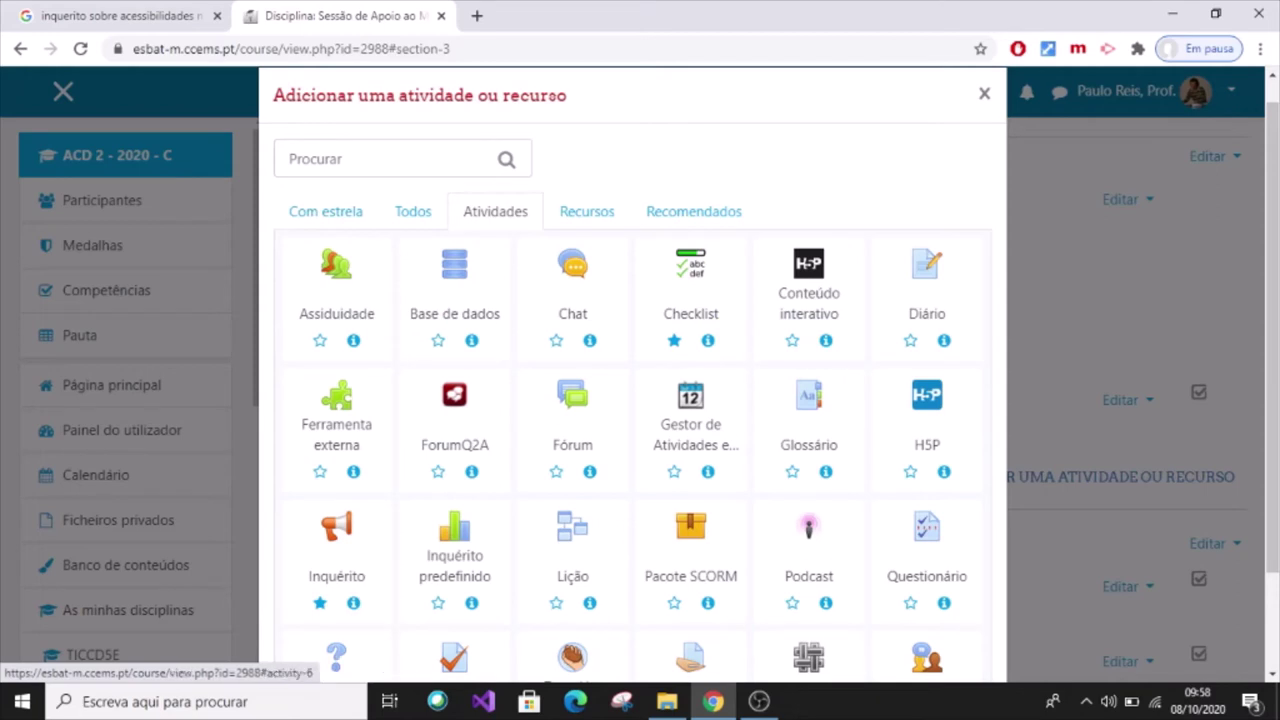
# Start adding an Inquérito activity to the course section from the starred activities
pyautogui.scroll(-2, 674, 348)
pyautogui.scroll(1, 674, 348)
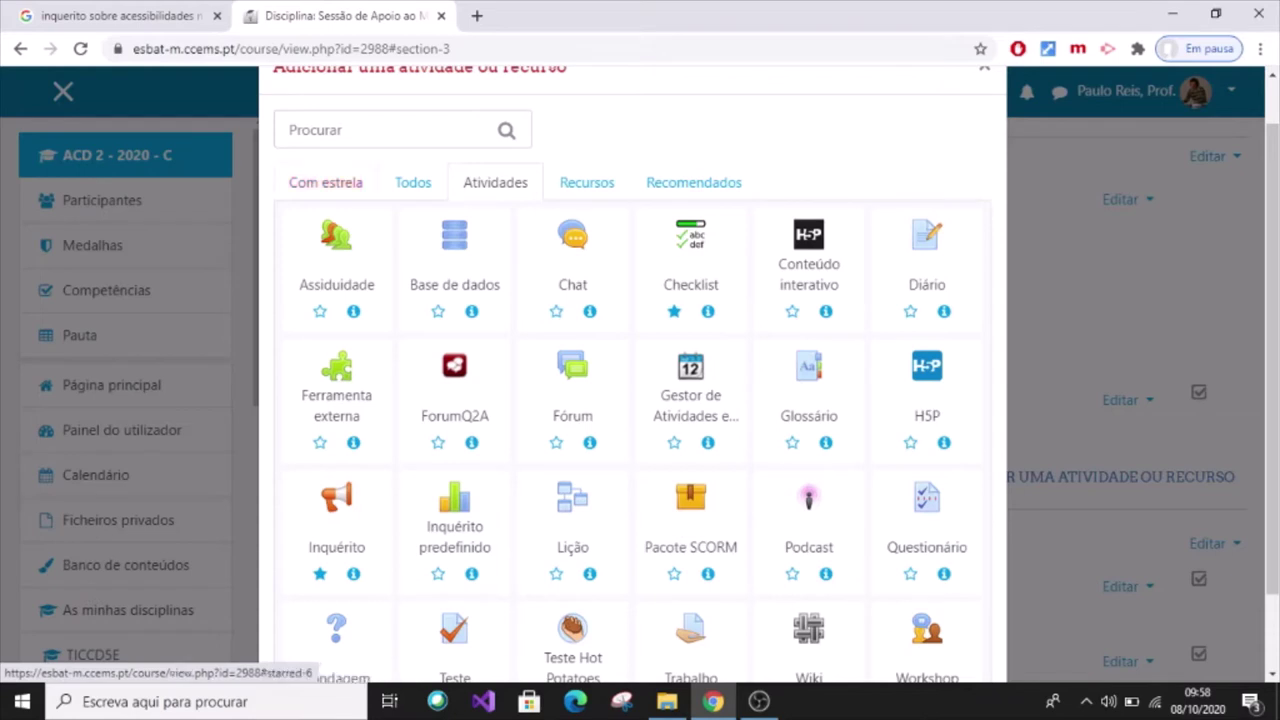
pyautogui.click(325, 182)
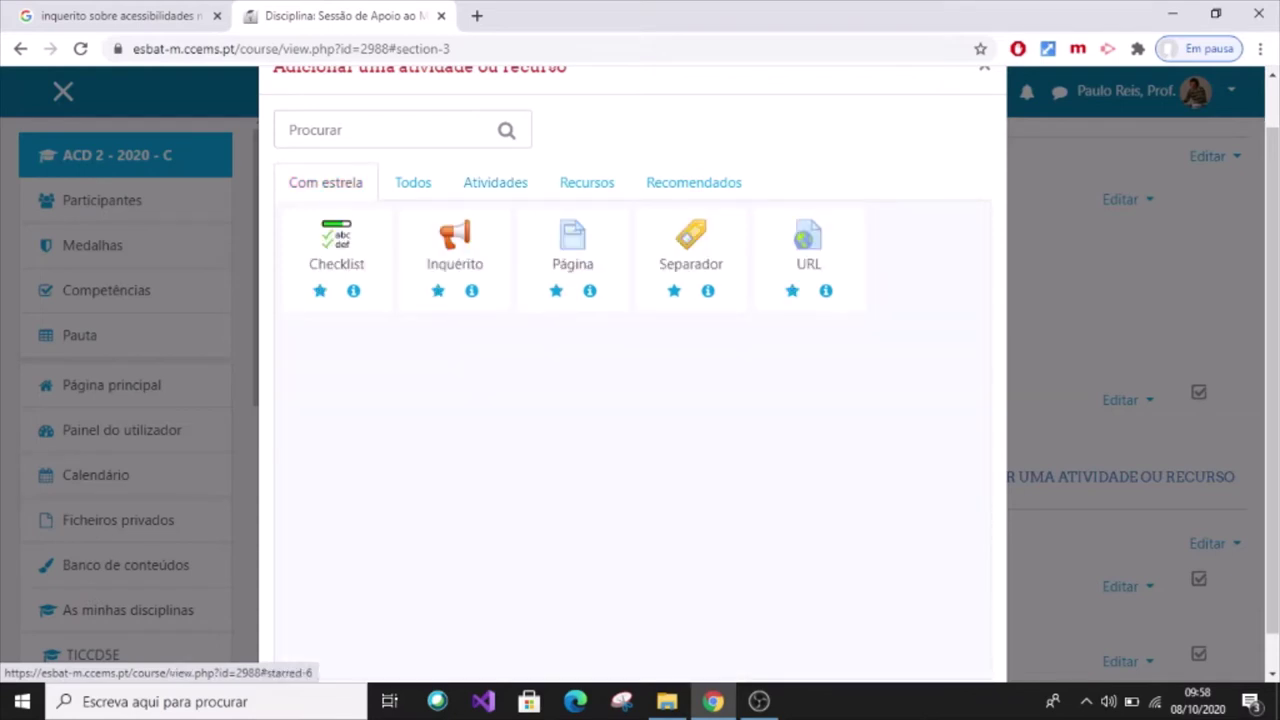
pyautogui.click(455, 250)
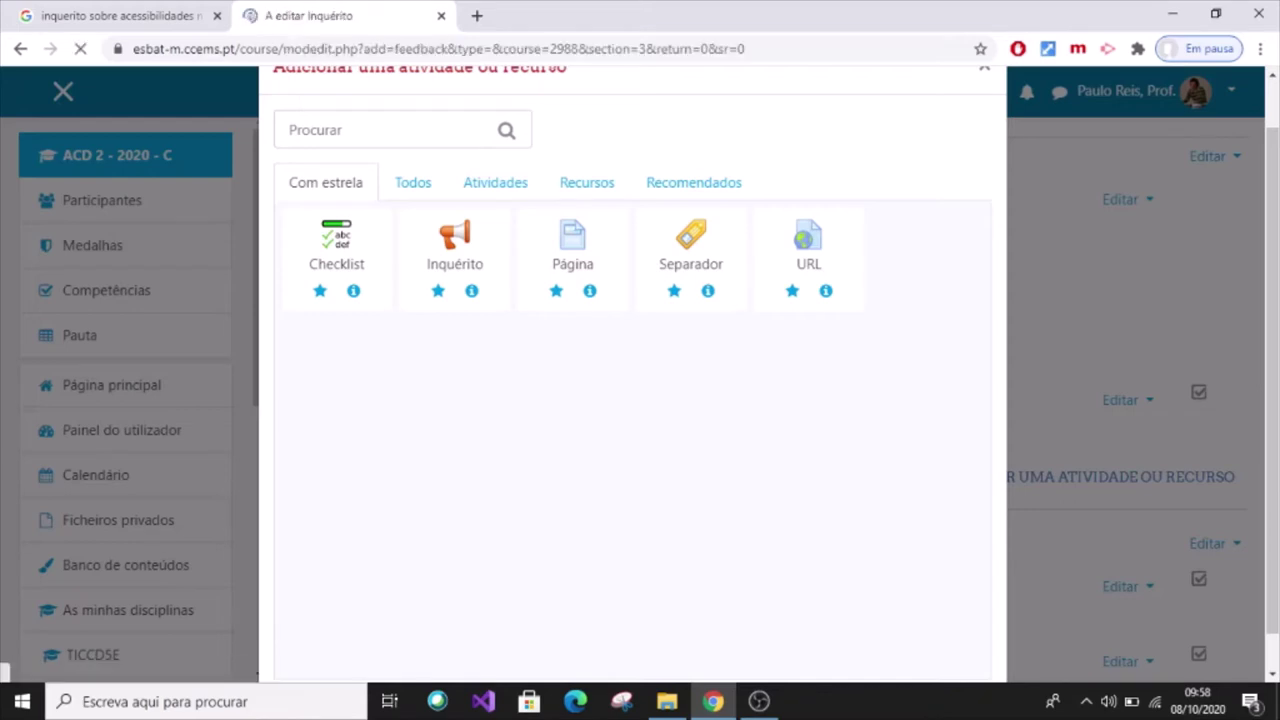
# Name the new survey "Sondagem sobre acessos"
pyautogui.scroll(-2, 760, 400)
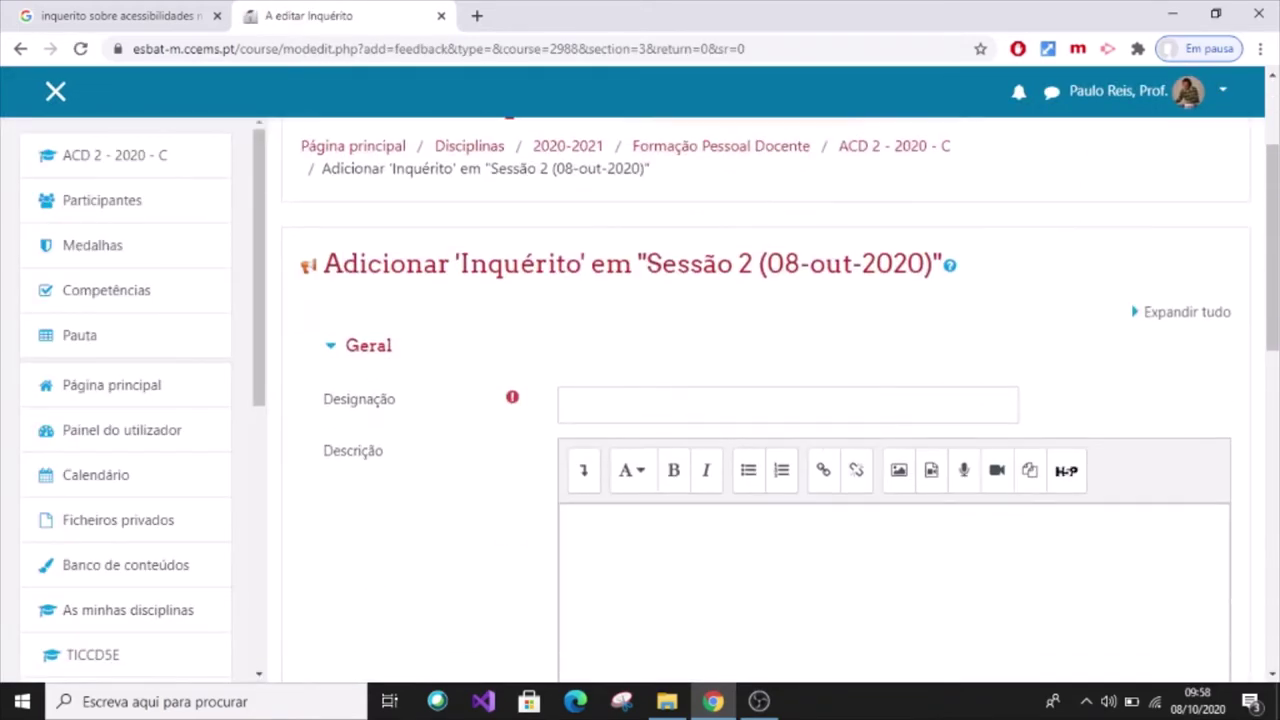
pyautogui.scroll(-1, 760, 400)
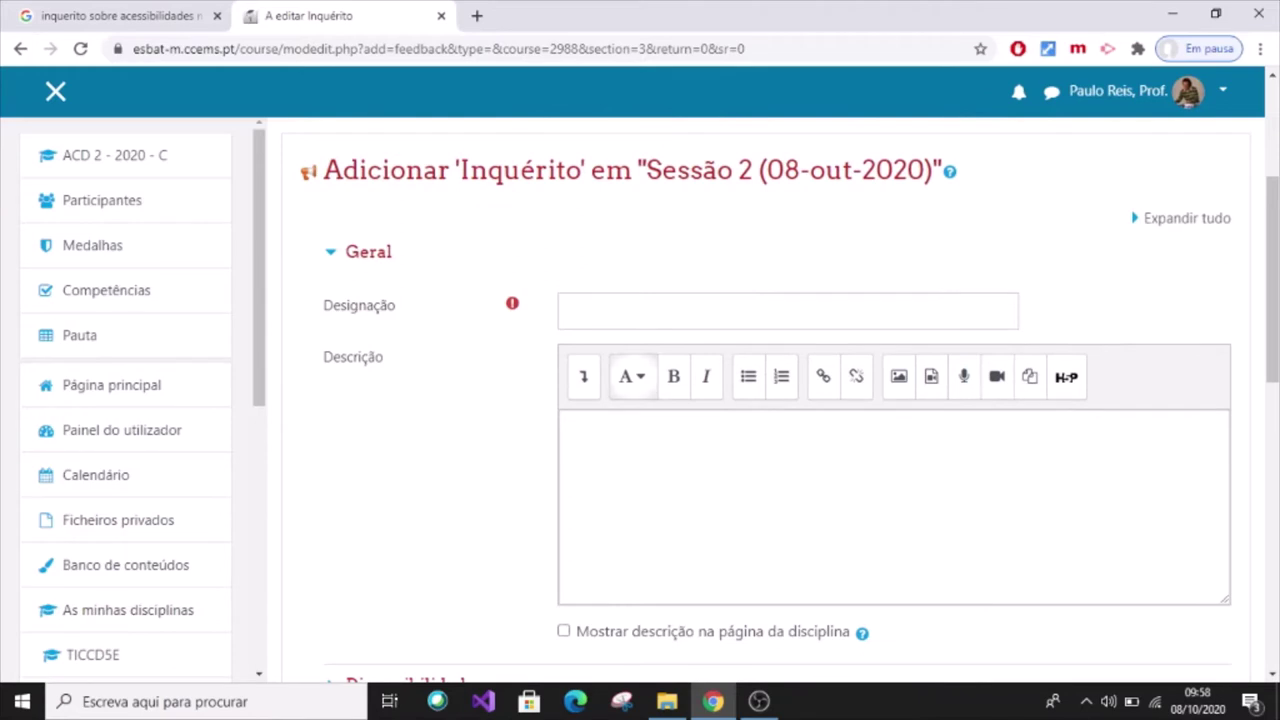
pyautogui.click(788, 311)
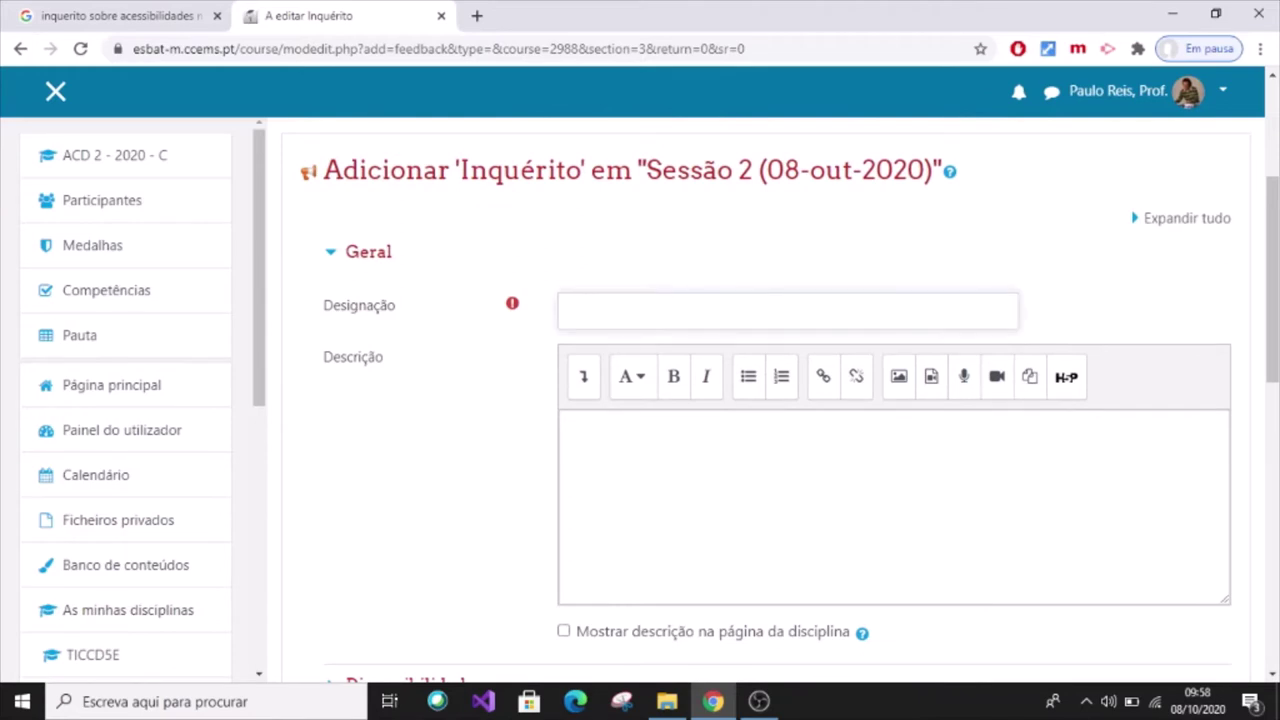
pyautogui.write('Sondagem')
pyautogui.write('sobr')
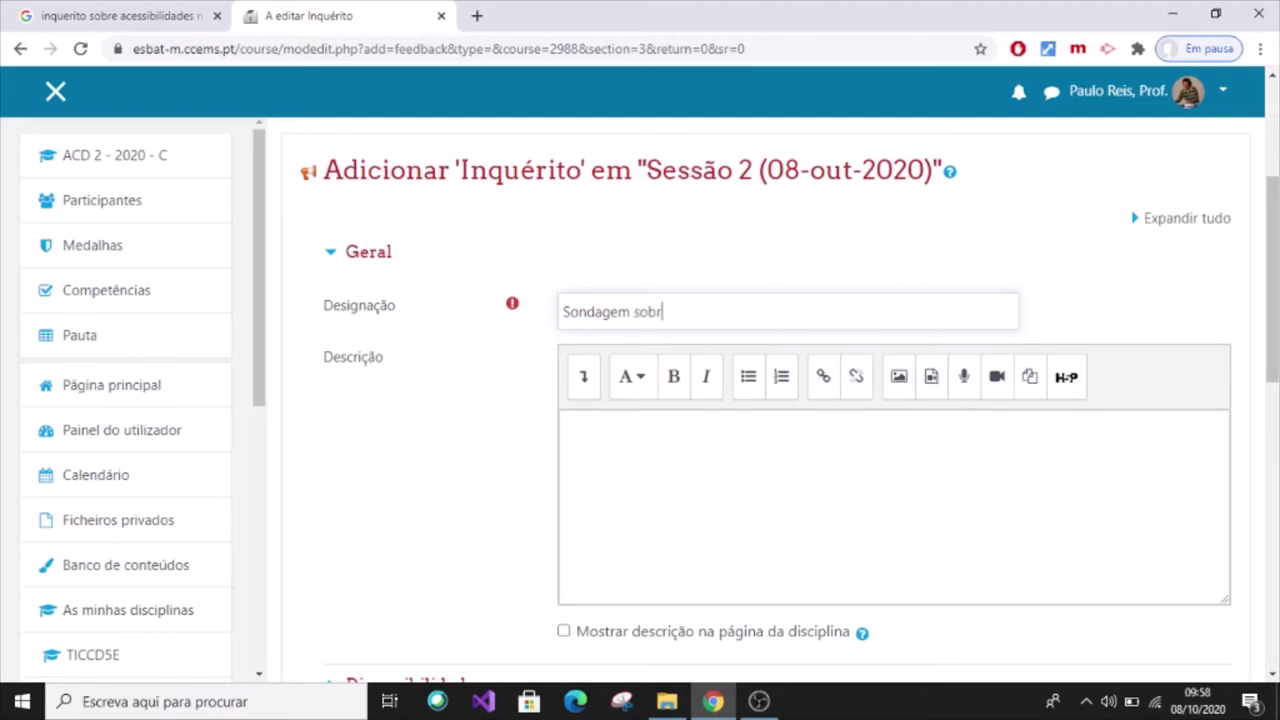
pyautogui.write('e acessos')
# Reuse the survey name to write the description "Sondagem sobre acessos para a escola." and enable showing it on the course page
pyautogui.hotkey('ctrl', 'shift', 'Left')
pyautogui.hotkey('ctrl', 'shift', 'Left')
pyautogui.hotkey('ctrl', 'shift', 'Left')
pyautogui.hotkey('ctrl', 'c')
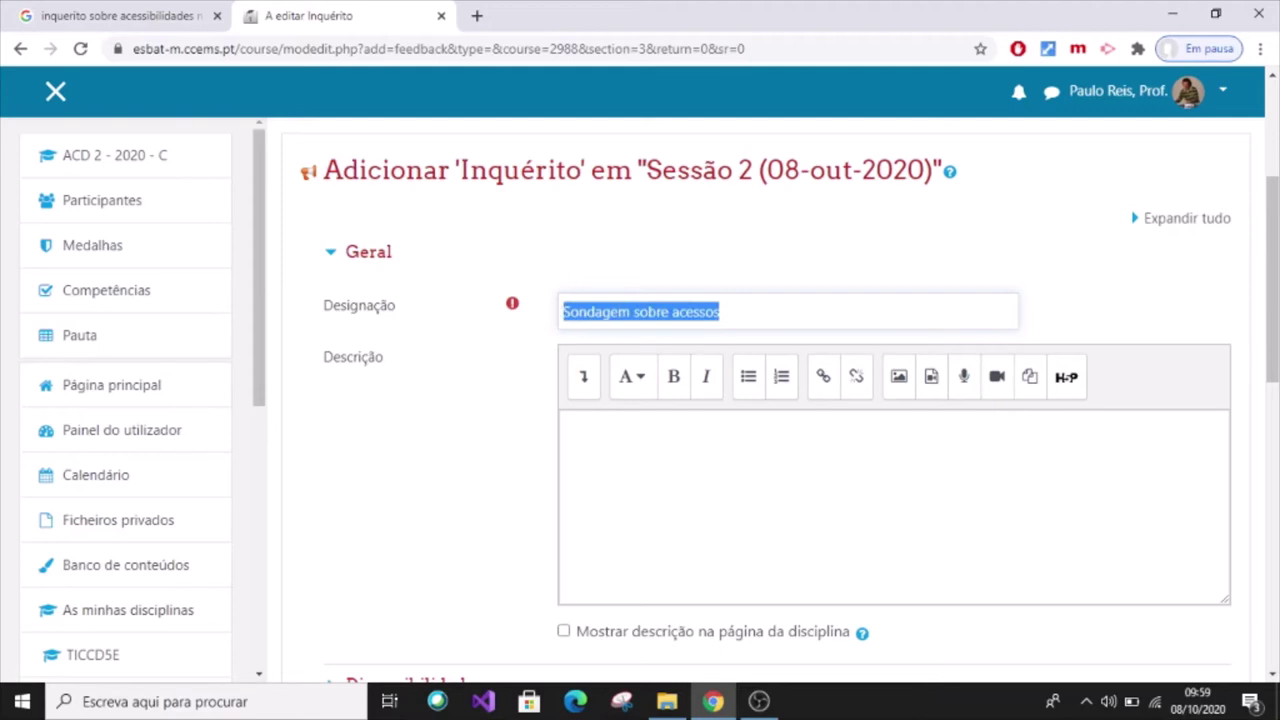
pyautogui.click(574, 427)
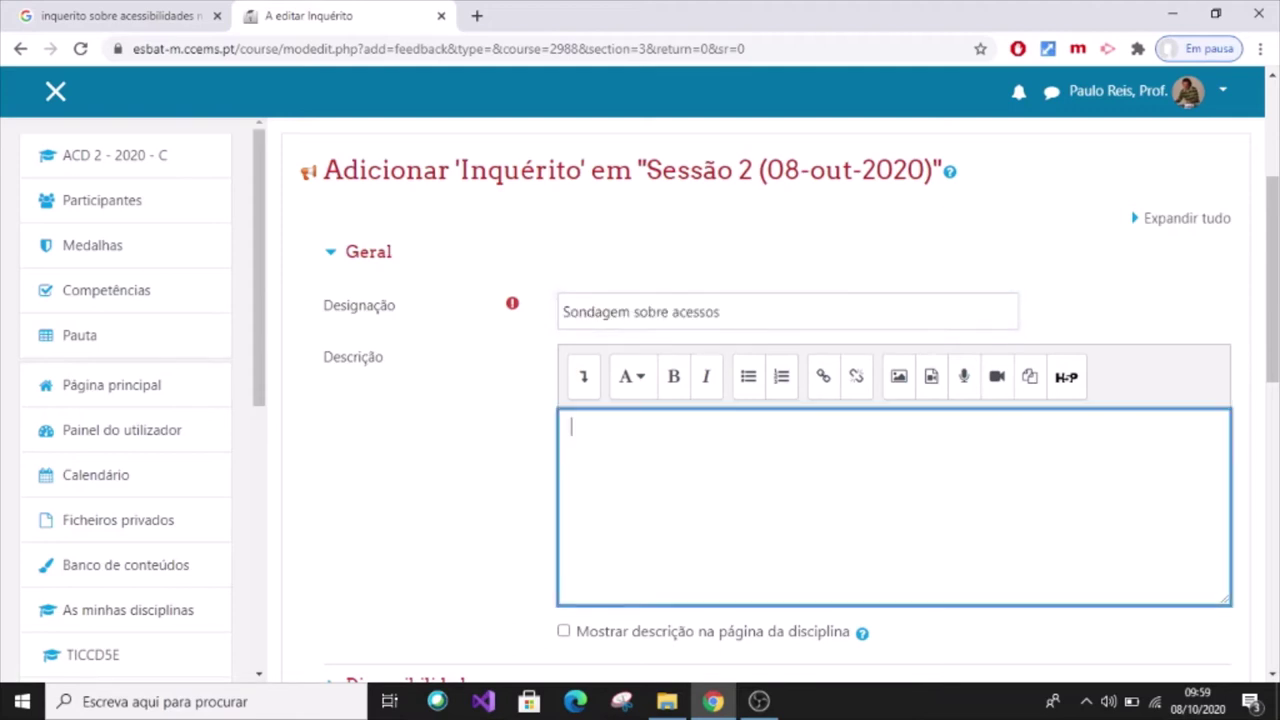
pyautogui.hotkey('ctrl', 'v')
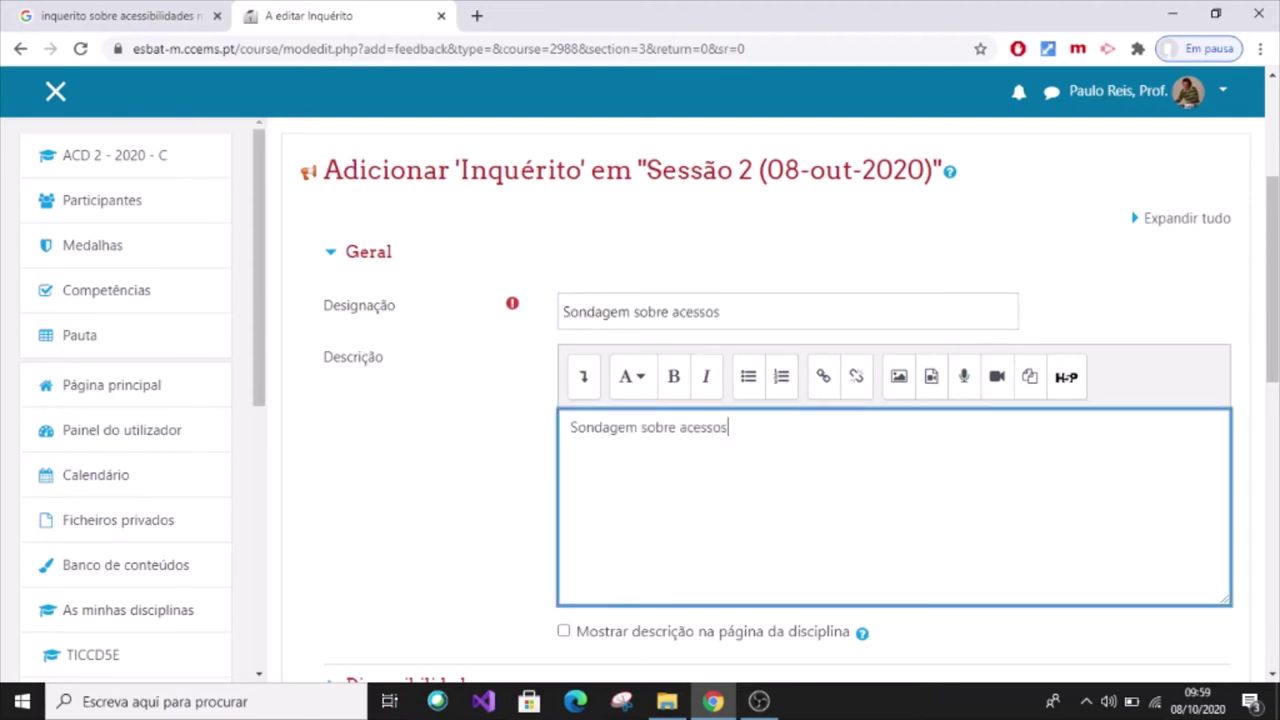
pyautogui.write('da')
pyautogui.press('BackSpace')
pyautogui.press('BackSpace')
pyautogui.write('para a escola.')
pyautogui.hotkey('shift', 'Left')
pyautogui.hotkey('shift', 'Left')
pyautogui.hotkey('shift', 'Left')
pyautogui.hotkey('shift', 'Left')
pyautogui.hotkey('shift', 'Left')
pyautogui.hotkey('shift', 'Left')
pyautogui.hotkey('shift', 'Left')
pyautogui.hotkey('shift', 'Left')
pyautogui.hotkey('shift', 'Left')
pyautogui.hotkey('shift', 'Left')
pyautogui.hotkey('shift', 'Left')
pyautogui.hotkey('shift', 'Left')
pyautogui.hotkey('shift', 'Left')
pyautogui.hotkey('shift', 'Left')
pyautogui.hotkey('shift', 'Left')
pyautogui.hotkey('shift', 'Left')
pyautogui.hotkey('shift', 'Left')
pyautogui.hotkey('shift', 'Left')
pyautogui.hotkey('shift', 'Left')
pyautogui.hotkey('shift', 'Left')
pyautogui.hotkey('shift', 'Left')
pyautogui.hotkey('shift', 'Left')
pyautogui.hotkey('shift', 'Left')
pyautogui.hotkey('shift', 'Left')
pyautogui.hotkey('shift', 'Left')
pyautogui.hotkey('shift', 'Left')
pyautogui.hotkey('shift', 'Left')
pyautogui.hotkey('shift', 'Left')
pyautogui.hotkey('shift', 'Left')
pyautogui.hotkey('shift', 'Left')
pyautogui.hotkey('shift', 'Left')
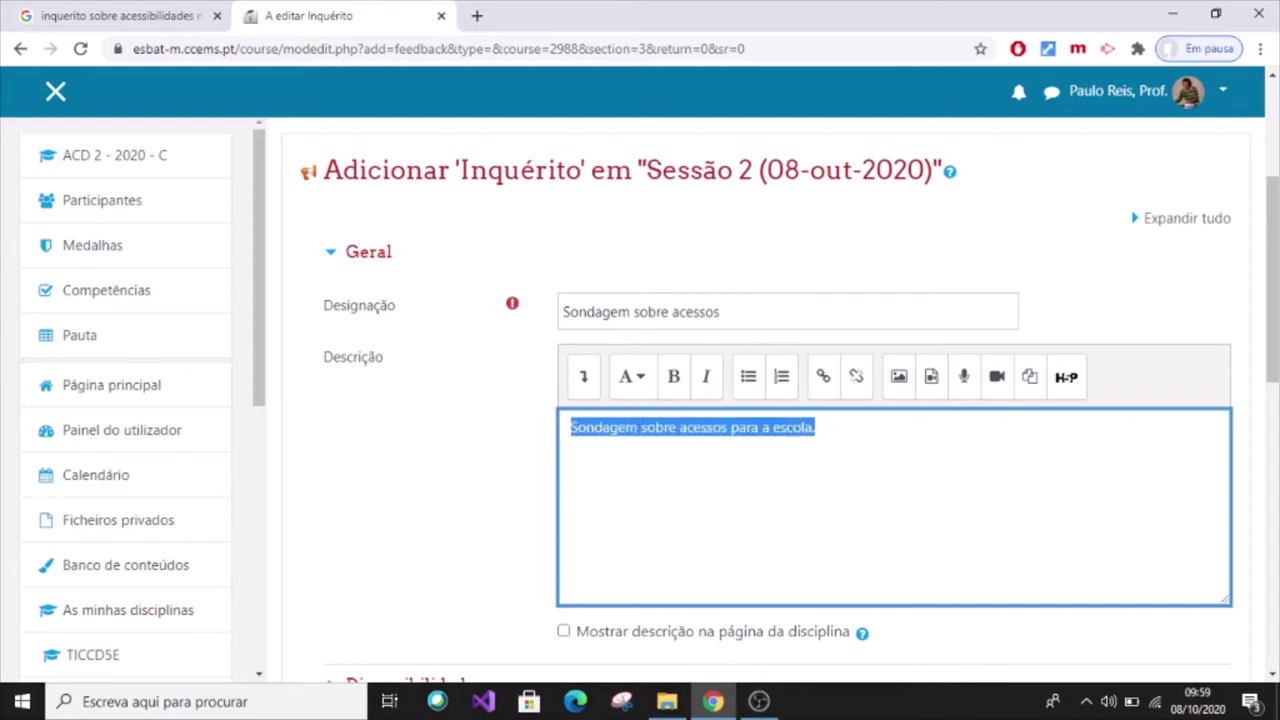
pyautogui.scroll(-1, 760, 400)
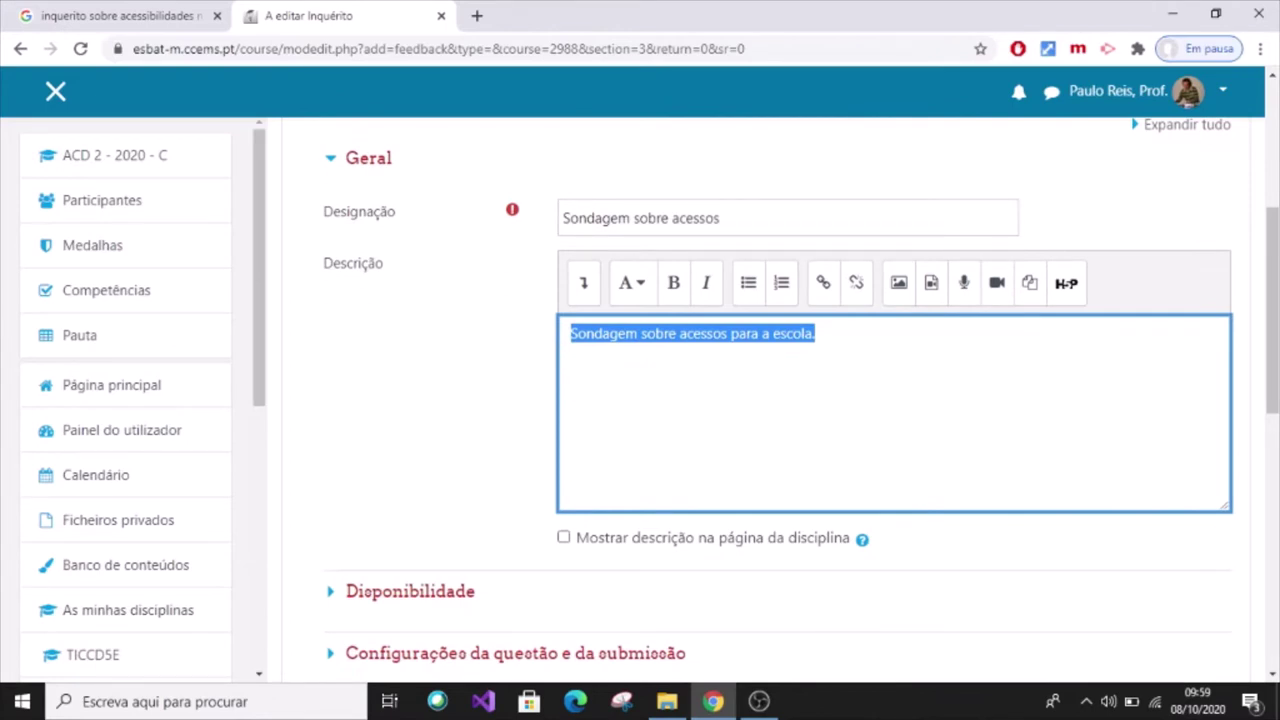
pyautogui.click(564, 537)
# Examine the survey's Disponibilidade settings for the dates between which responses are allowed
pyautogui.scroll(-1, 760, 400)
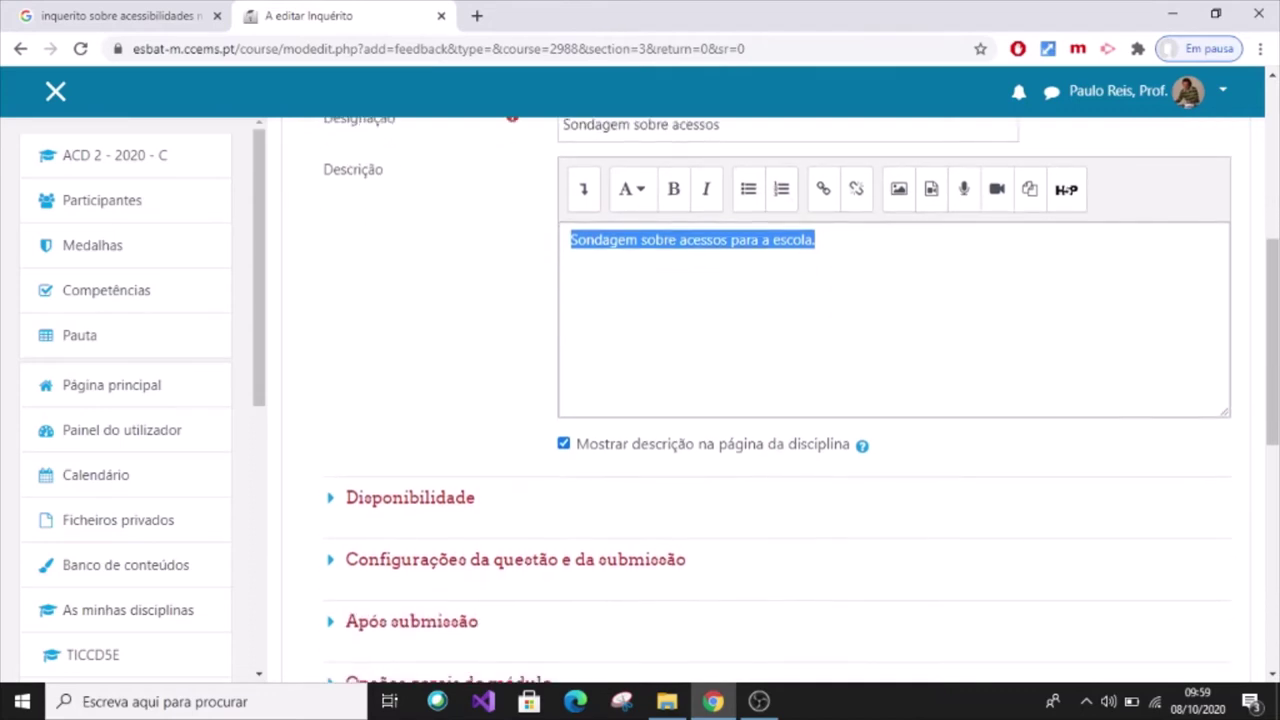
pyautogui.scroll(-1, 760, 400)
pyautogui.scroll(-1, 760, 400)
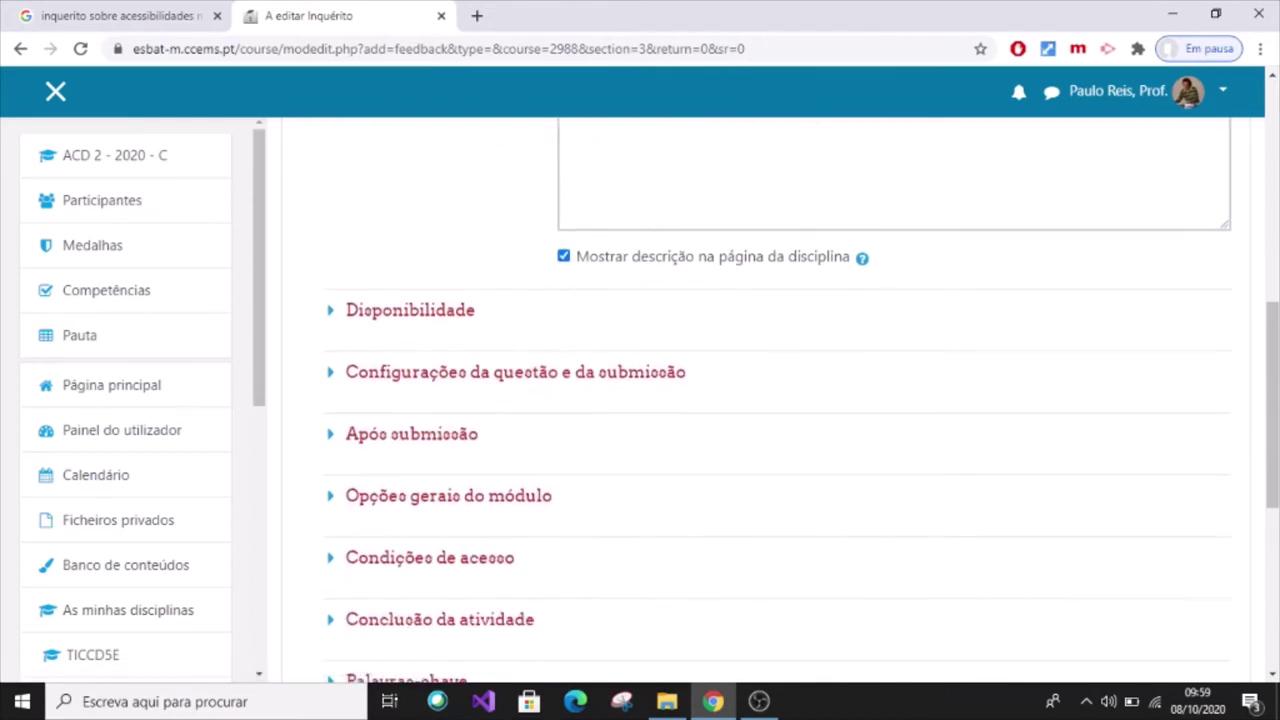
pyautogui.scroll(-1, 760, 400)
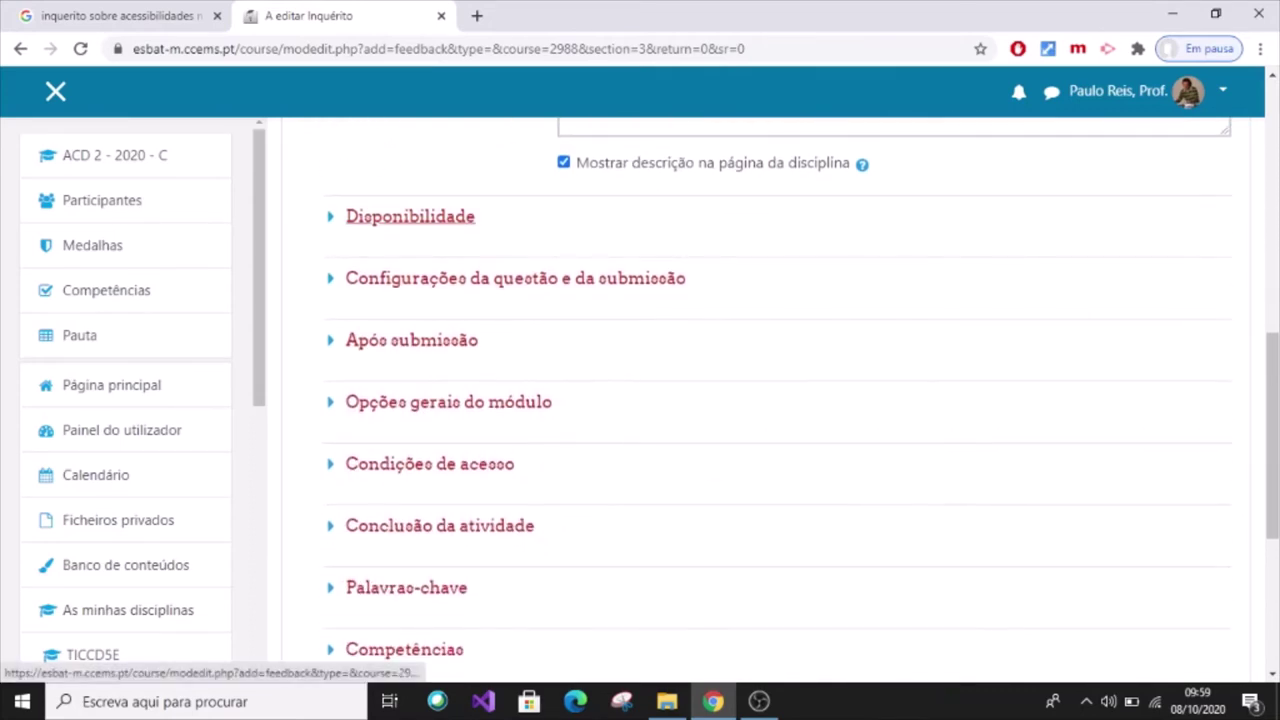
pyautogui.click(410, 216)
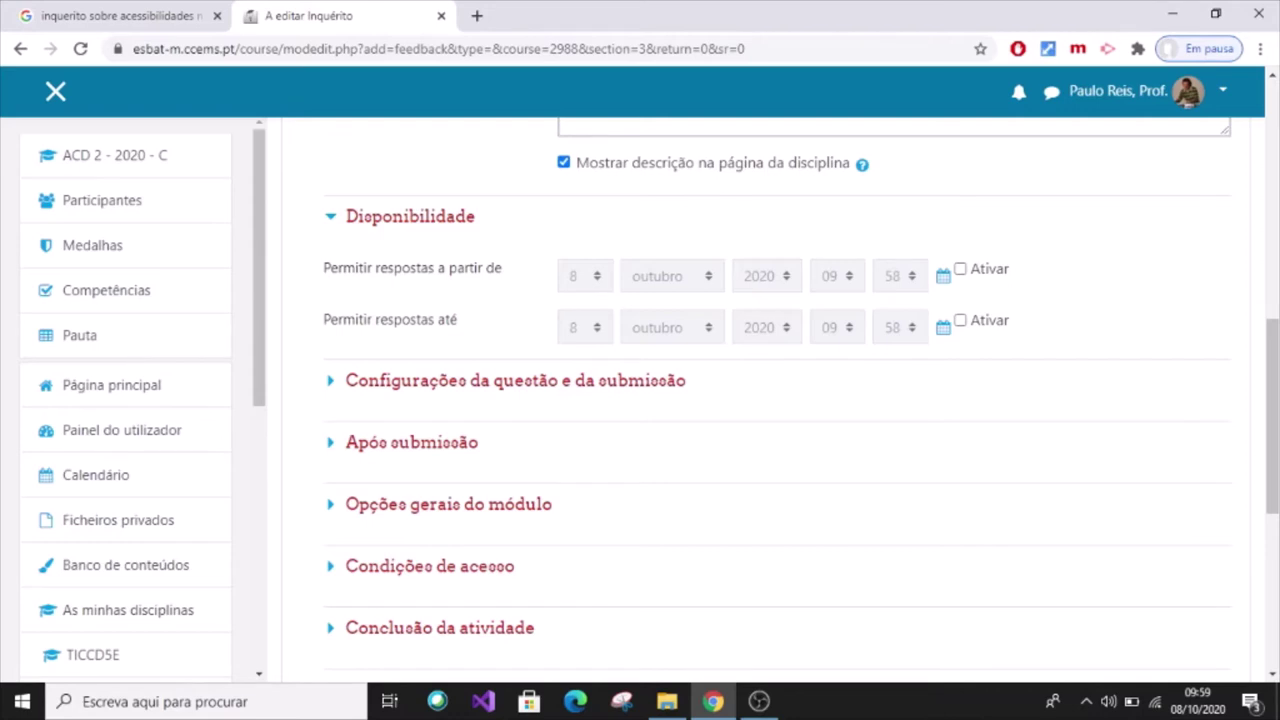
pyautogui.click(410, 216)
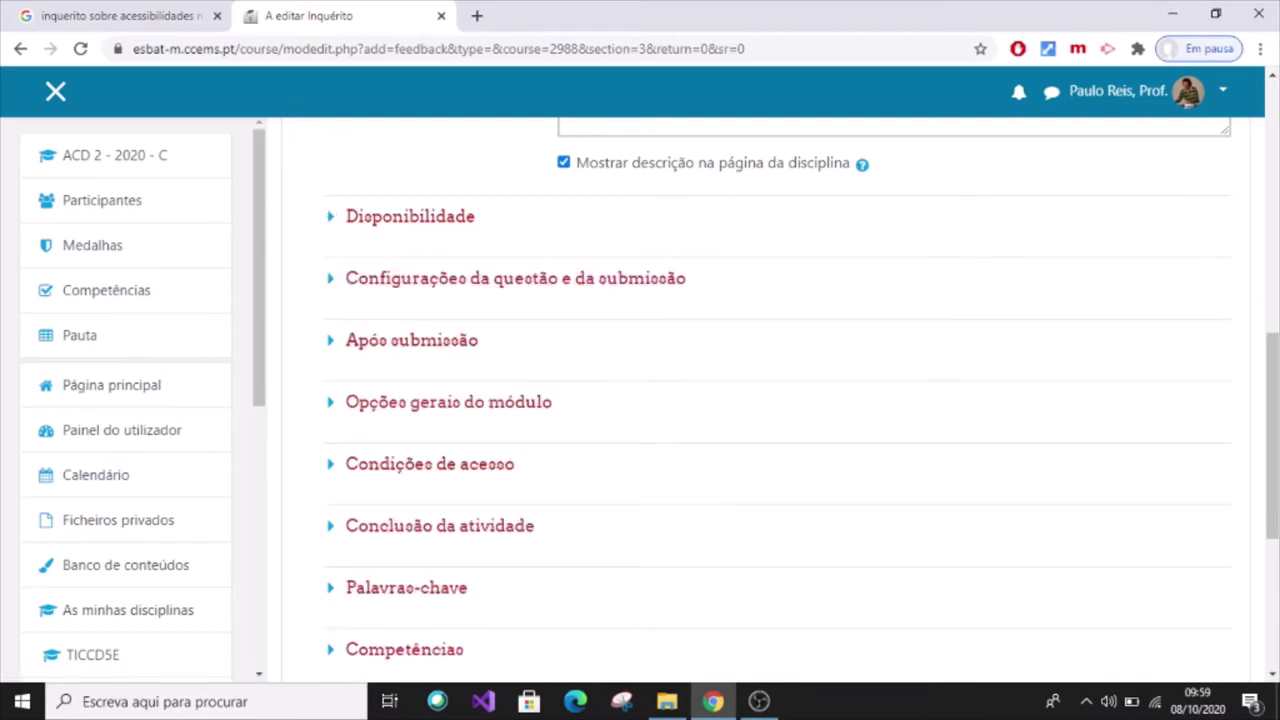
# Set the survey's availability in the general module options to "Oculto para os alunos", then save and display the activity
pyautogui.click(450, 402)
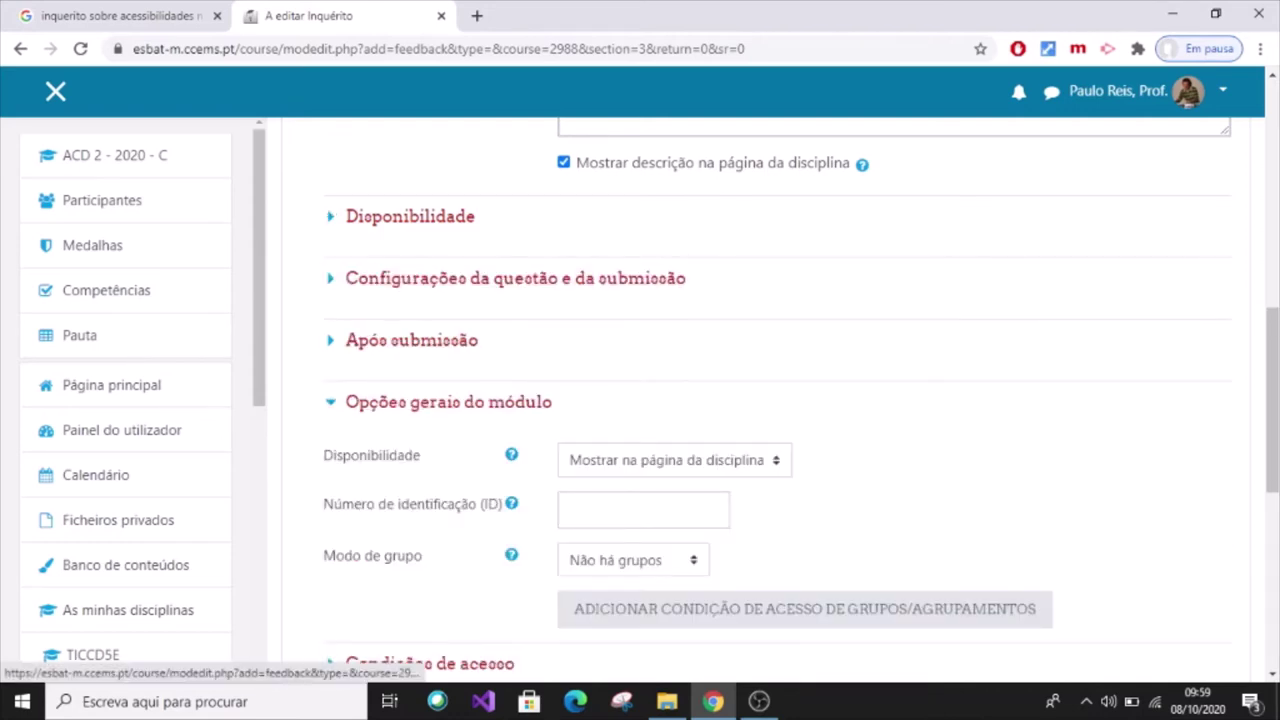
pyautogui.scroll(-1, 450, 390)
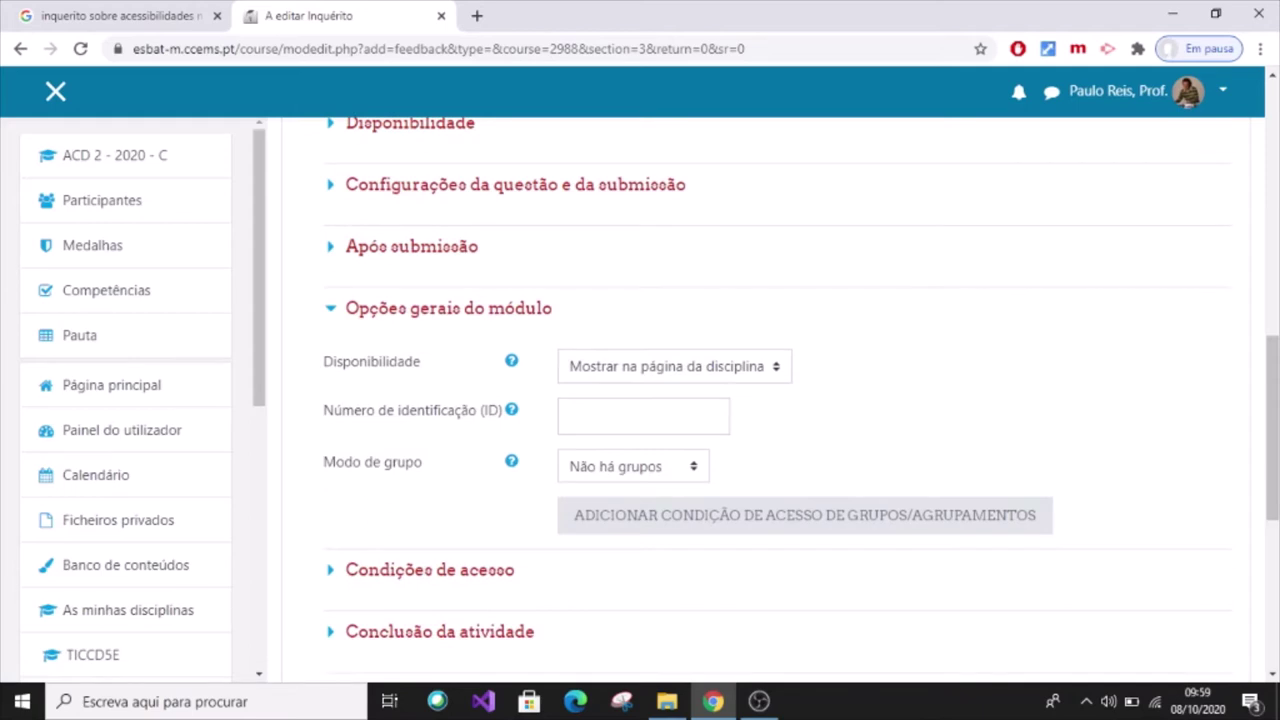
pyautogui.click(675, 366)
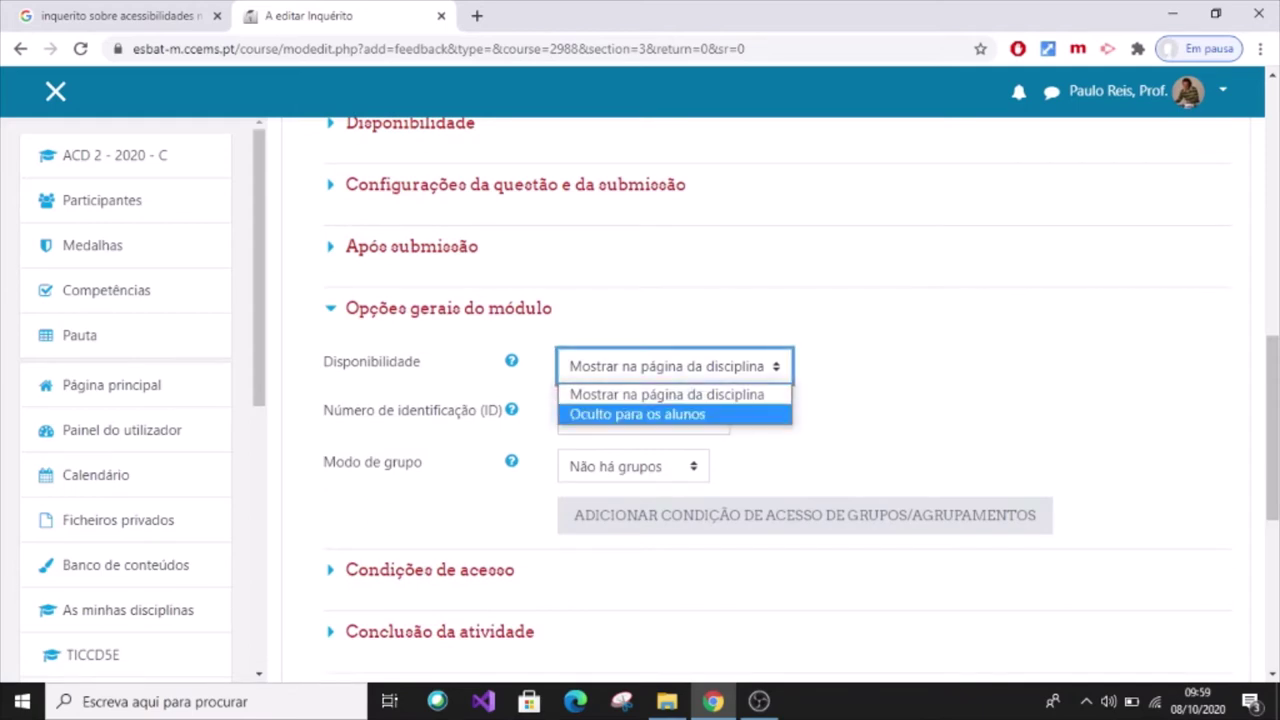
pyautogui.click(637, 414)
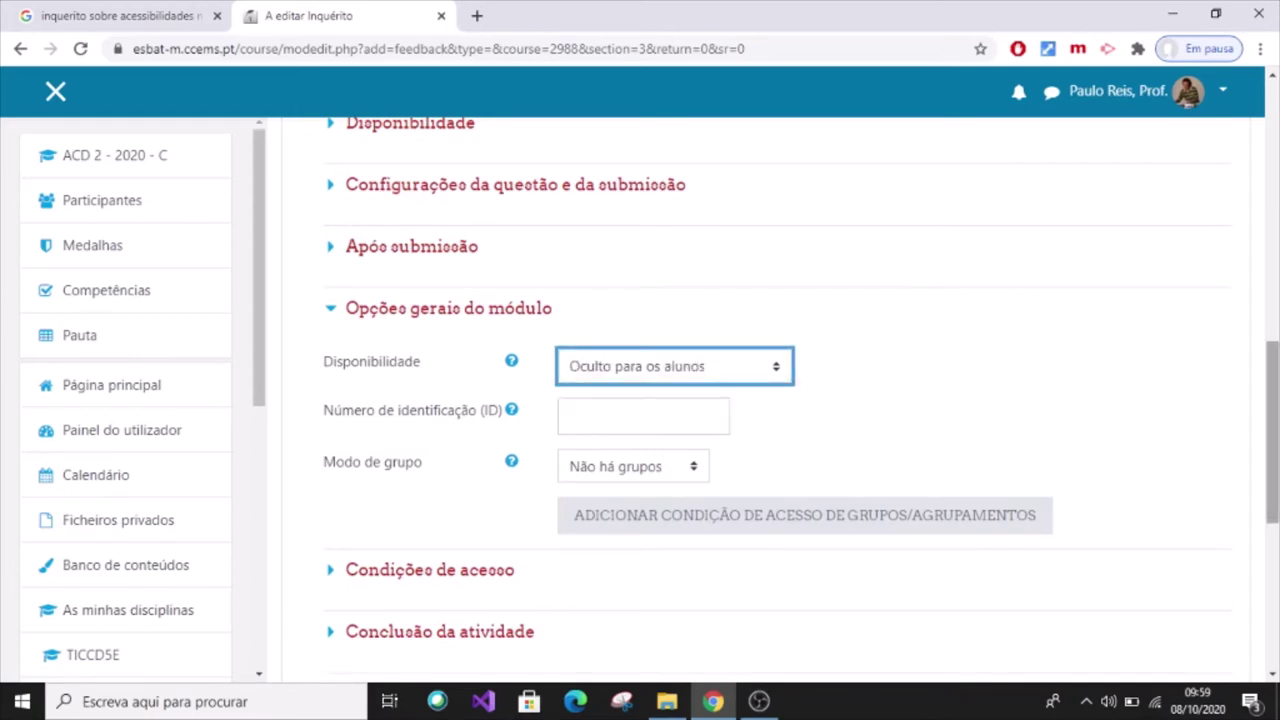
pyautogui.scroll(-1, 760, 400)
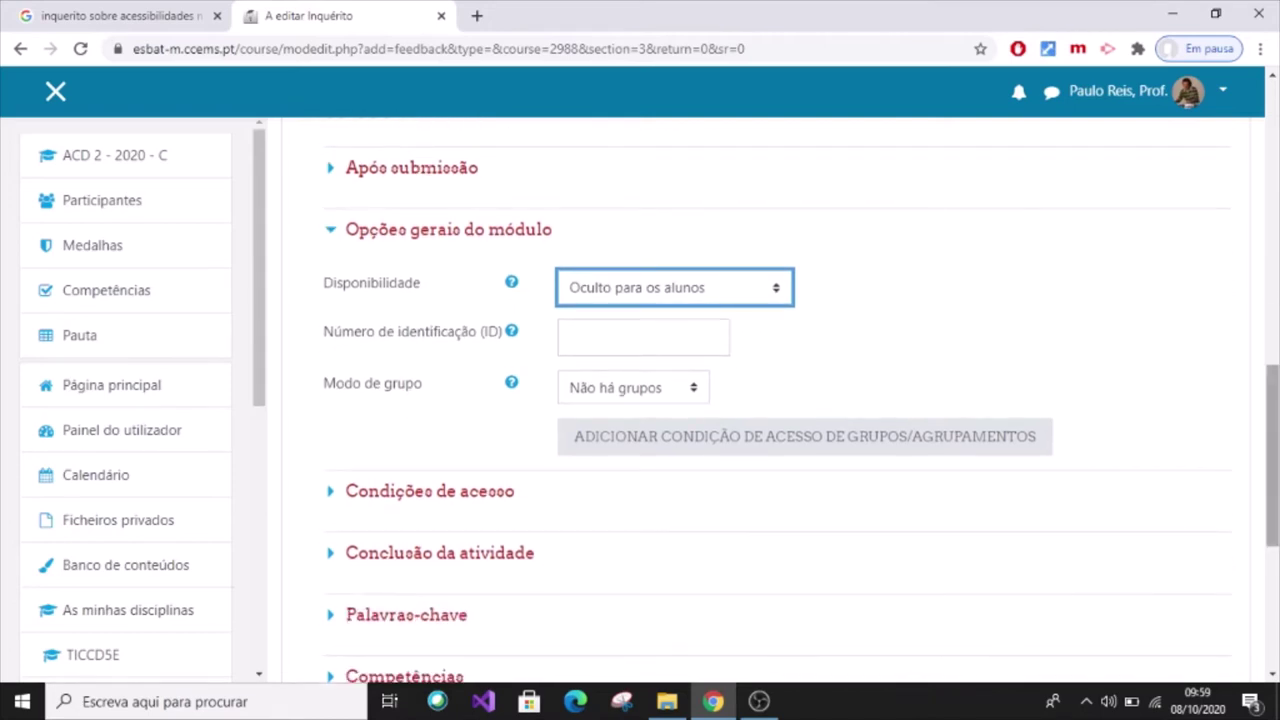
pyautogui.scroll(-1, 760, 400)
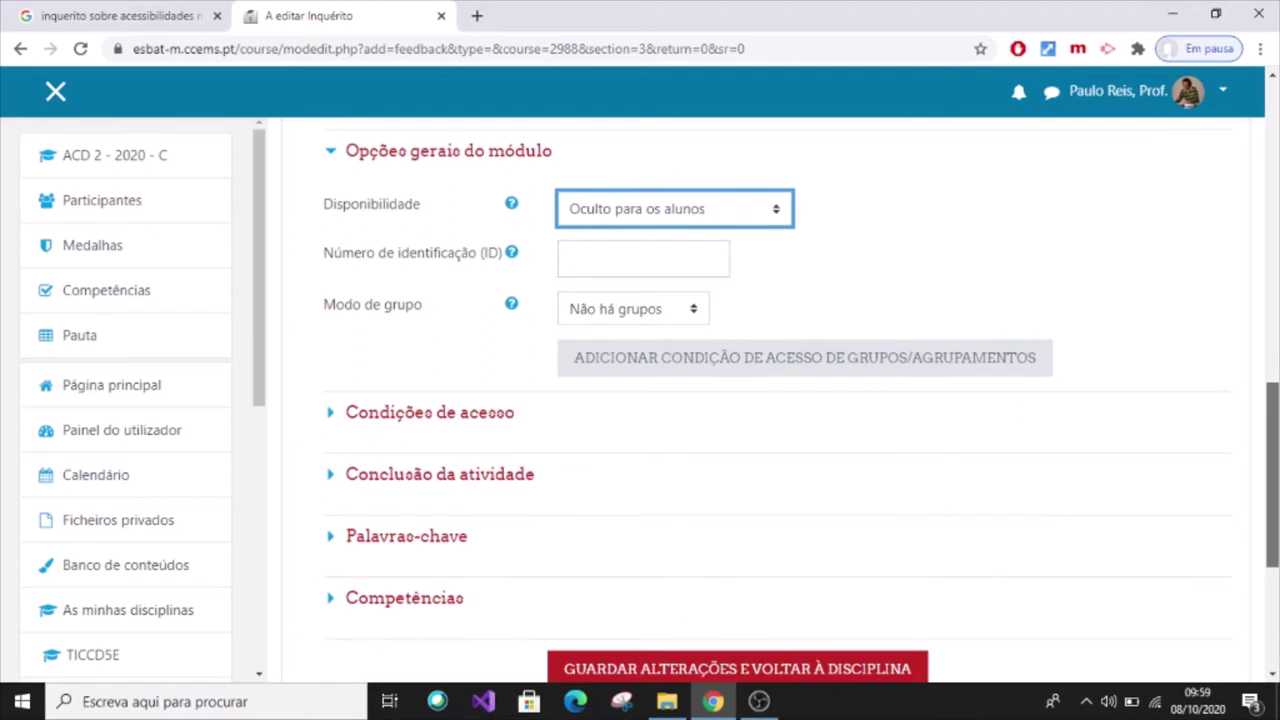
pyautogui.scroll(-1, 760, 400)
pyautogui.click(675, 190)
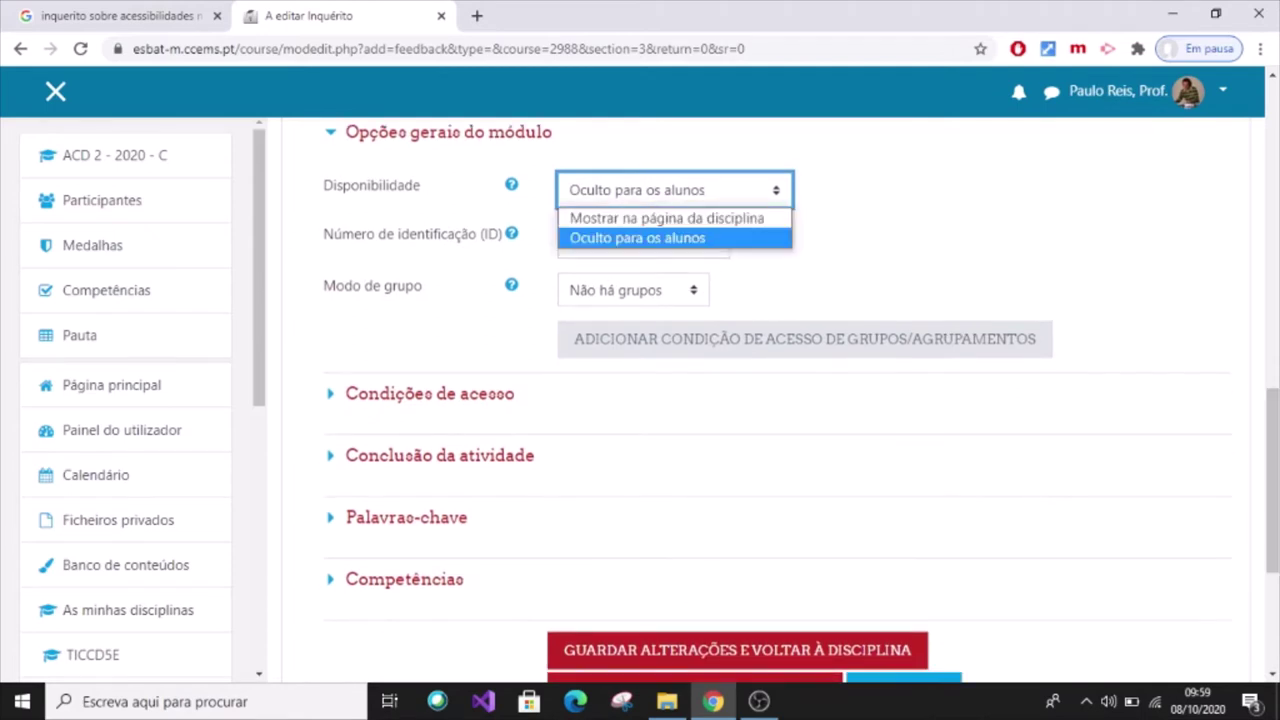
pyautogui.click(660, 238)
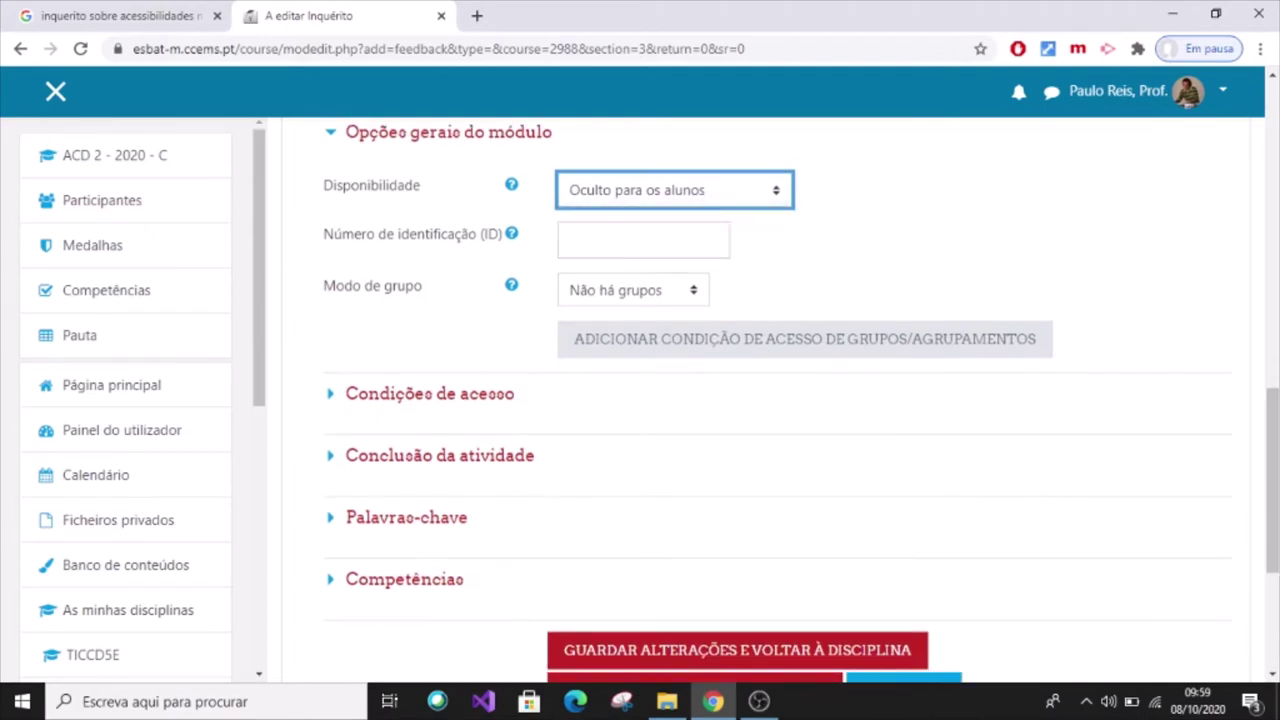
pyautogui.scroll(-1, 760, 400)
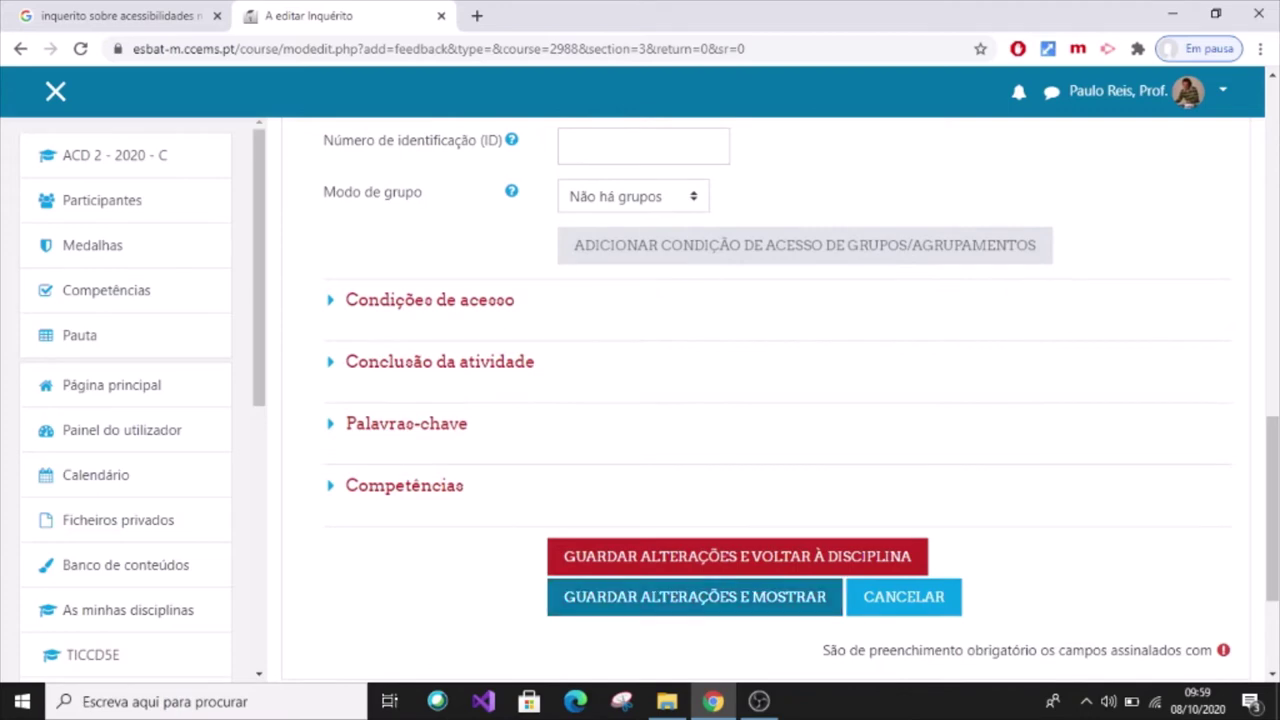
pyautogui.click(695, 596)
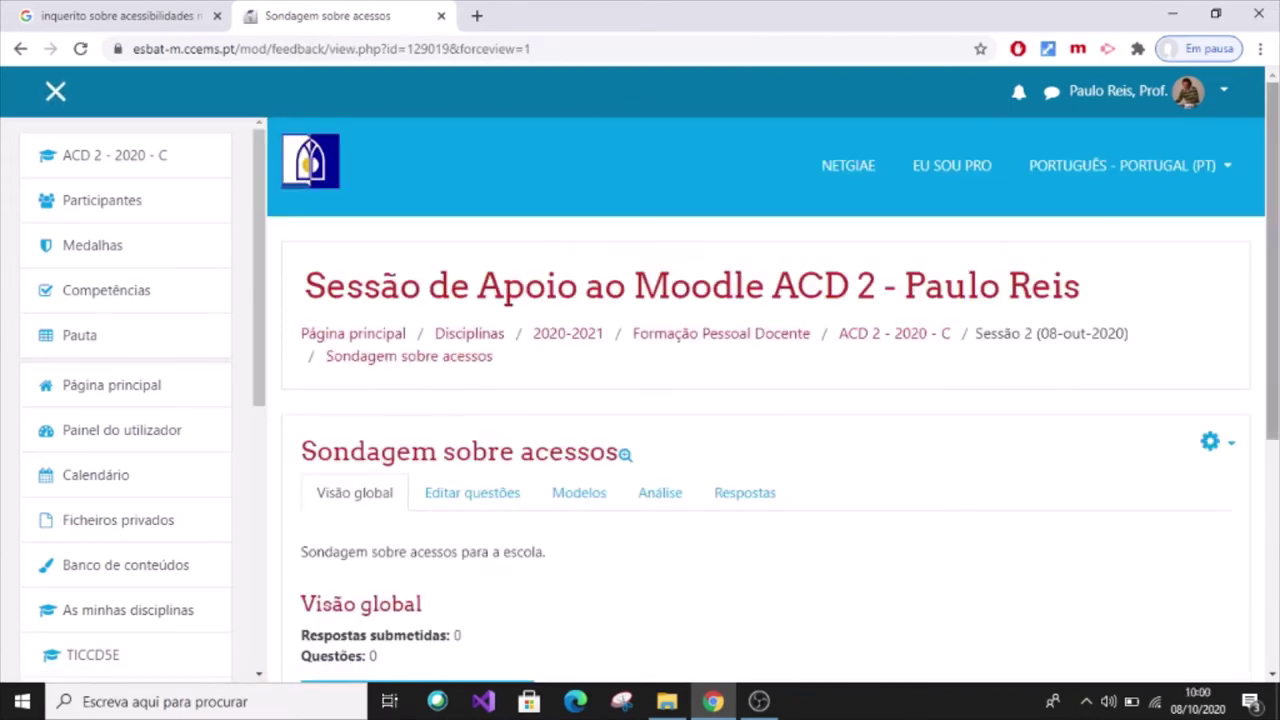
# Check the number of submitted responses and questions in the survey's overview
pyautogui.moveTo(1272, 322); pyautogui.dragTo(1272, 378)
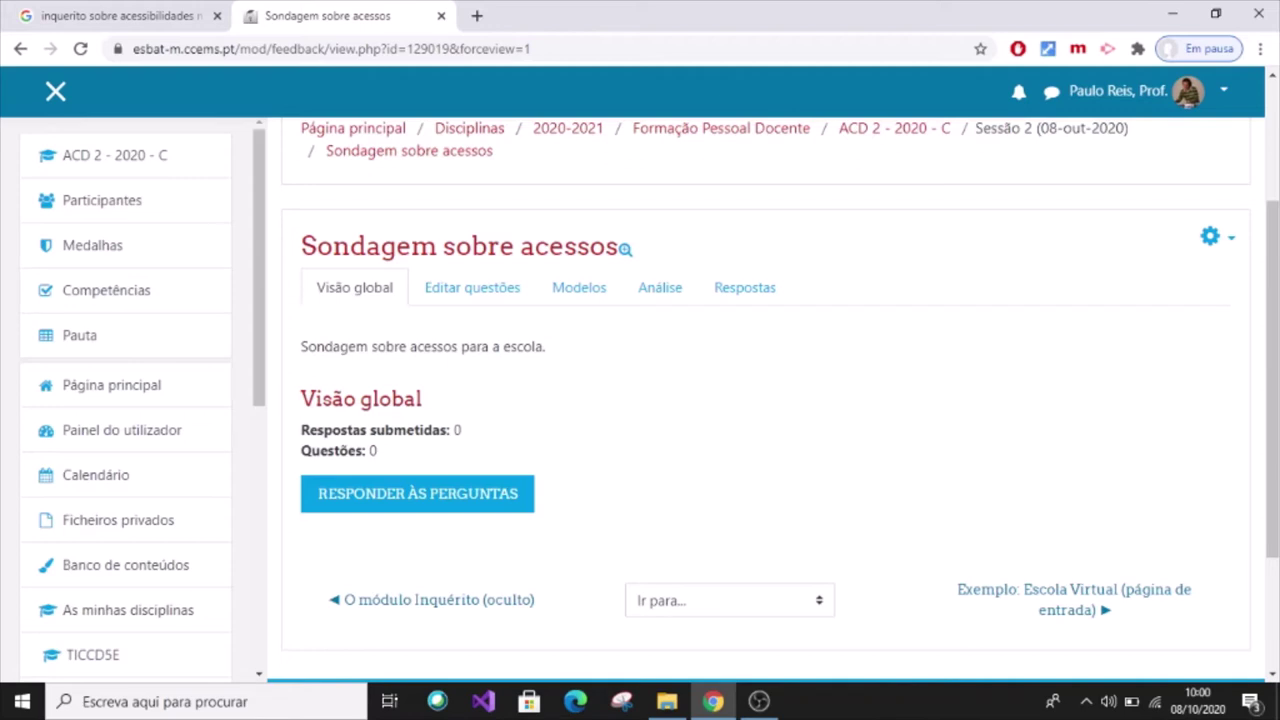
pyautogui.moveTo(308, 430); pyautogui.dragTo(421, 430)
pyautogui.moveTo(340, 451); pyautogui.dragTo(378, 451)
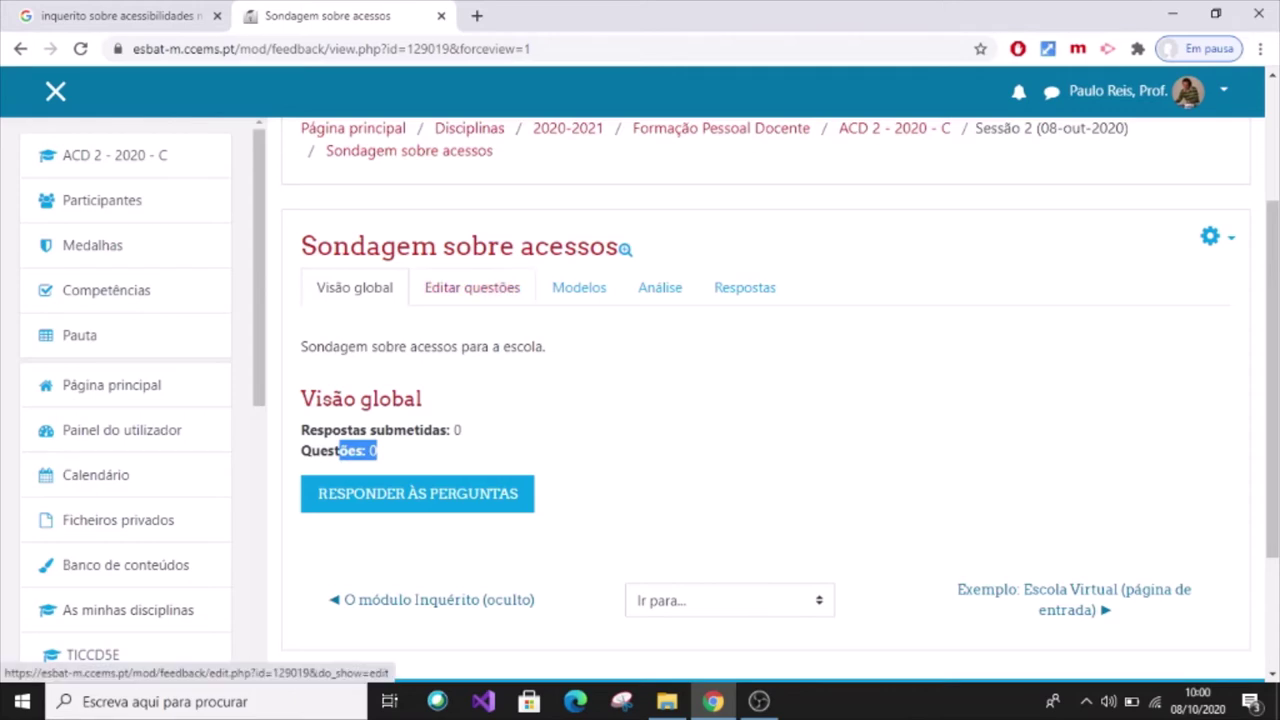
# Open the survey's questions for editing and add a question of the type "Resposta de texto curto"
pyautogui.click(472, 287)
pyautogui.scroll(-3, 430, 450)
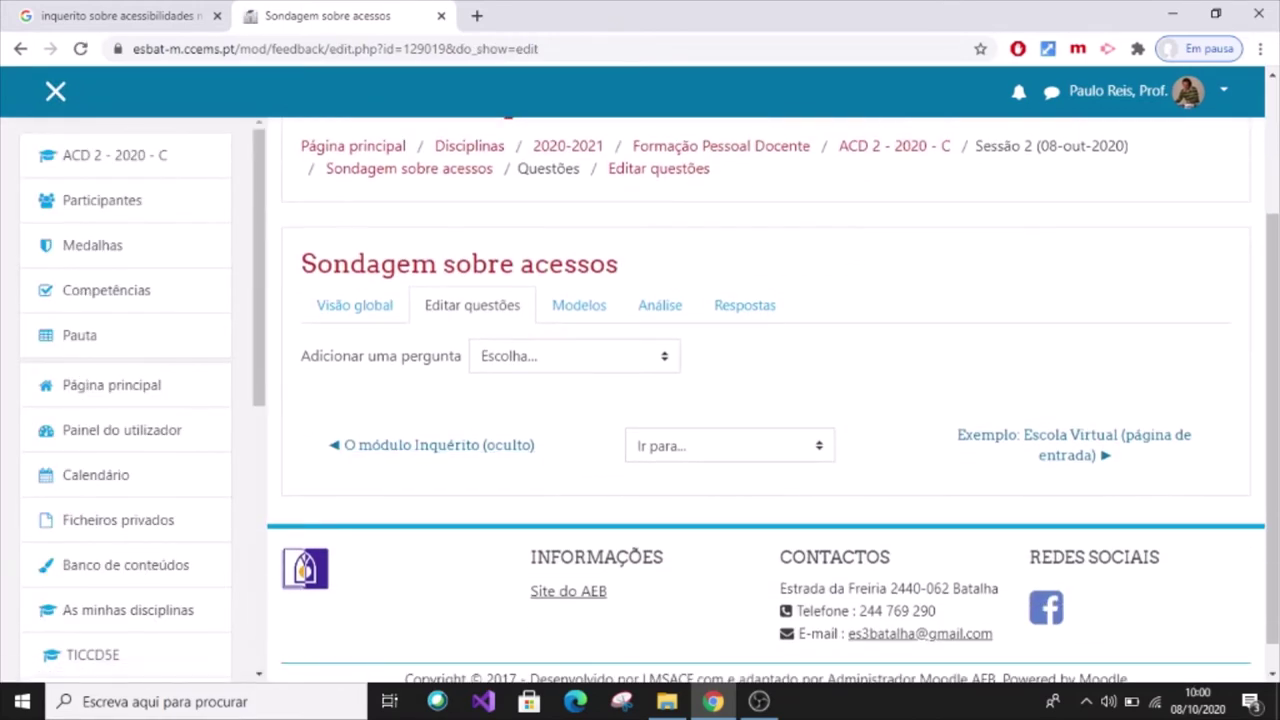
pyautogui.click(574, 356)
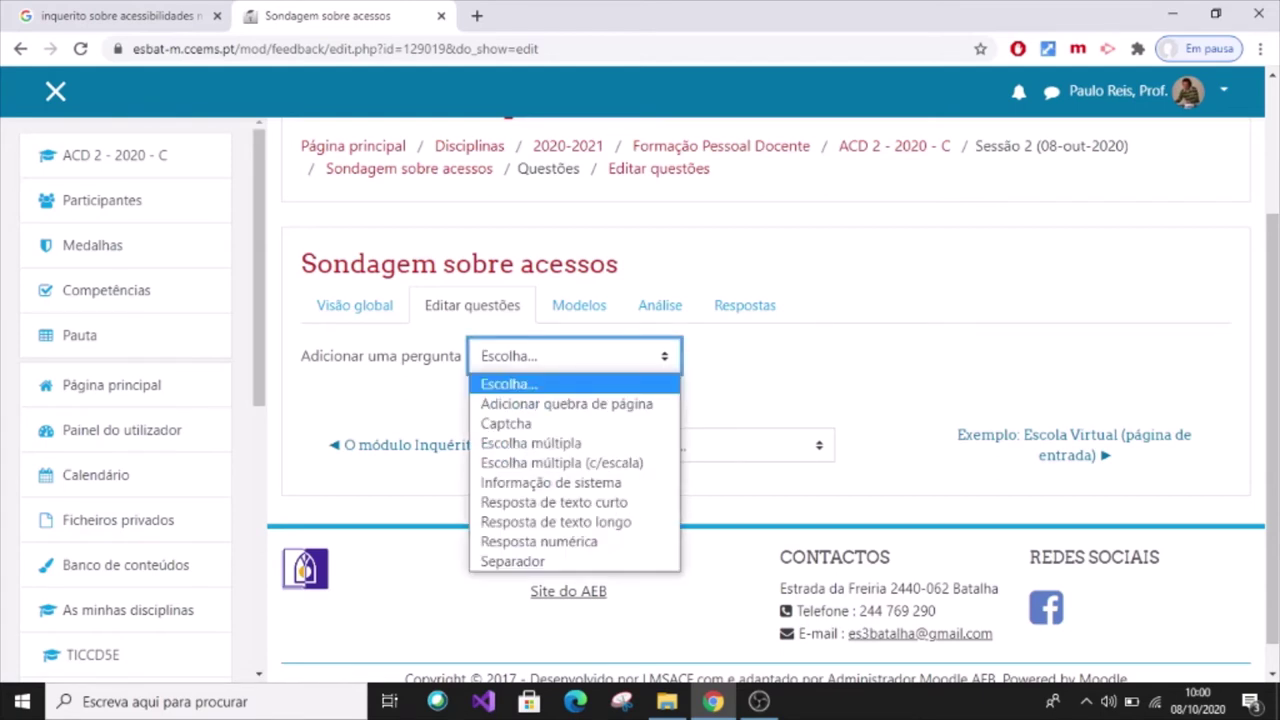
pyautogui.press('Down')
pyautogui.press('Down')
pyautogui.press('Down')
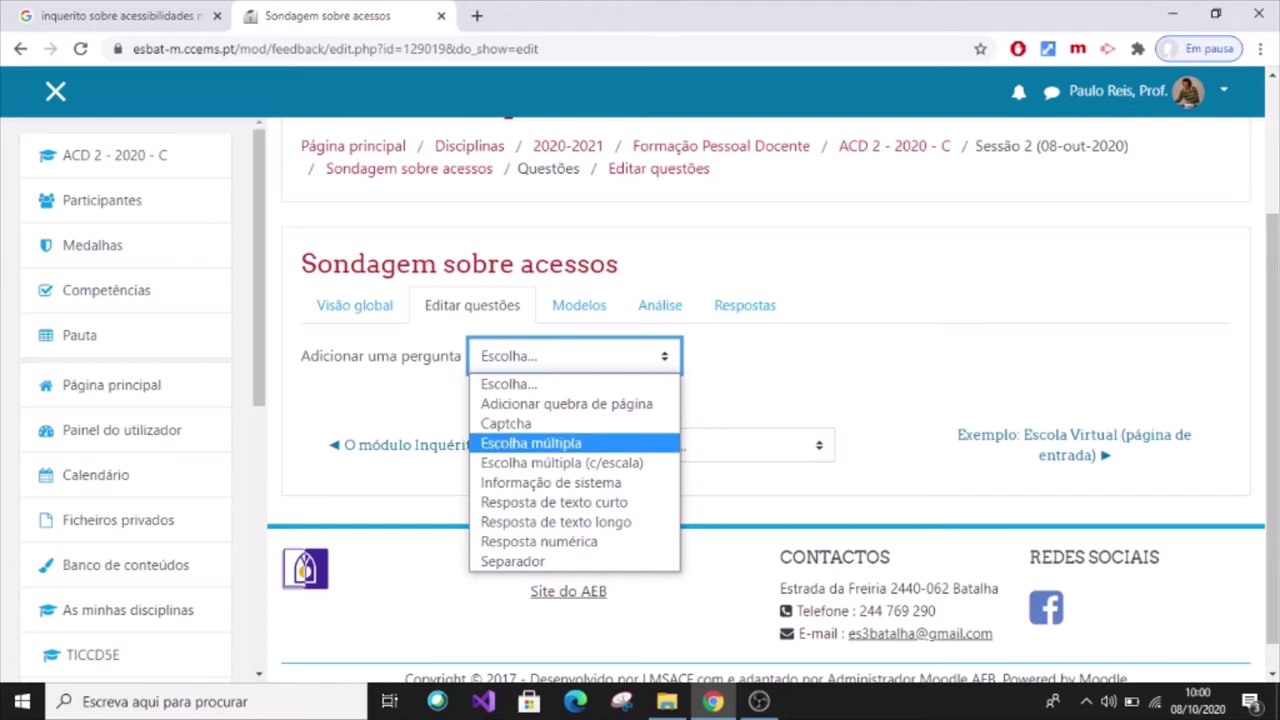
pyautogui.press('Down')
pyautogui.press('Down')
pyautogui.press('Down')
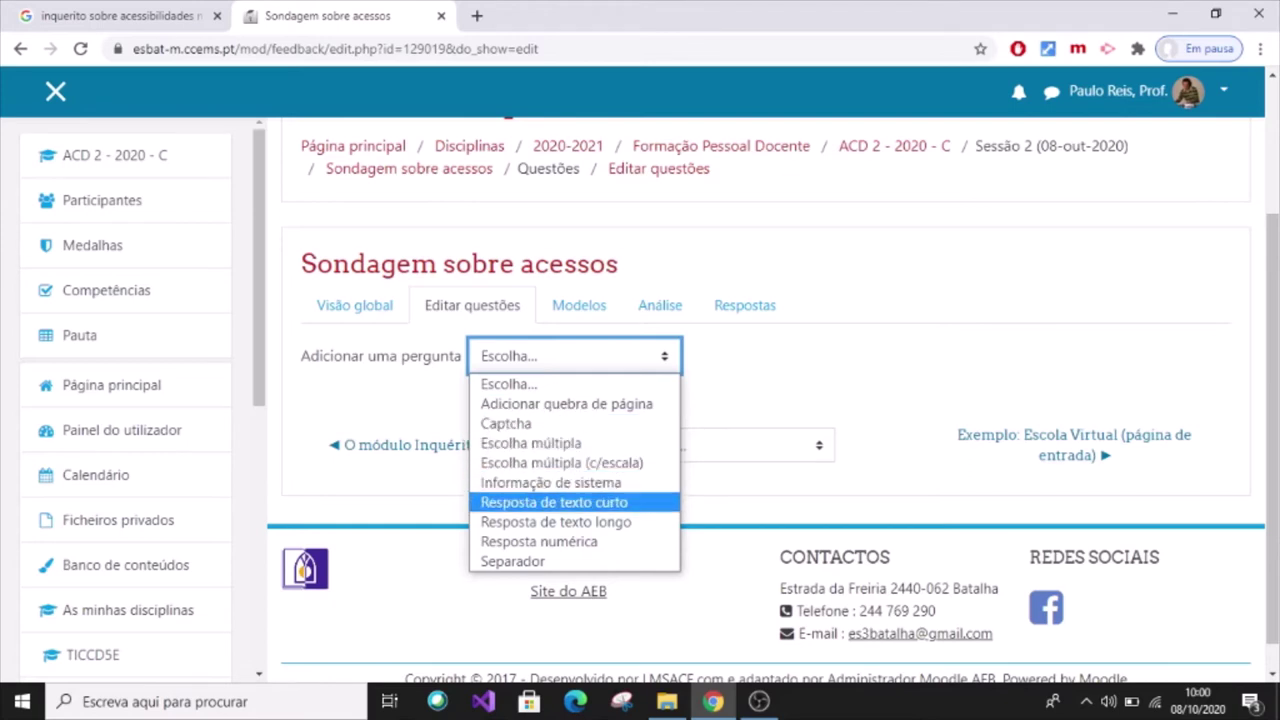
pyautogui.press('Down')
pyautogui.press('Down')
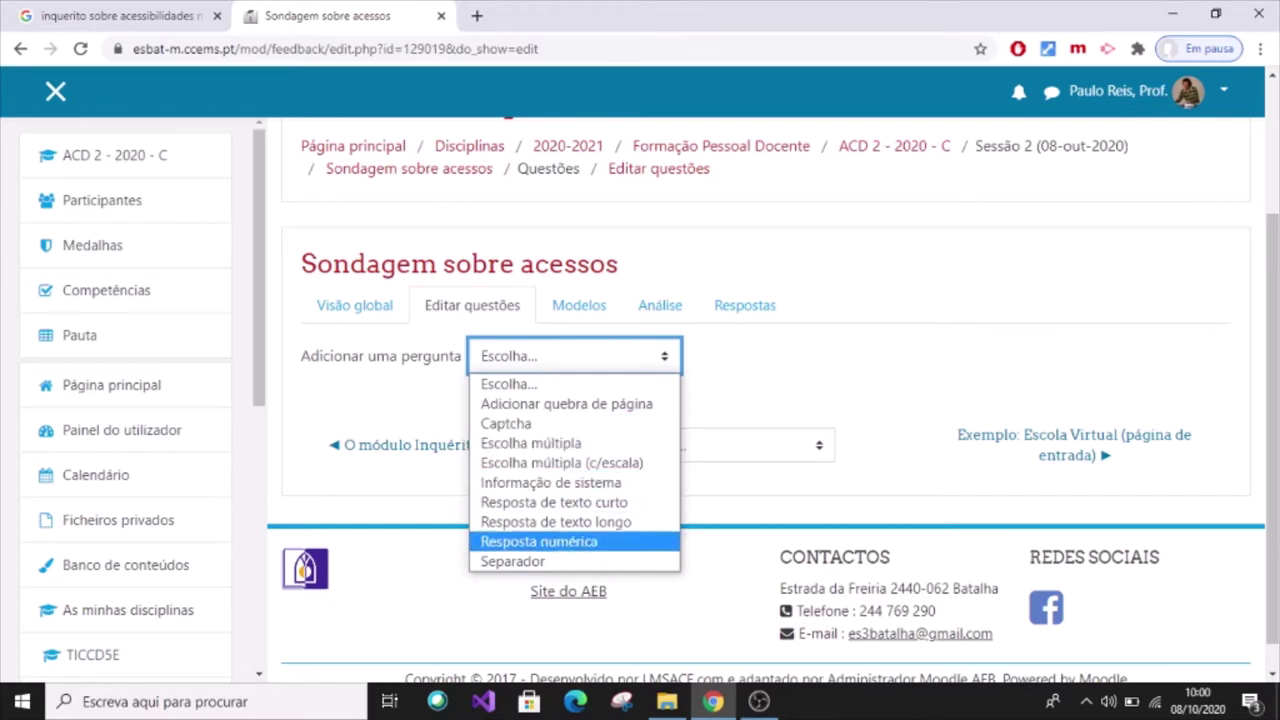
pyautogui.press('Up')
pyautogui.press('Up')
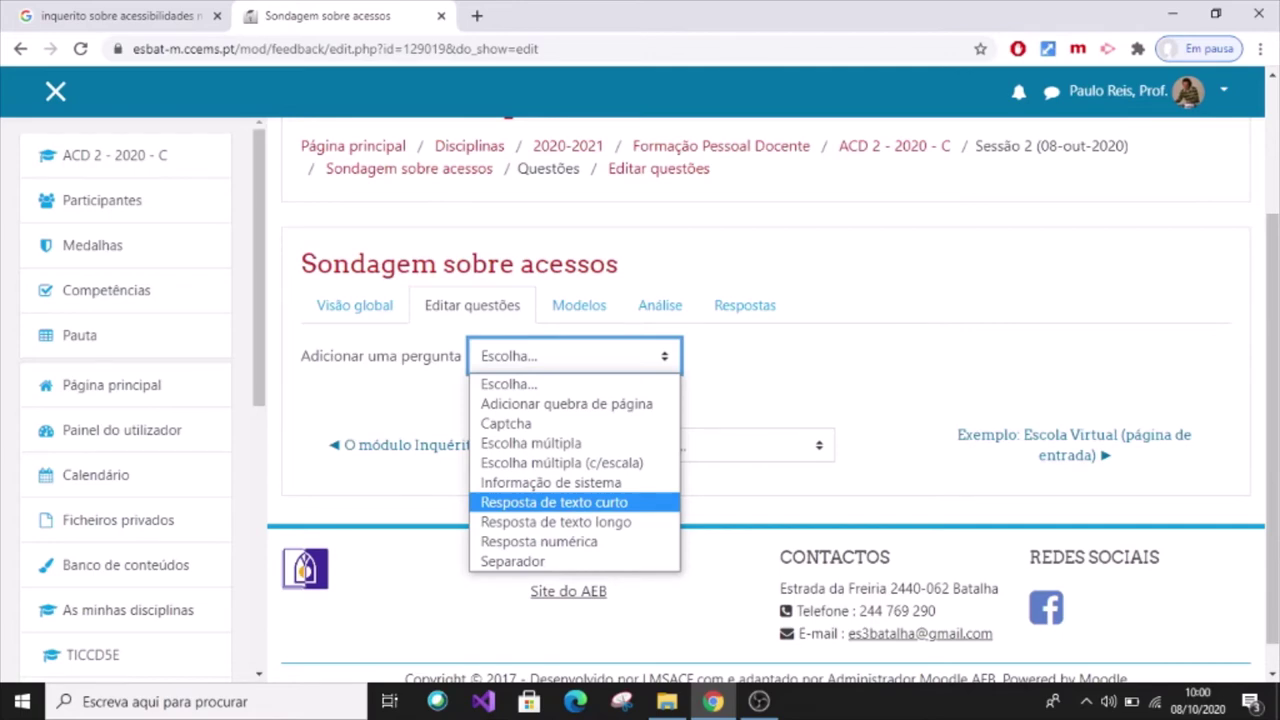
pyautogui.press('Return')
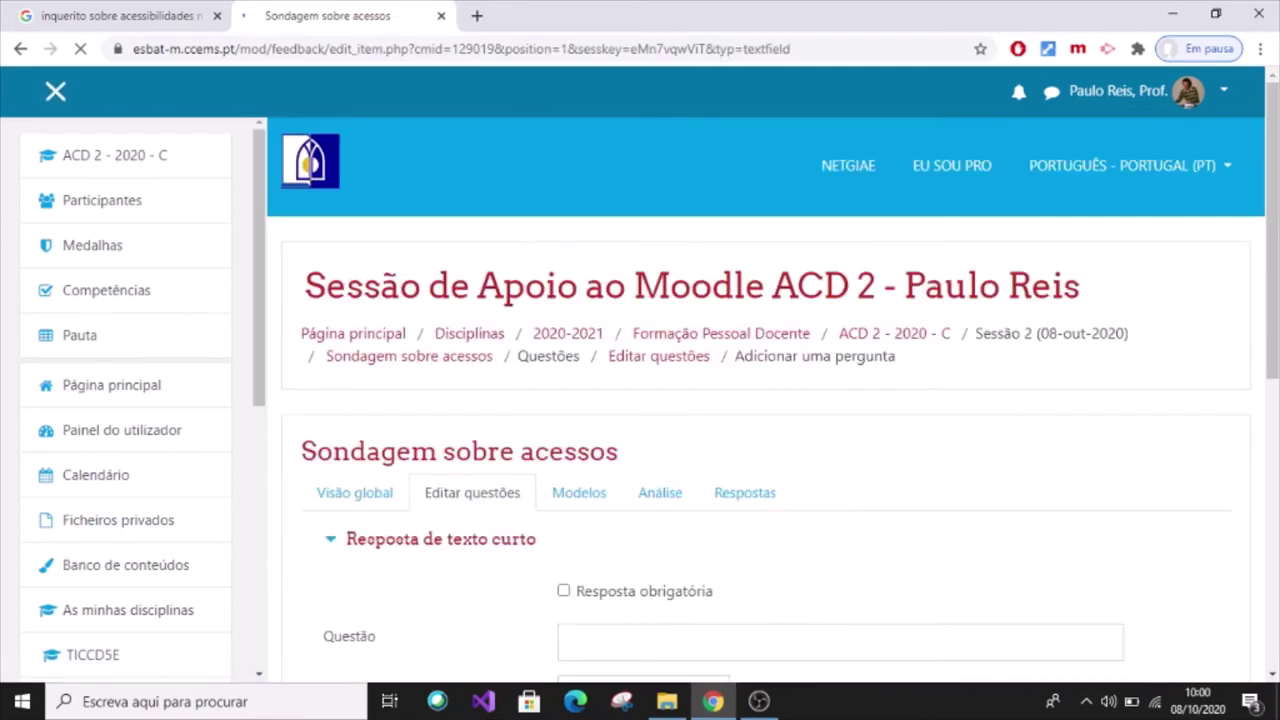
# Write "Onde resides?" as the short-text question and make its response mandatory
pyautogui.scroll(-1, 766, 400)
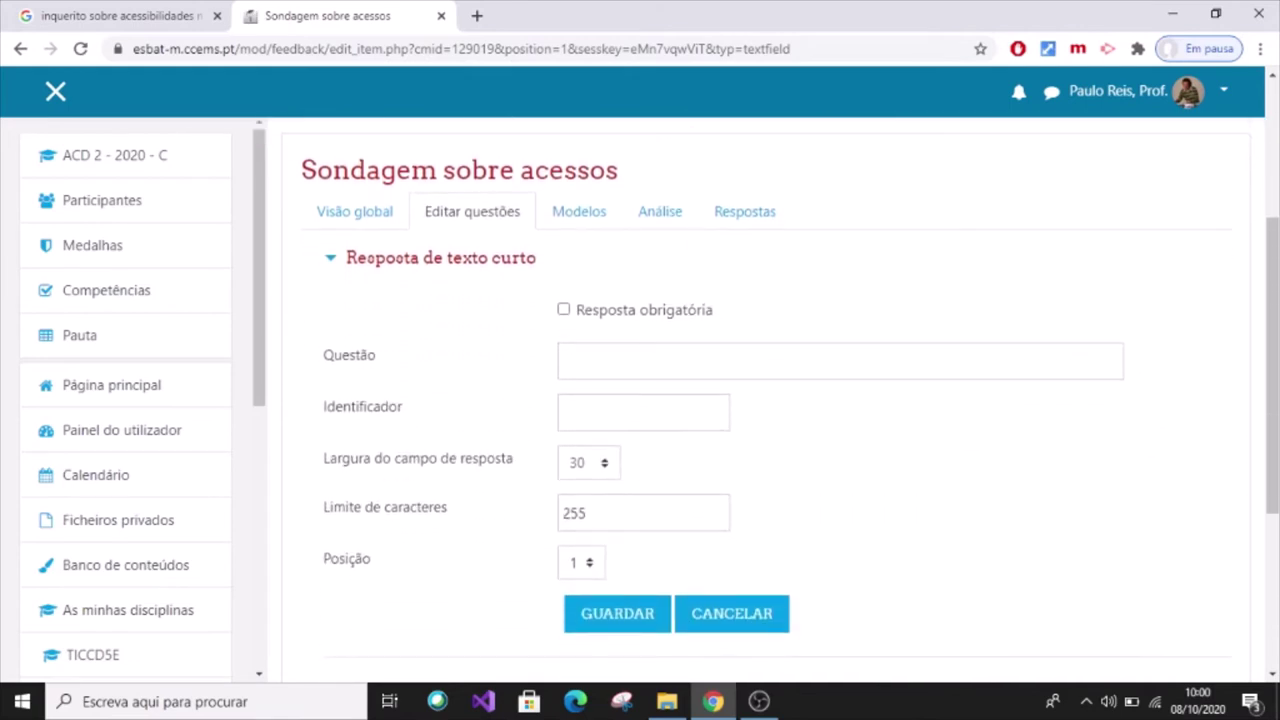
pyautogui.click(840, 361)
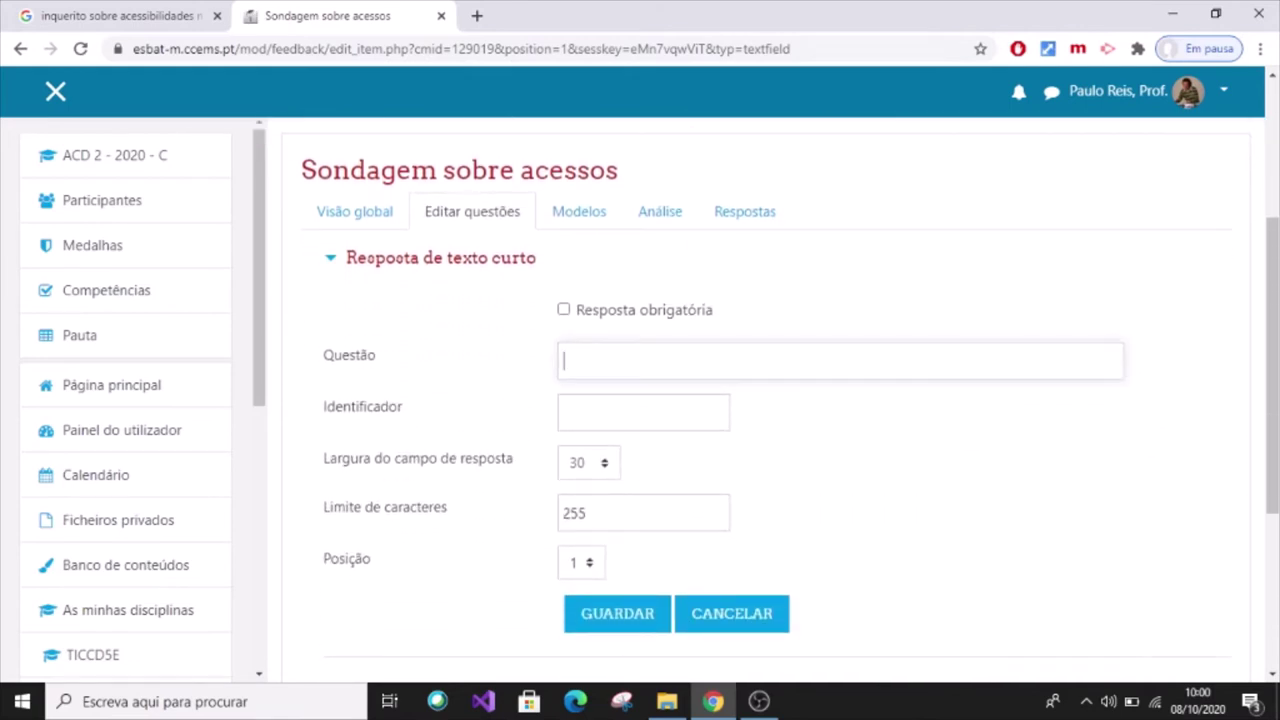
pyautogui.write('Onde resides?')
pyautogui.click(564, 310)
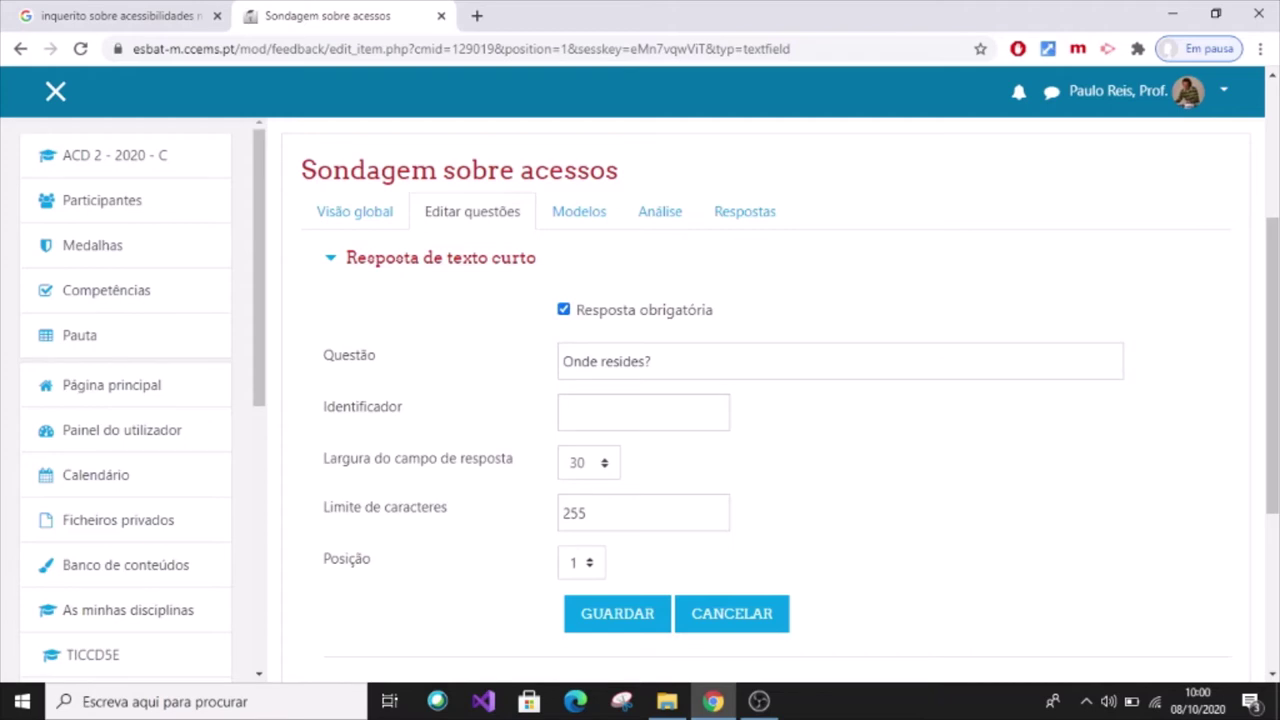
# Set the short-text question's response field width to 100 and save the question
pyautogui.scroll(-1, 760, 400)
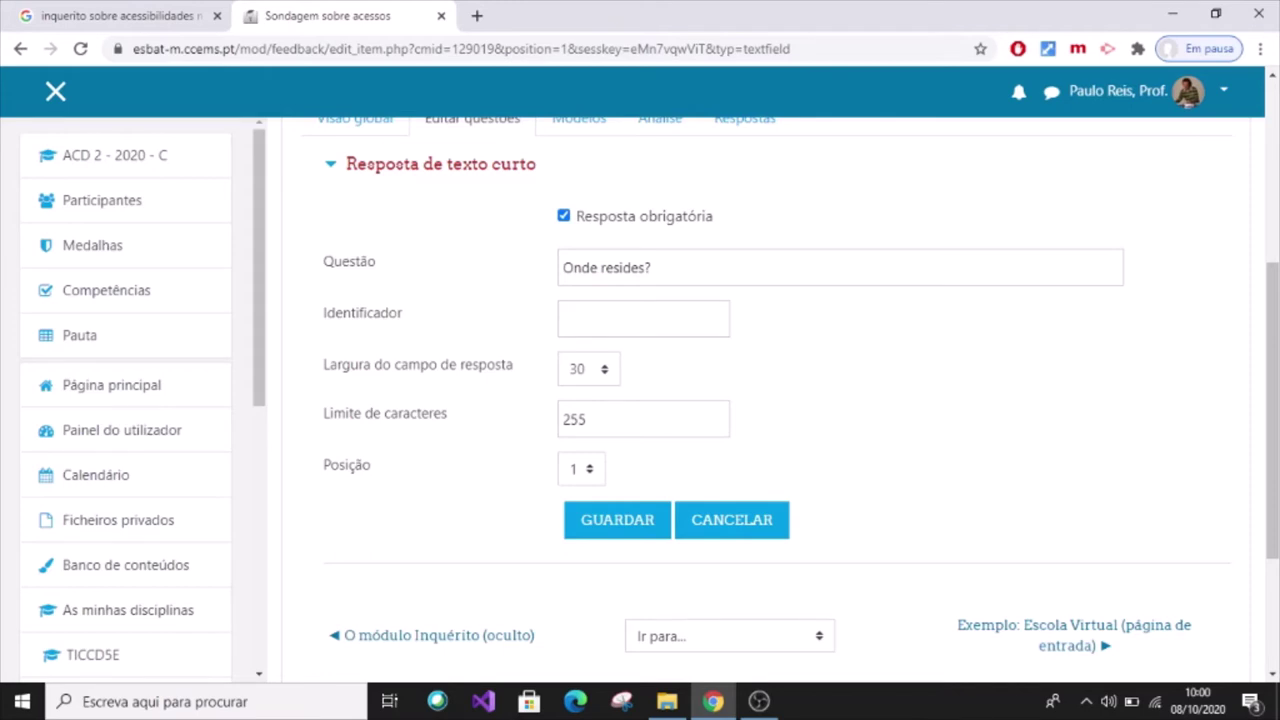
pyautogui.click(590, 369)
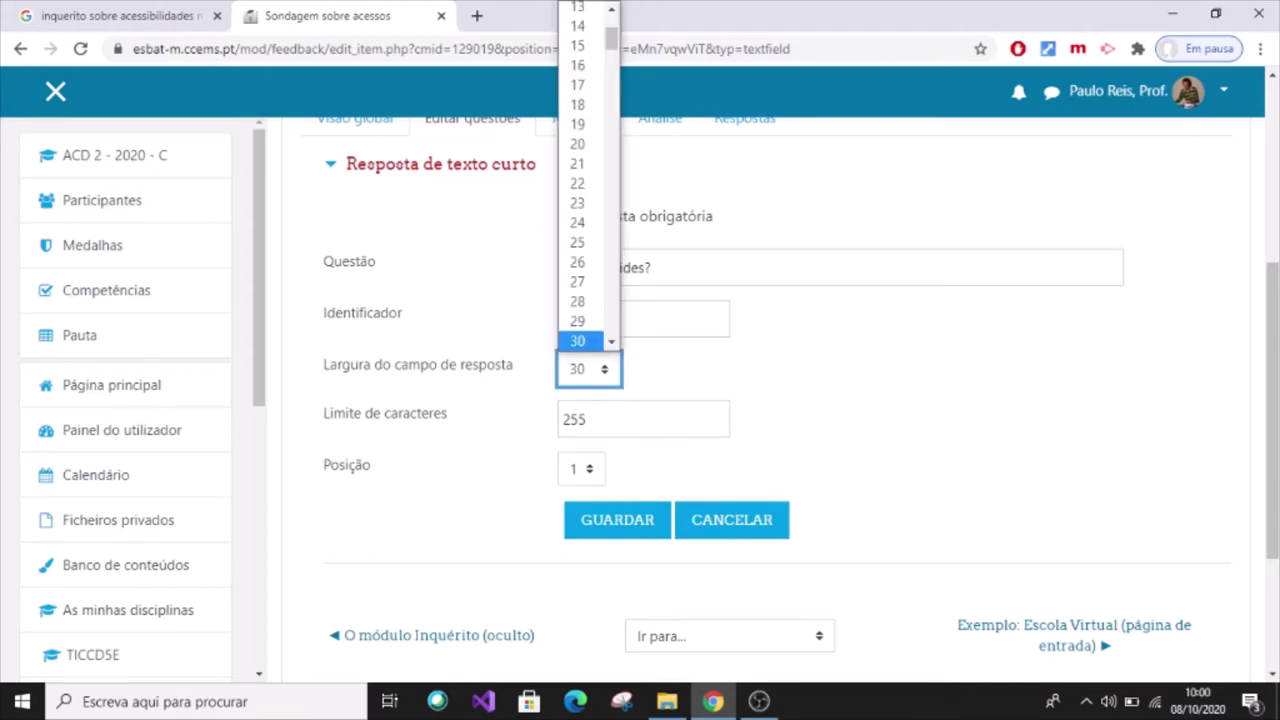
pyautogui.scroll(-15, 580, 321)
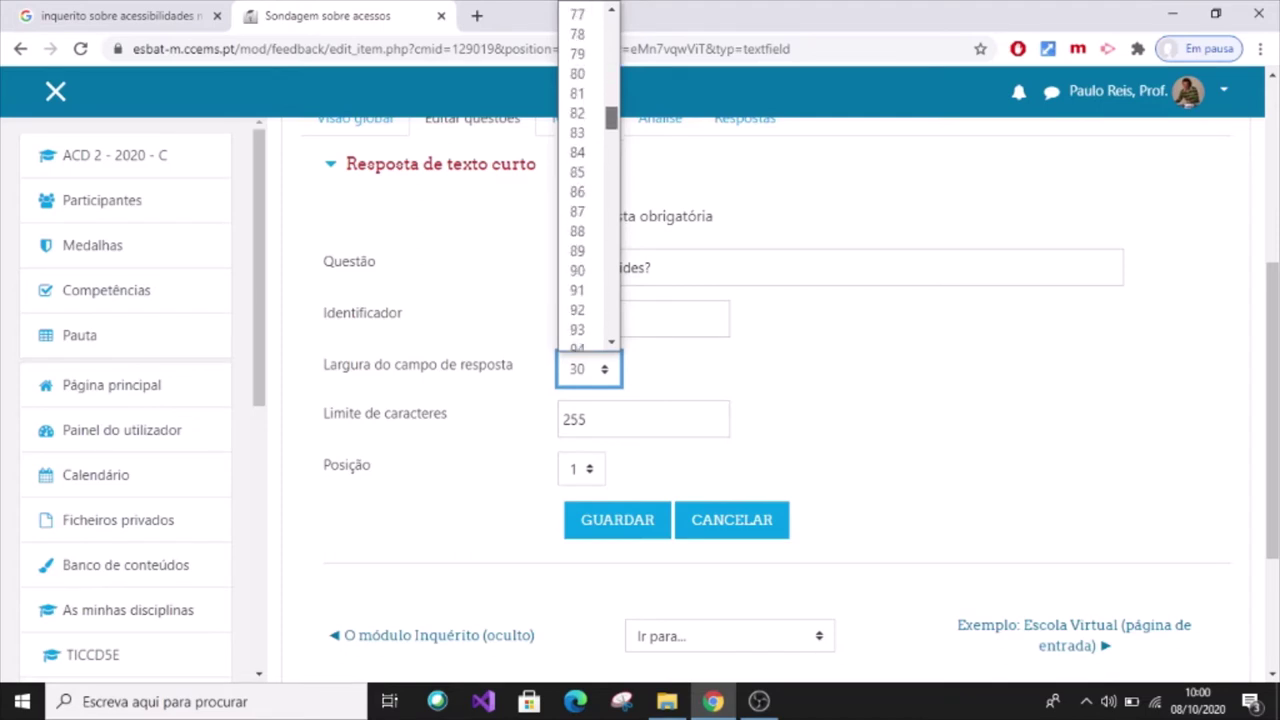
pyautogui.click(580, 190)
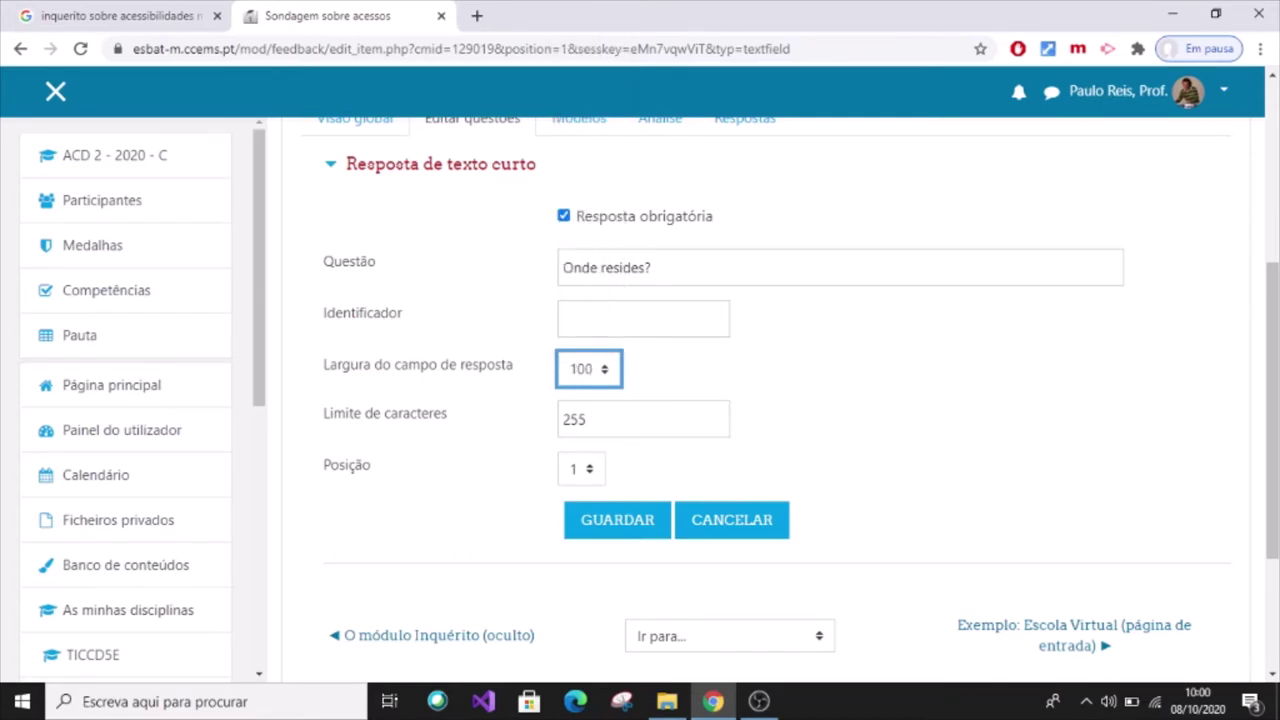
pyautogui.click(617, 519)
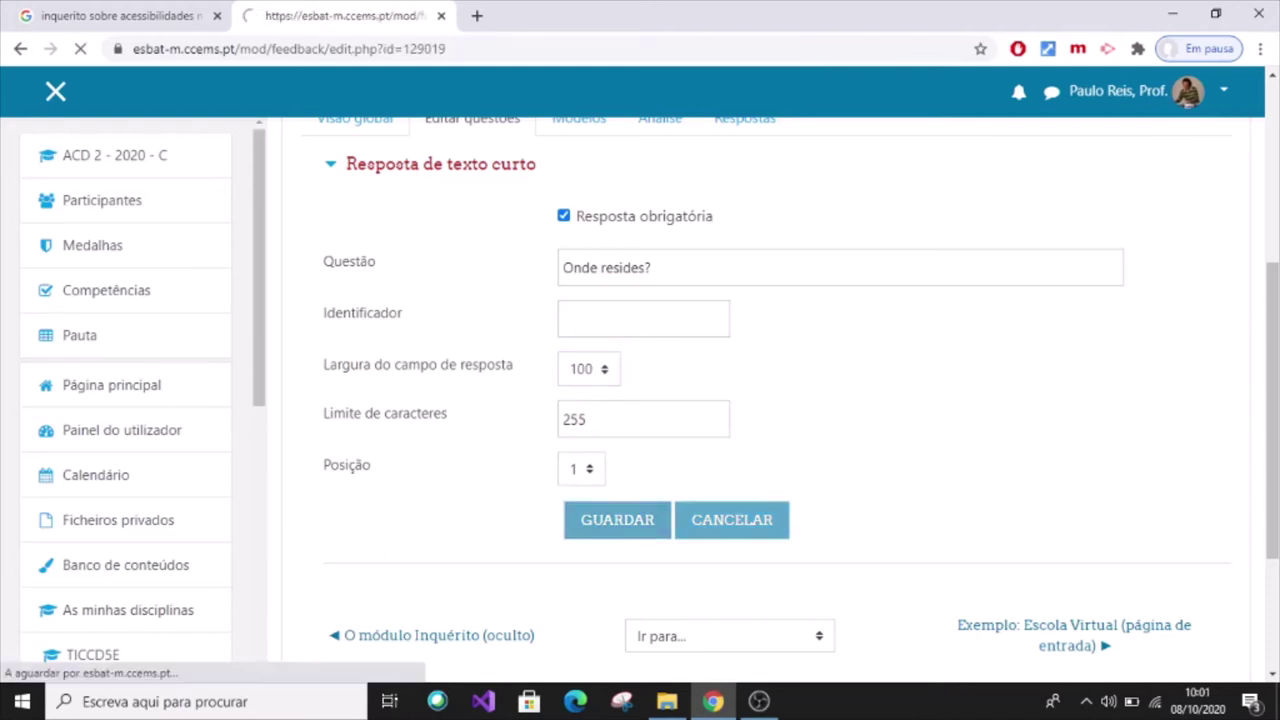
# Add an "Escolha múltipla" question with a mandatory response and the text "Como te deslocas para a escola?"
pyautogui.scroll(-2, 579, 492)
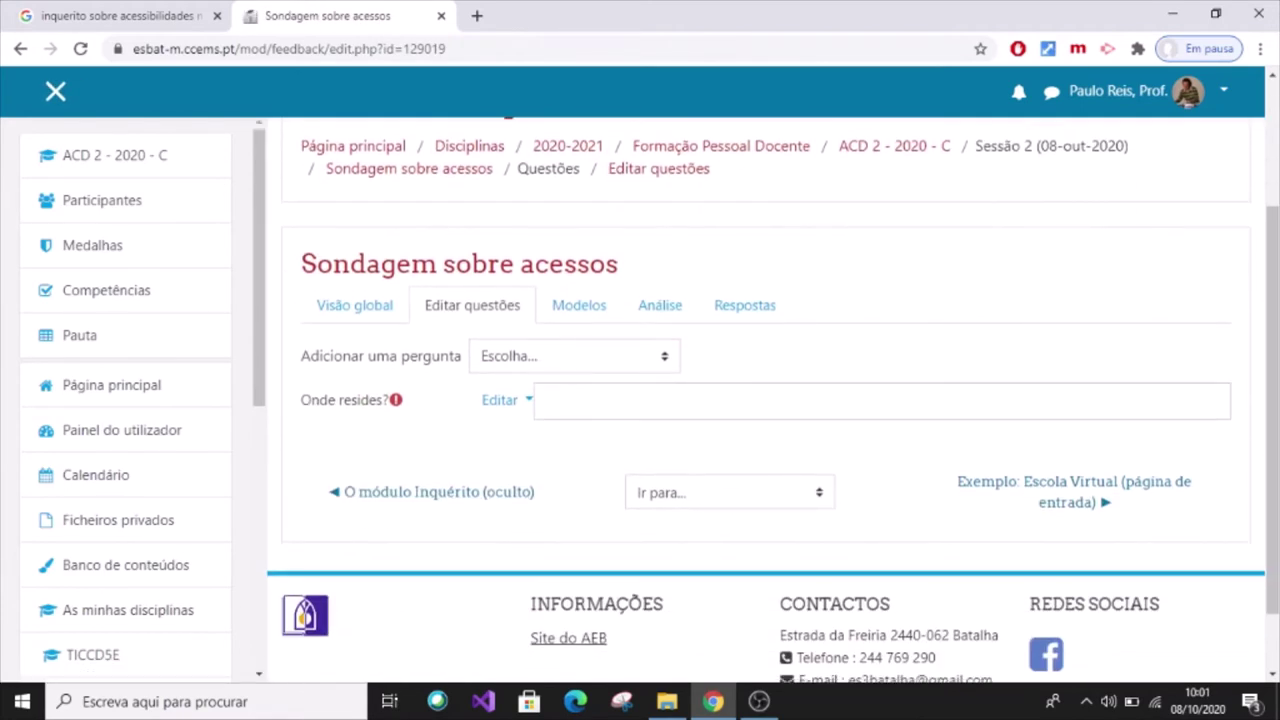
pyautogui.click(575, 356)
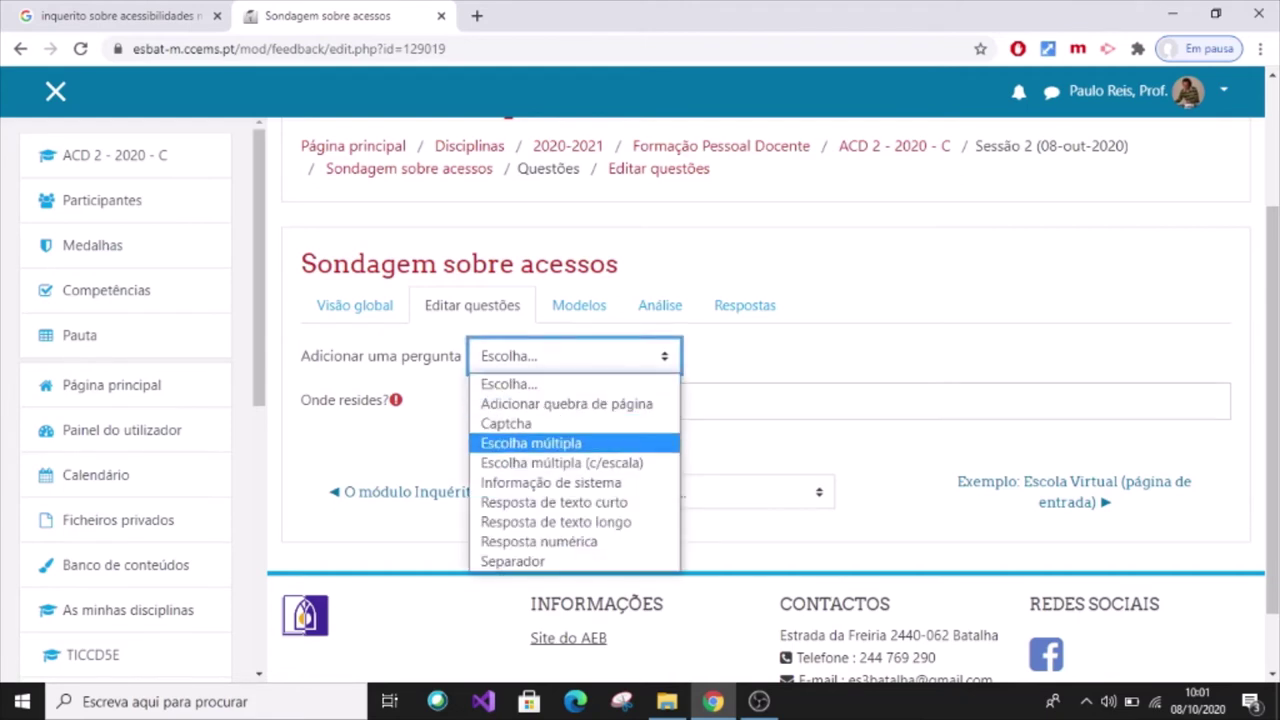
pyautogui.click(531, 443)
pyautogui.scroll(-2, 531, 443)
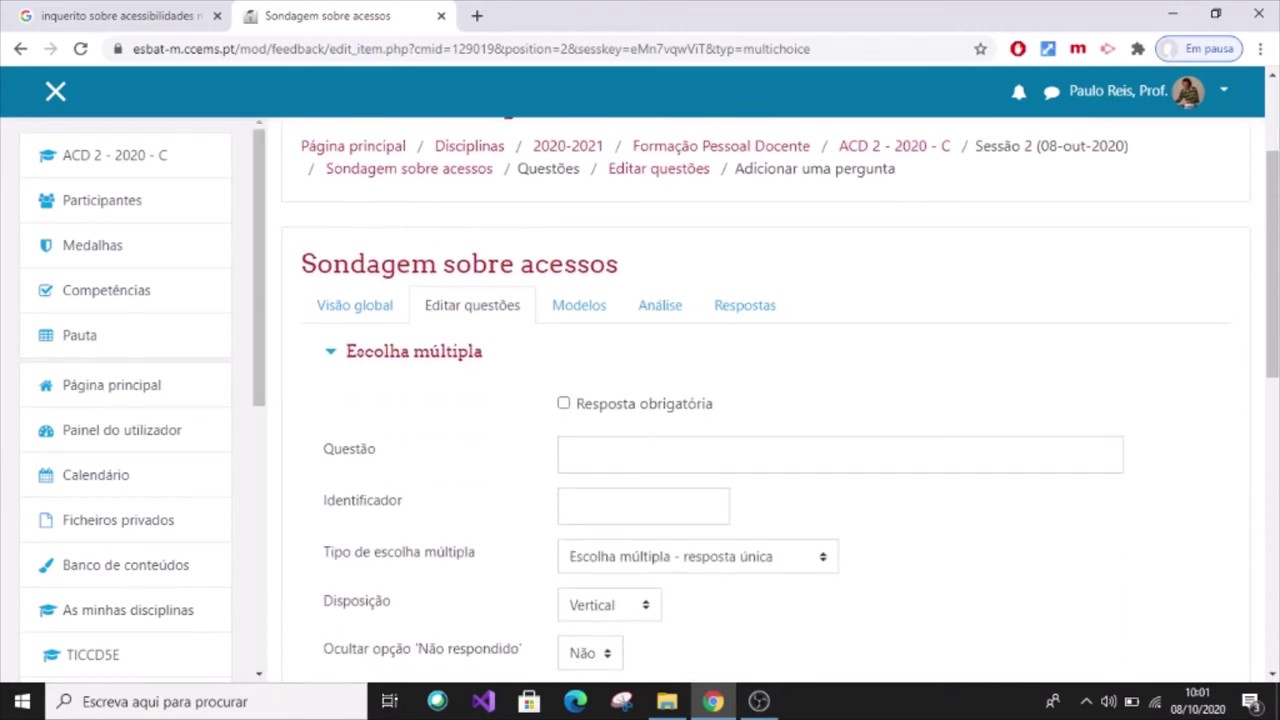
pyautogui.click(564, 403)
pyautogui.click(620, 455)
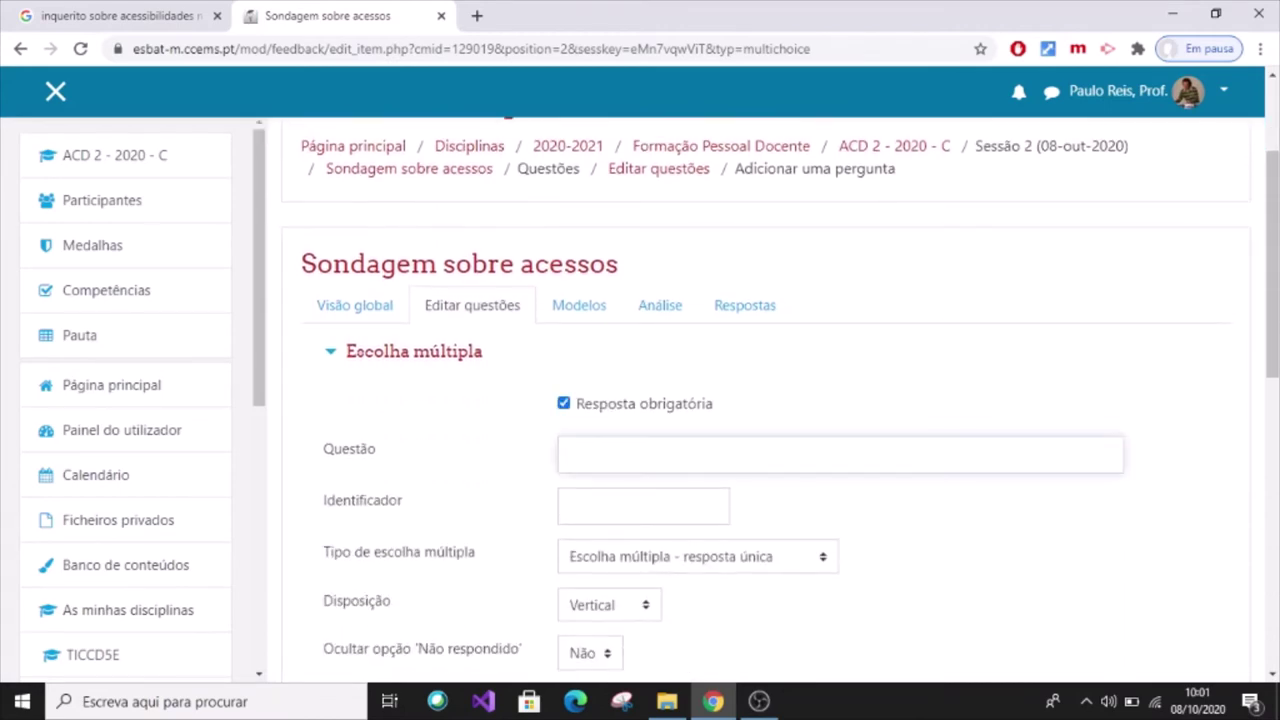
pyautogui.write('Como te deslocas para')
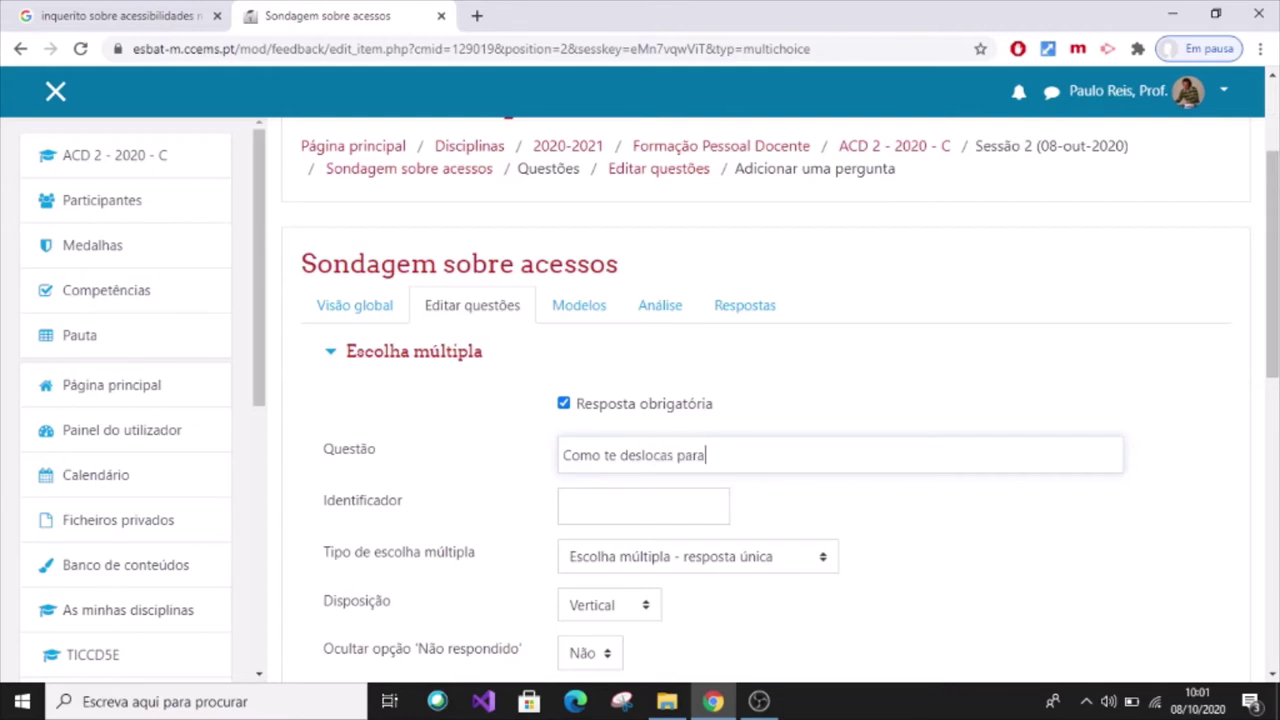
pyautogui.write(' a escola?')
# Set the question's multiple-choice type to "Escolha múltipla - resposta única (lista pendente)"
pyautogui.scroll(-1, 760, 400)
pyautogui.scroll(-1, 760, 400)
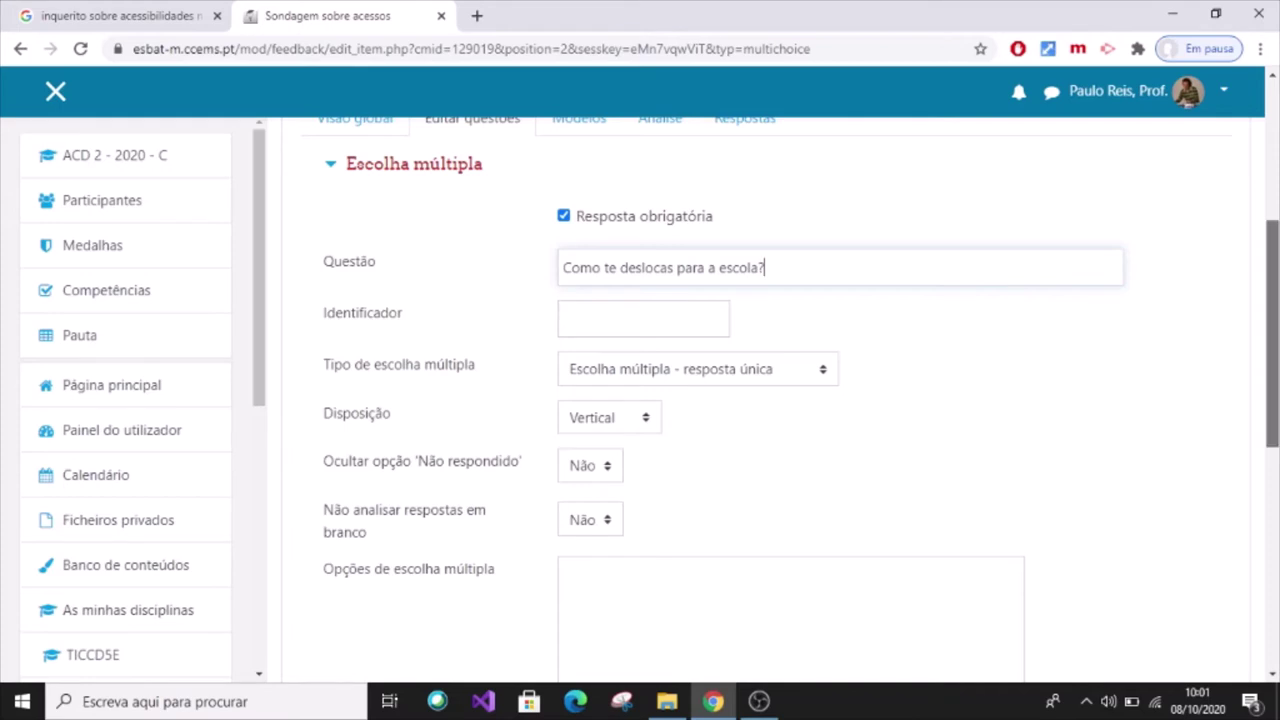
pyautogui.scroll(-1, 760, 400)
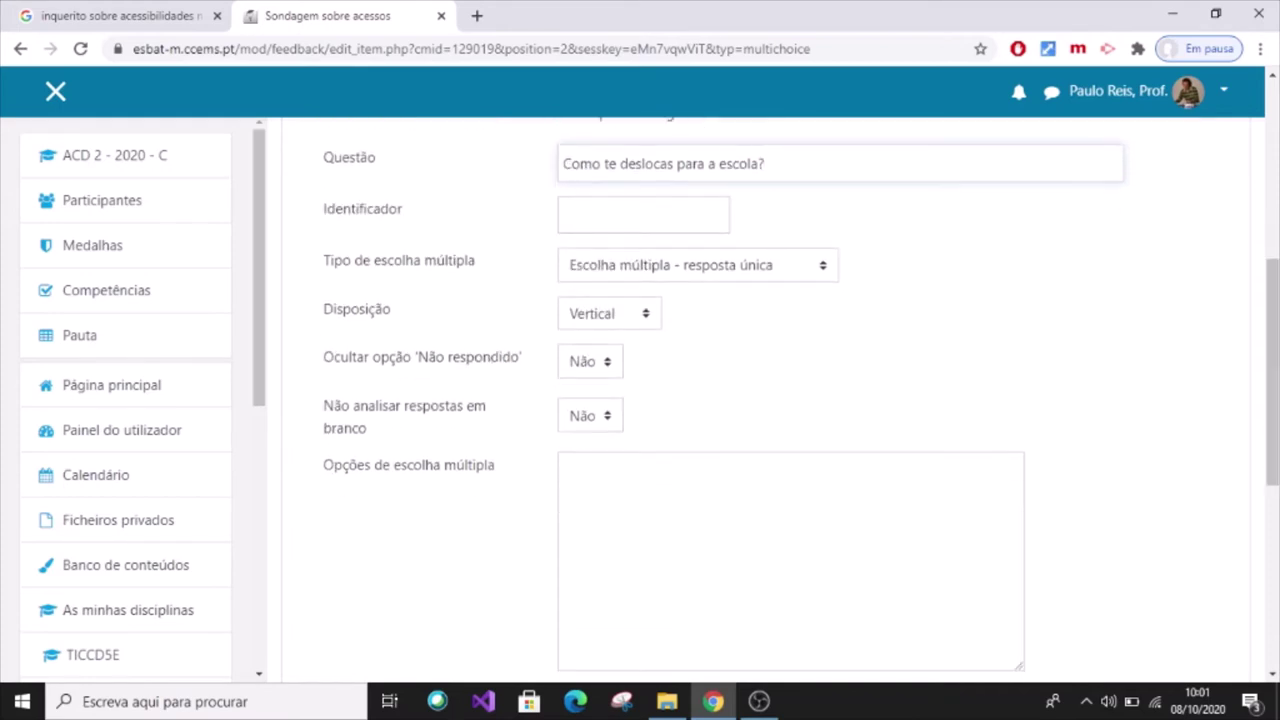
pyautogui.click(698, 265)
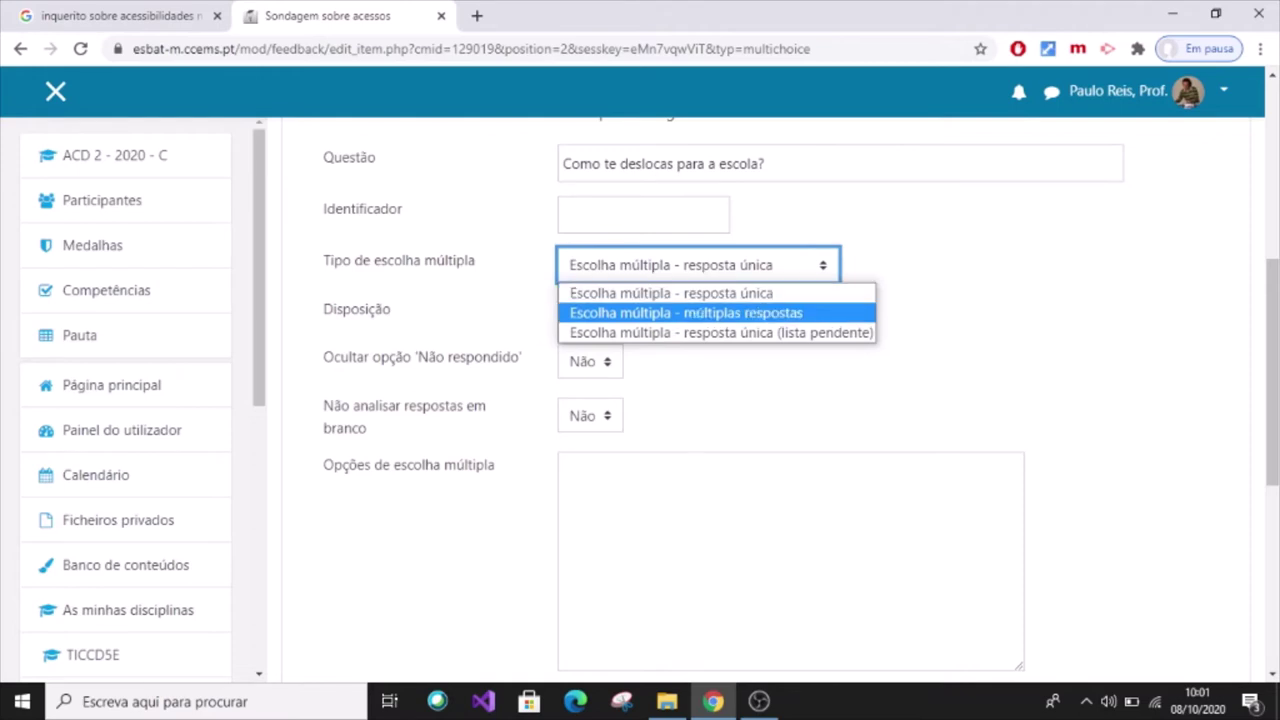
pyautogui.press('Return')
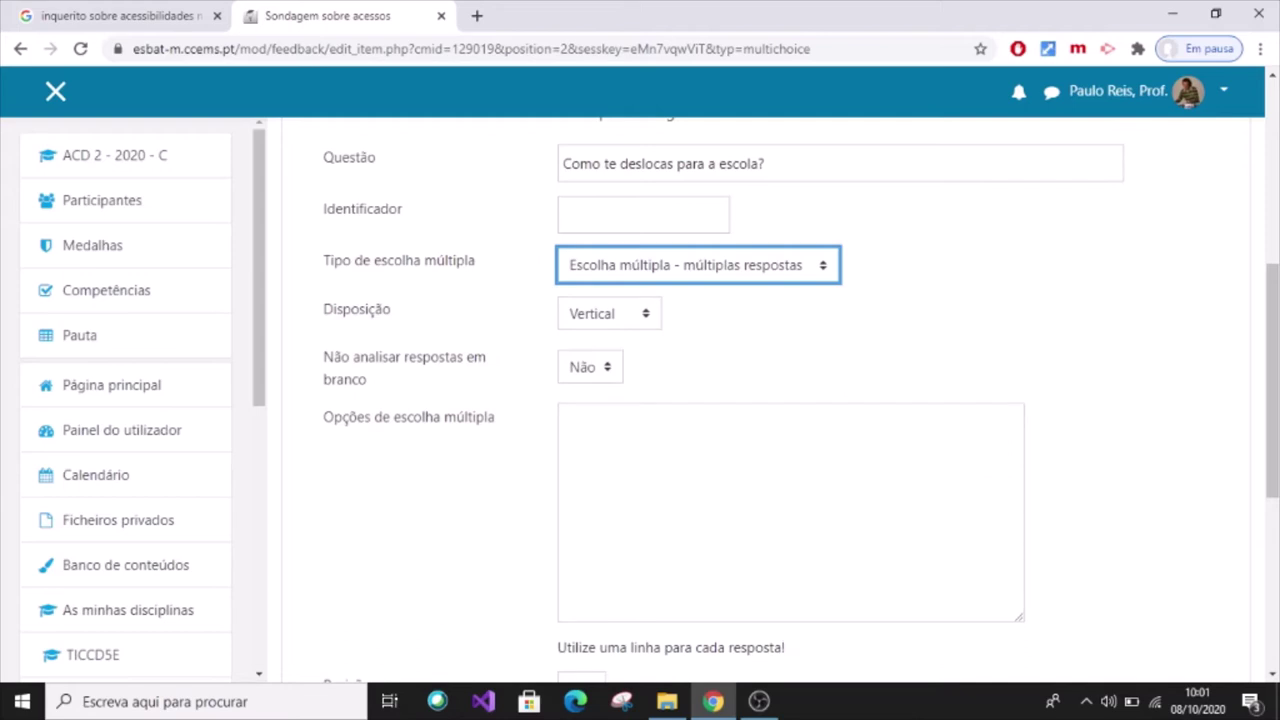
pyautogui.click(698, 265)
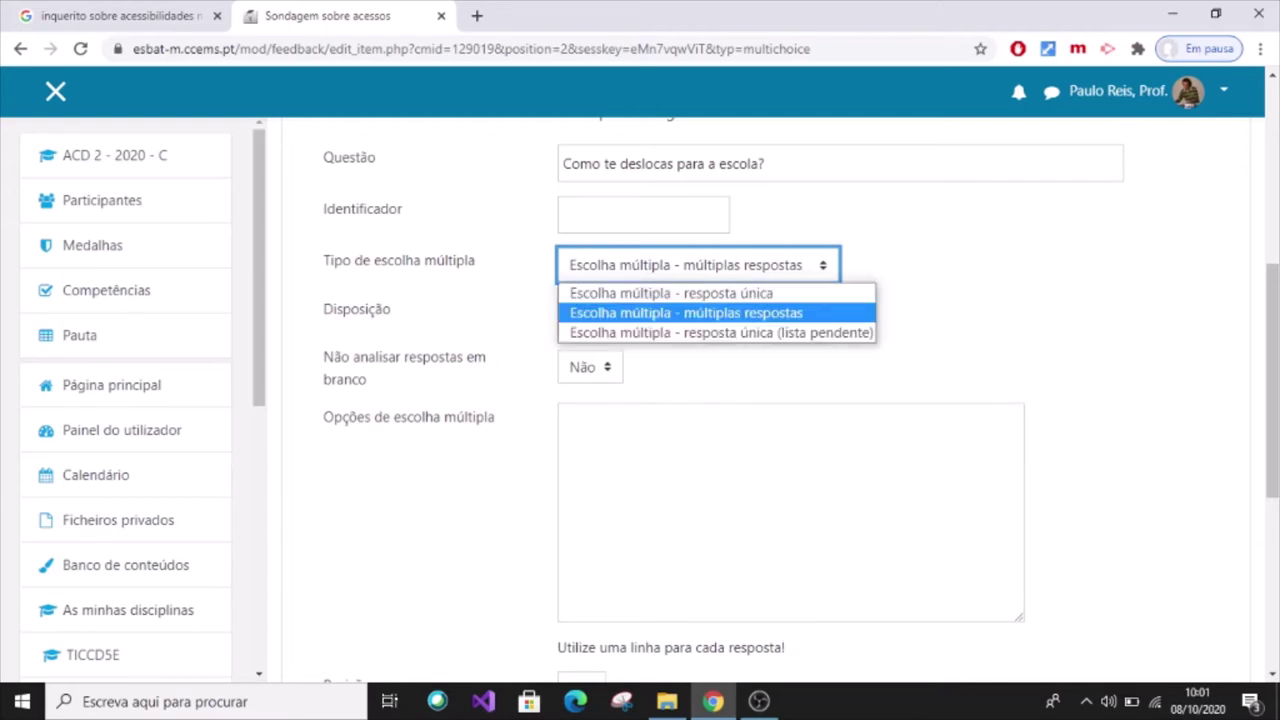
pyautogui.press('Down')
pyautogui.press('Return')
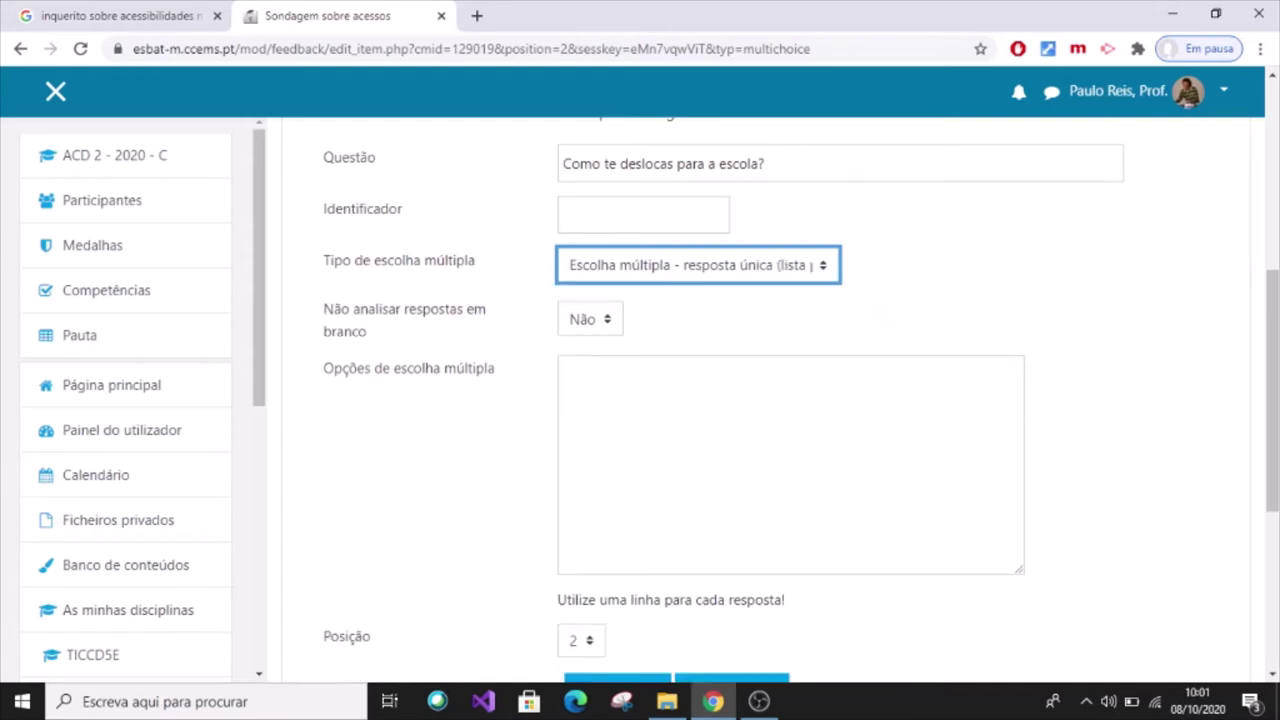
# Enter the answer options "A pé", "De carro" and "De Transporte público", one per line
pyautogui.click(571, 372)
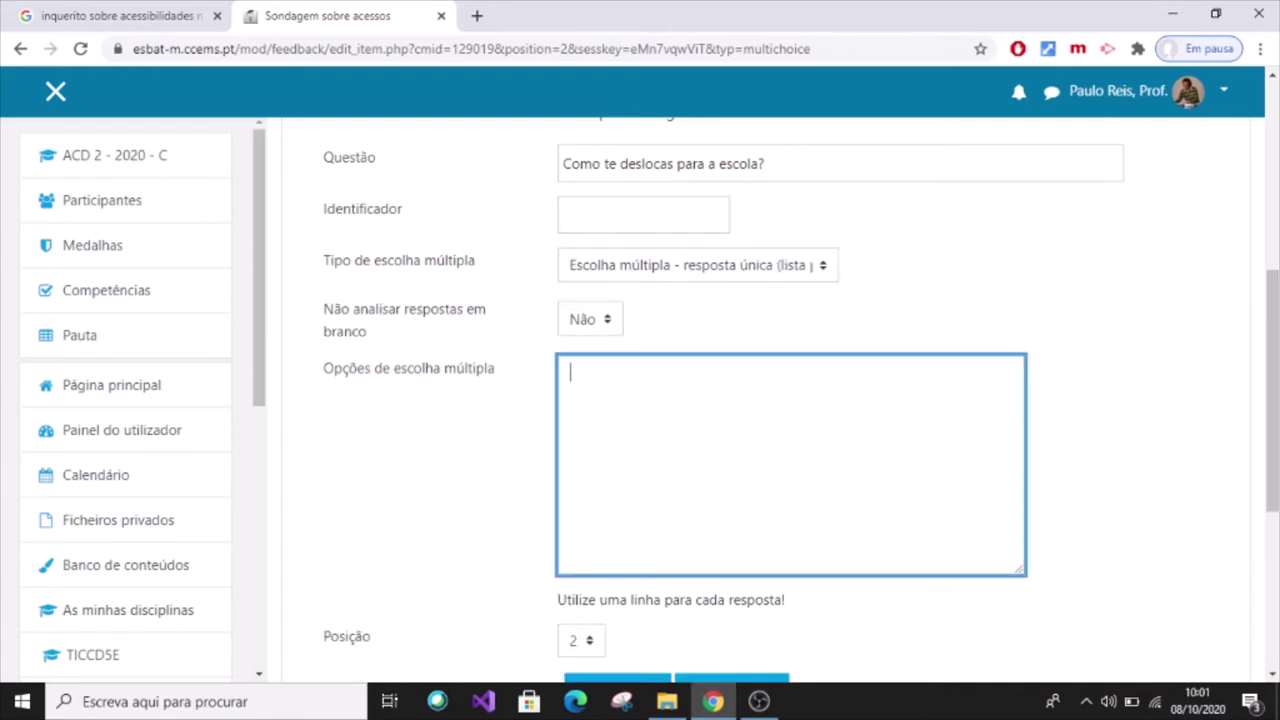
pyautogui.moveTo(566, 600); pyautogui.dragTo(786, 600)
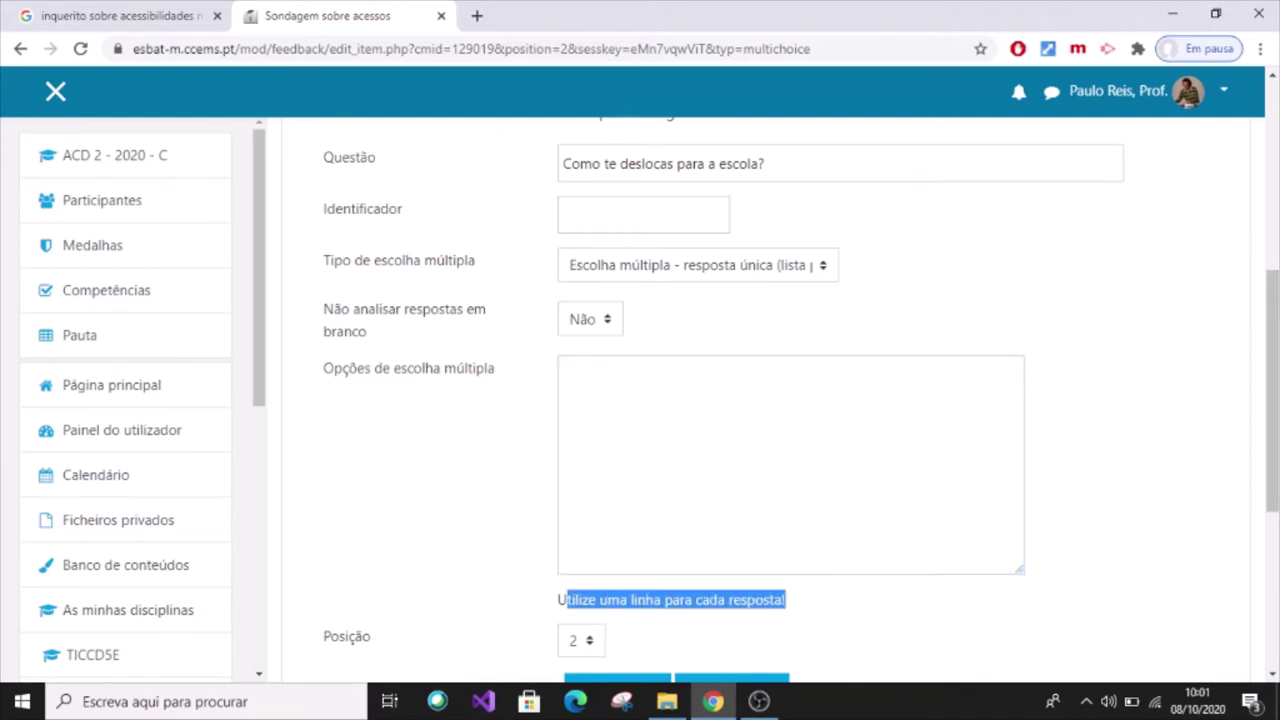
pyautogui.click(571, 372)
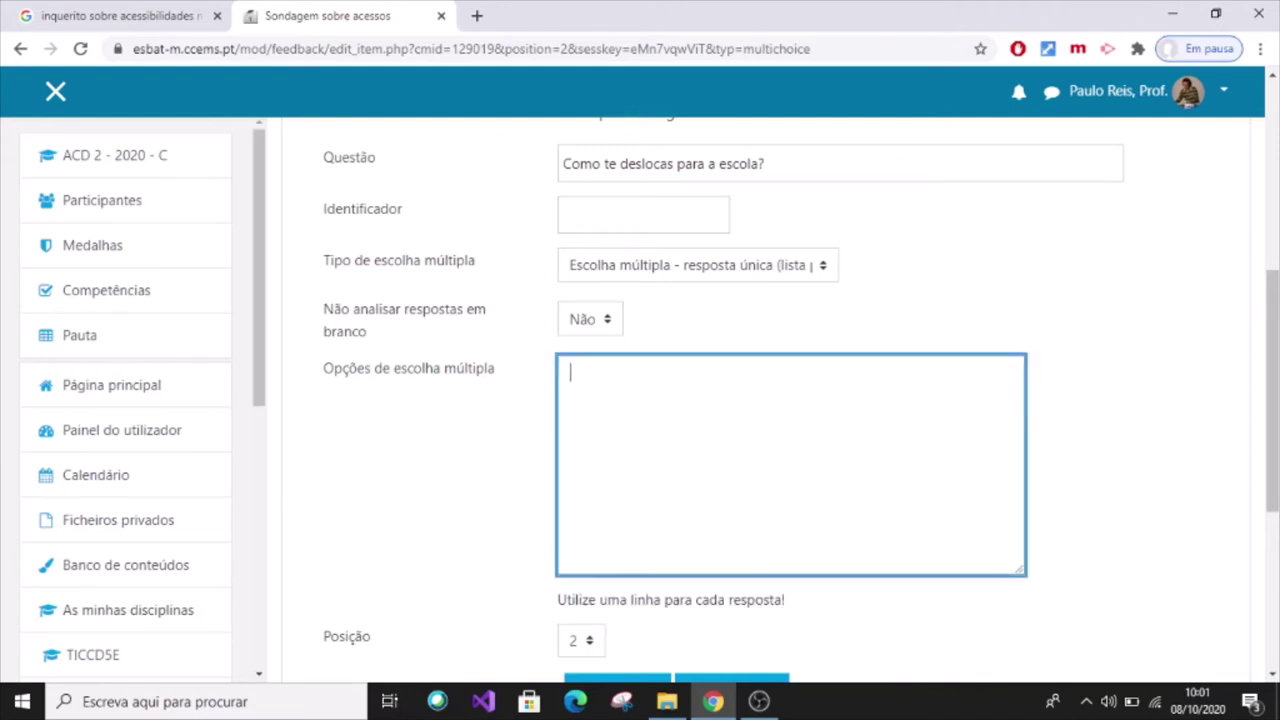
pyautogui.write('A pé ')
pyautogui.write('De carr')
pyautogui.write('o')
pyautogui.press('Return')
pyautogui.write('De T')
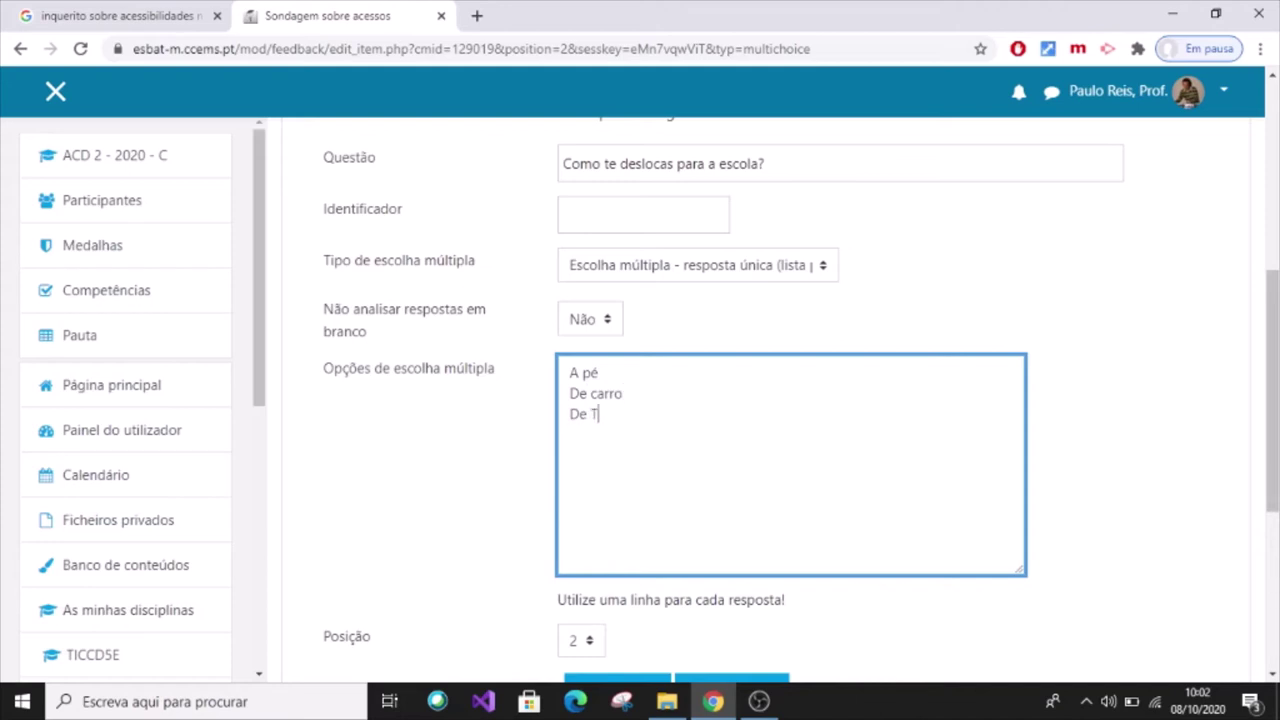
pyautogui.write('ransporte público')
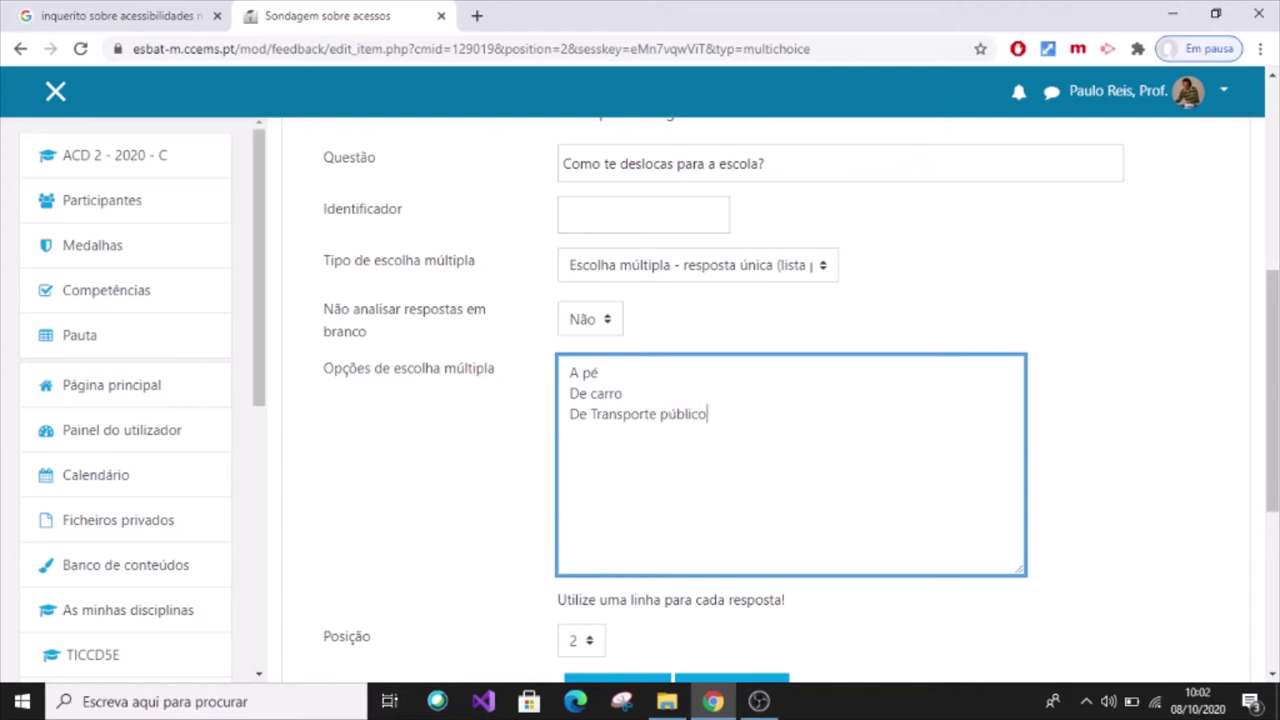
# Shorten the second and third answer options to "Carro" and "Transporte público"
pyautogui.click(590, 414)
pyautogui.press('BackSpace')
pyautogui.press('BackSpace')
pyautogui.press('BackSpace')
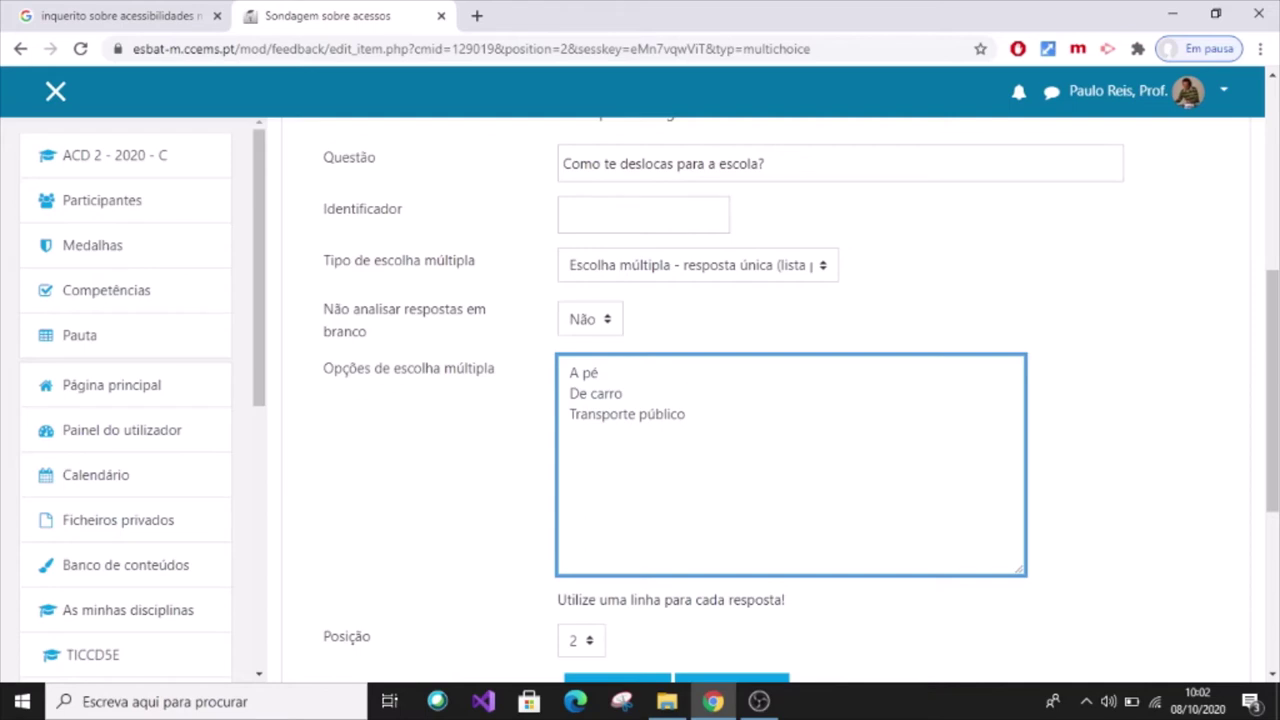
pyautogui.press('Delete')
pyautogui.press('BackSpace')
pyautogui.press('BackSpace')
pyautogui.press('BackSpace')
pyautogui.write('C')
pyautogui.click(687, 414)
# Check which positions in the survey are available for the multiple-choice question
pyautogui.scroll(-2, 760, 414)
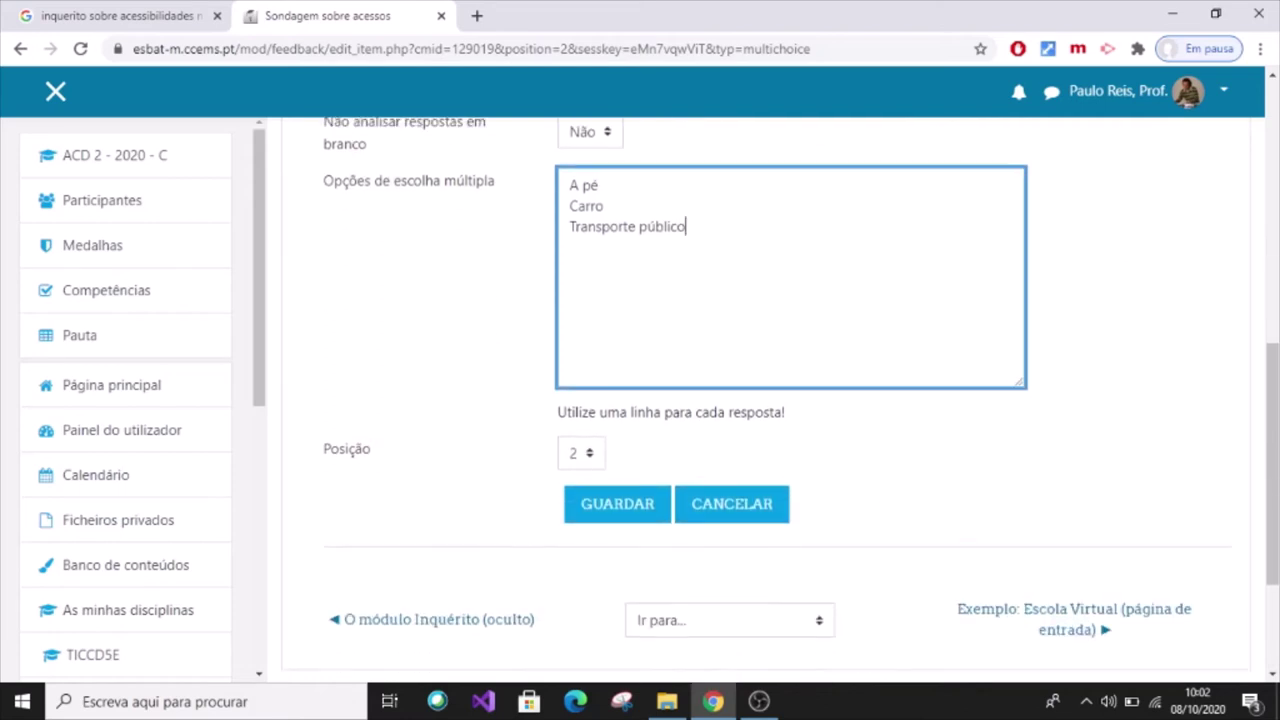
pyautogui.click(582, 453)
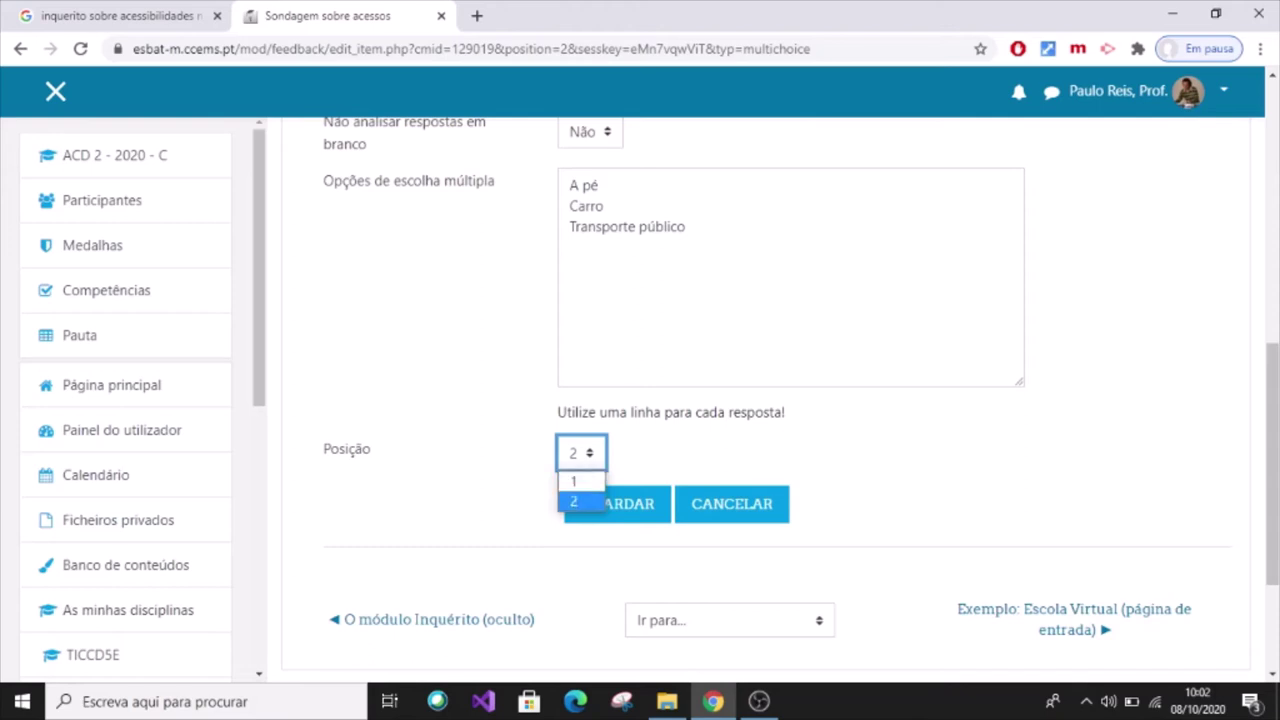
pyautogui.click(700, 455)
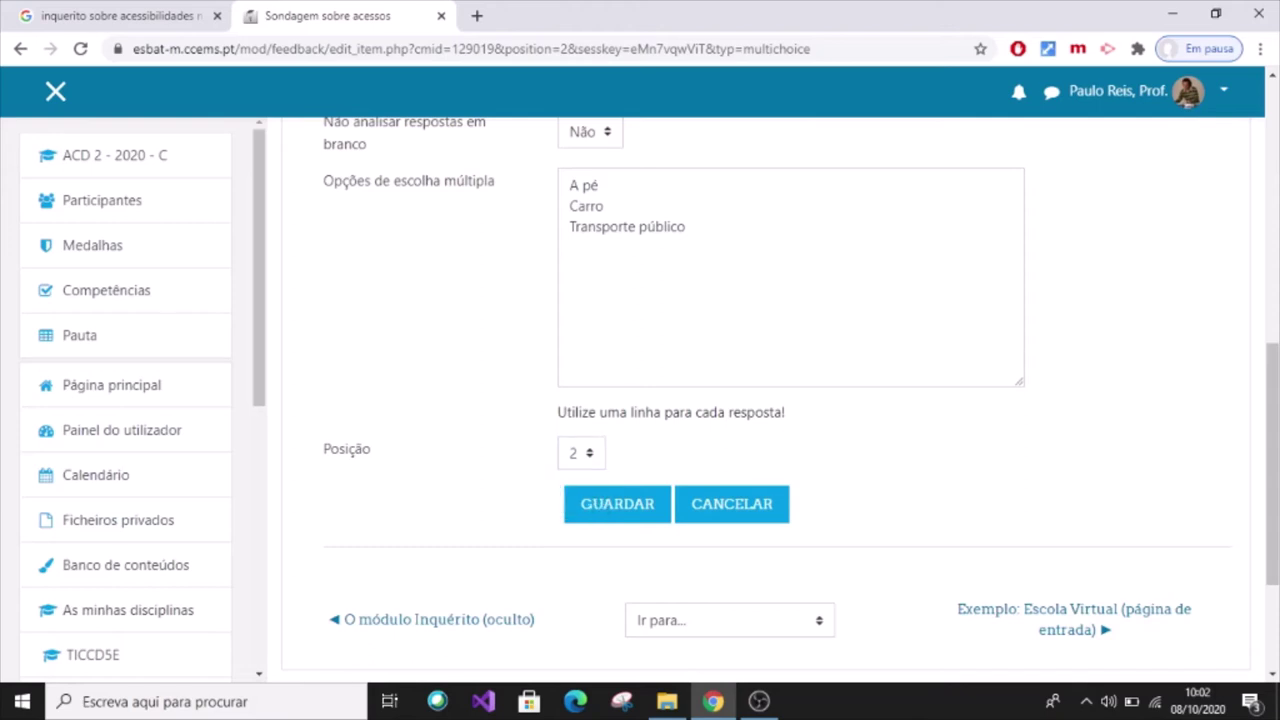
# Save the travel question and add a new "Escolha múltipla (c/escala)" question to the survey
pyautogui.click(576, 502)
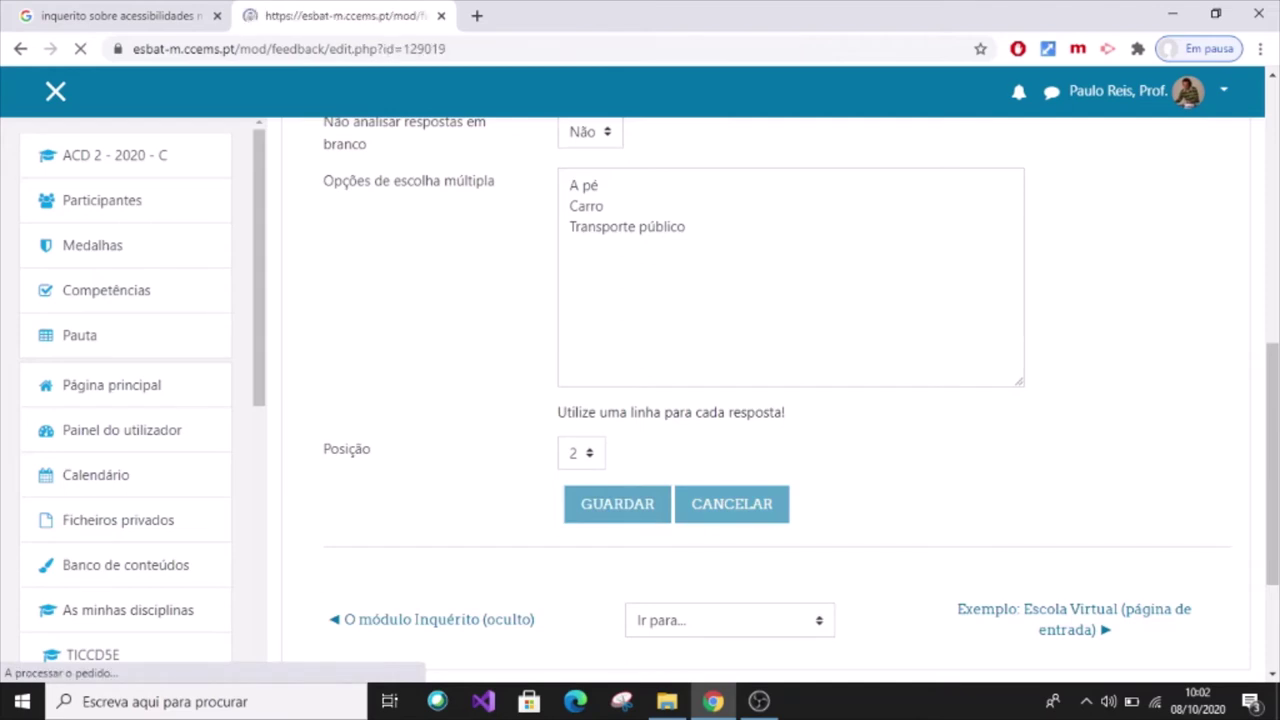
pyautogui.scroll(-2, 766, 400)
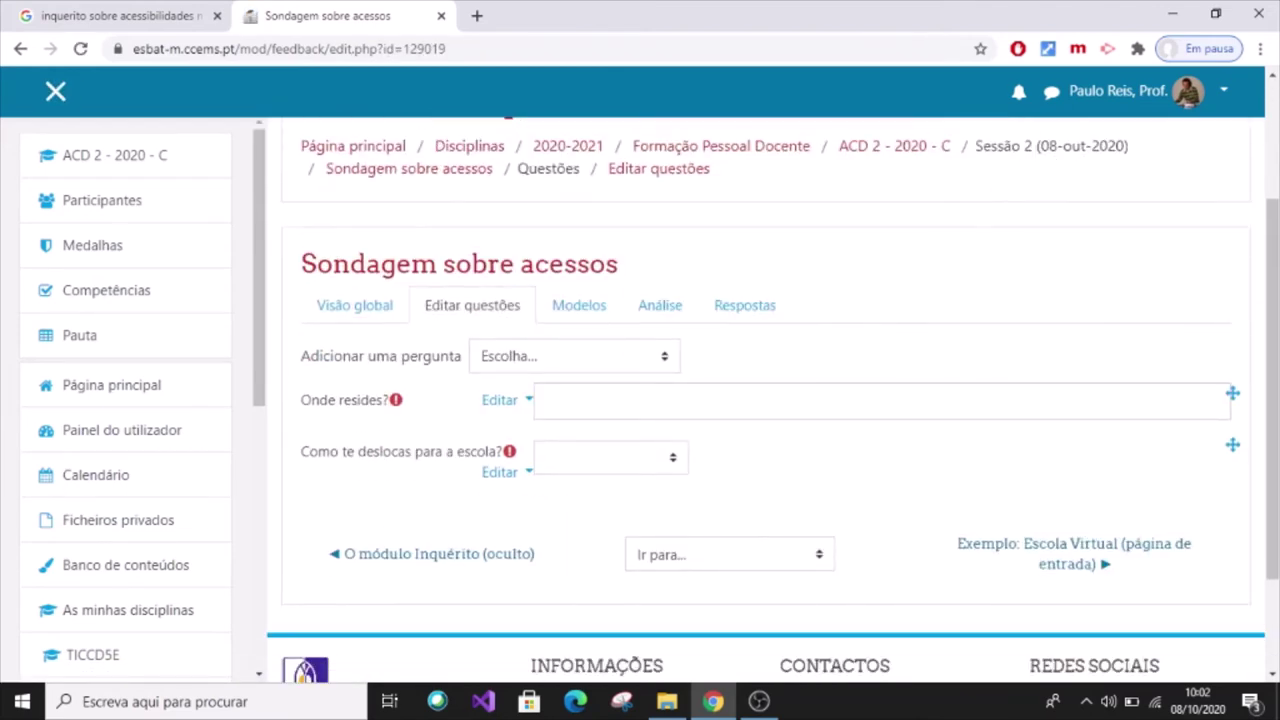
pyautogui.click(575, 356)
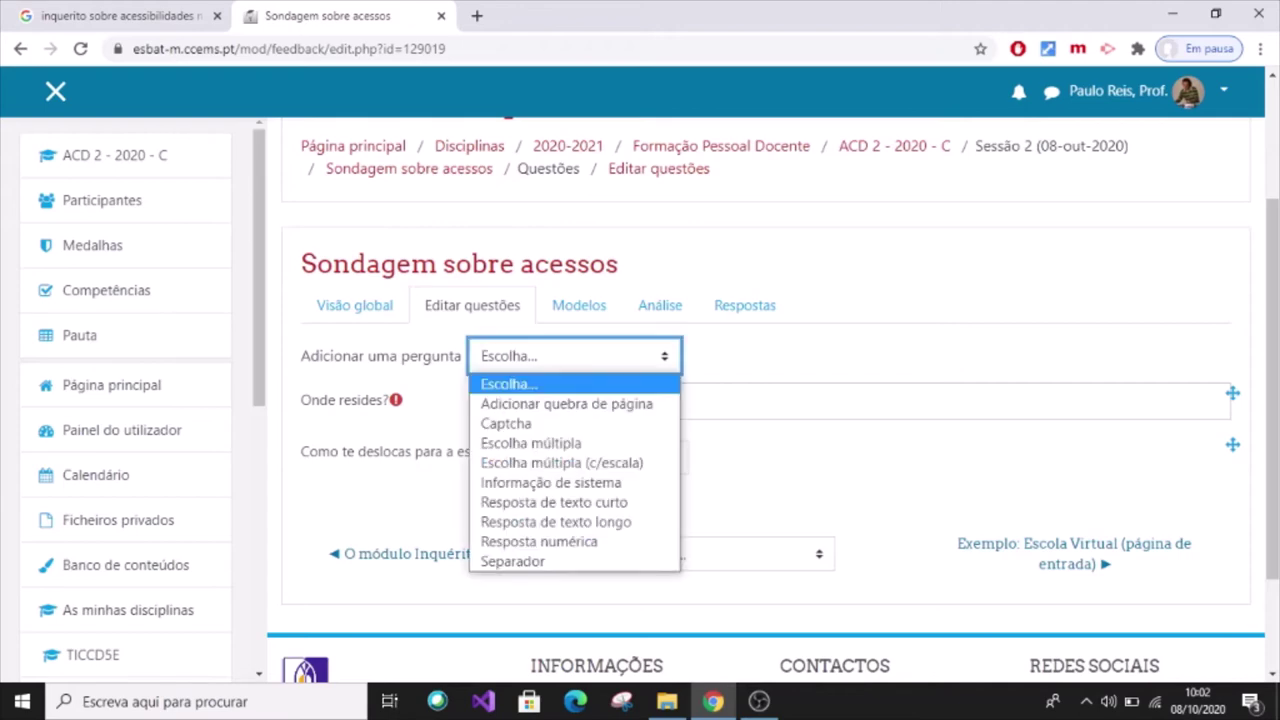
pyautogui.click(561, 462)
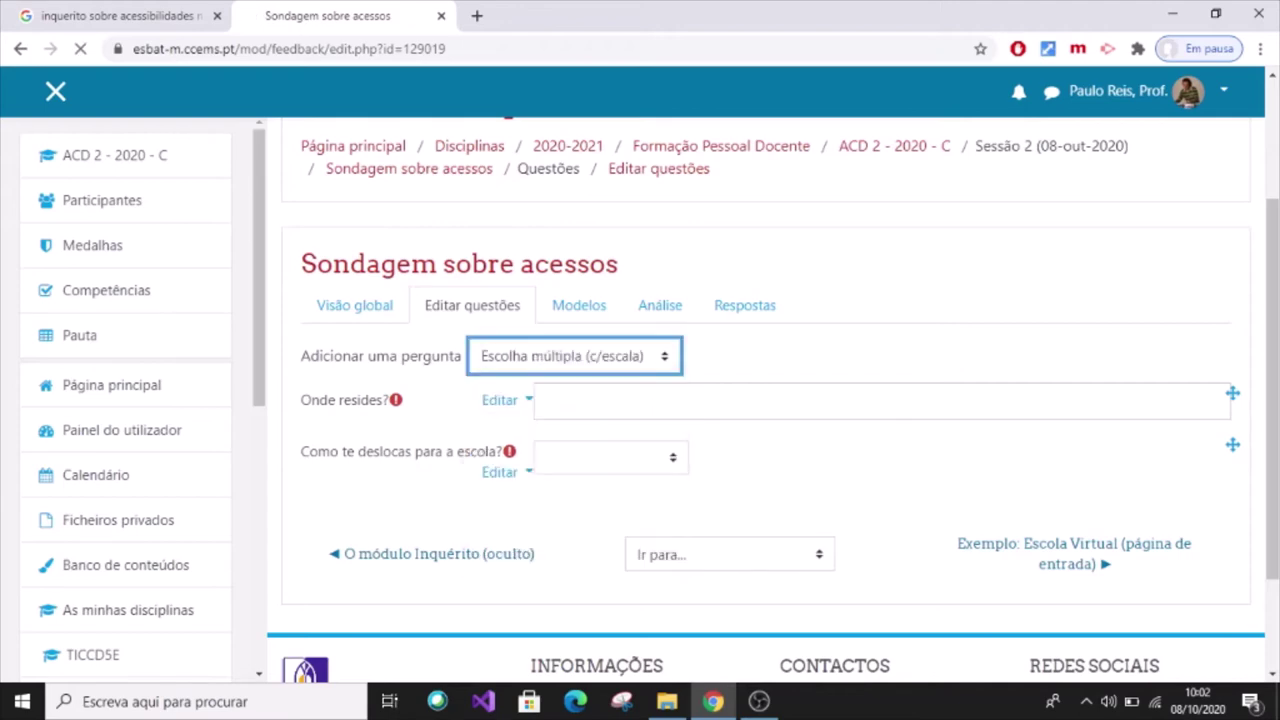
pyautogui.scroll(-2, 766, 400)
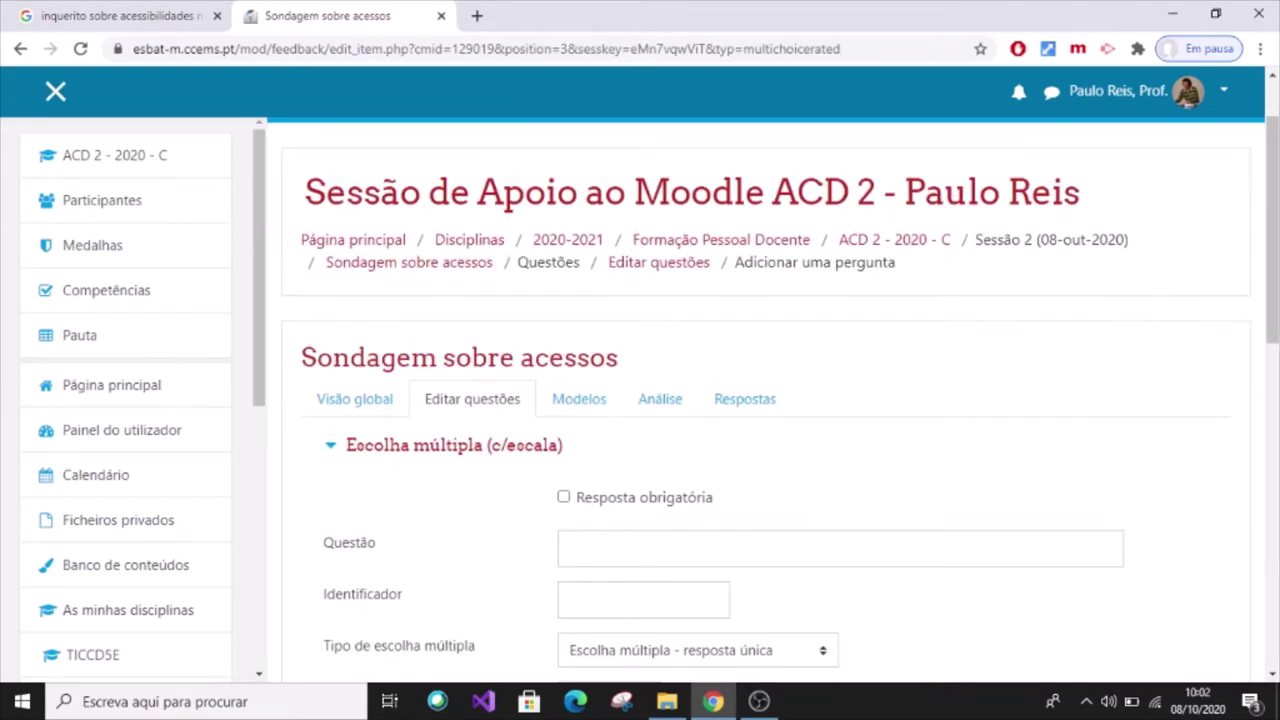
pyautogui.scroll(-1, 773, 400)
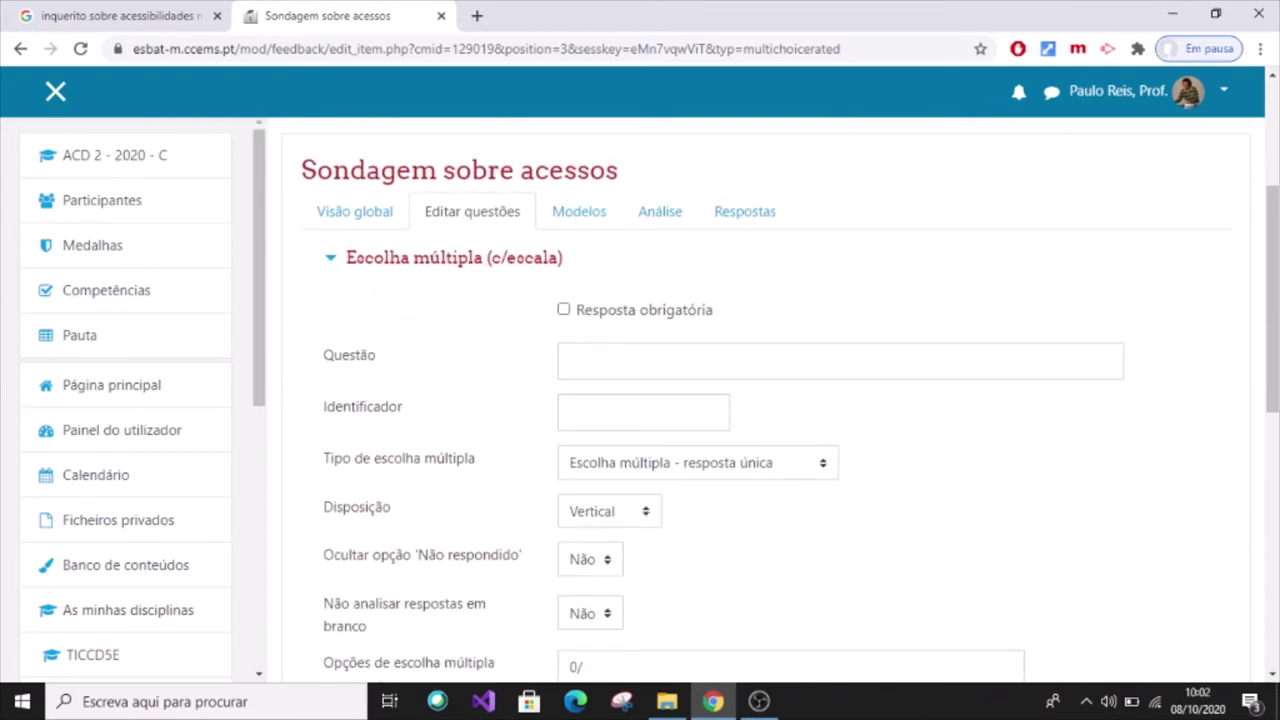
# Make the answer mandatory and enter the question "Como defines os acessos à escola?"
pyautogui.click(564, 310)
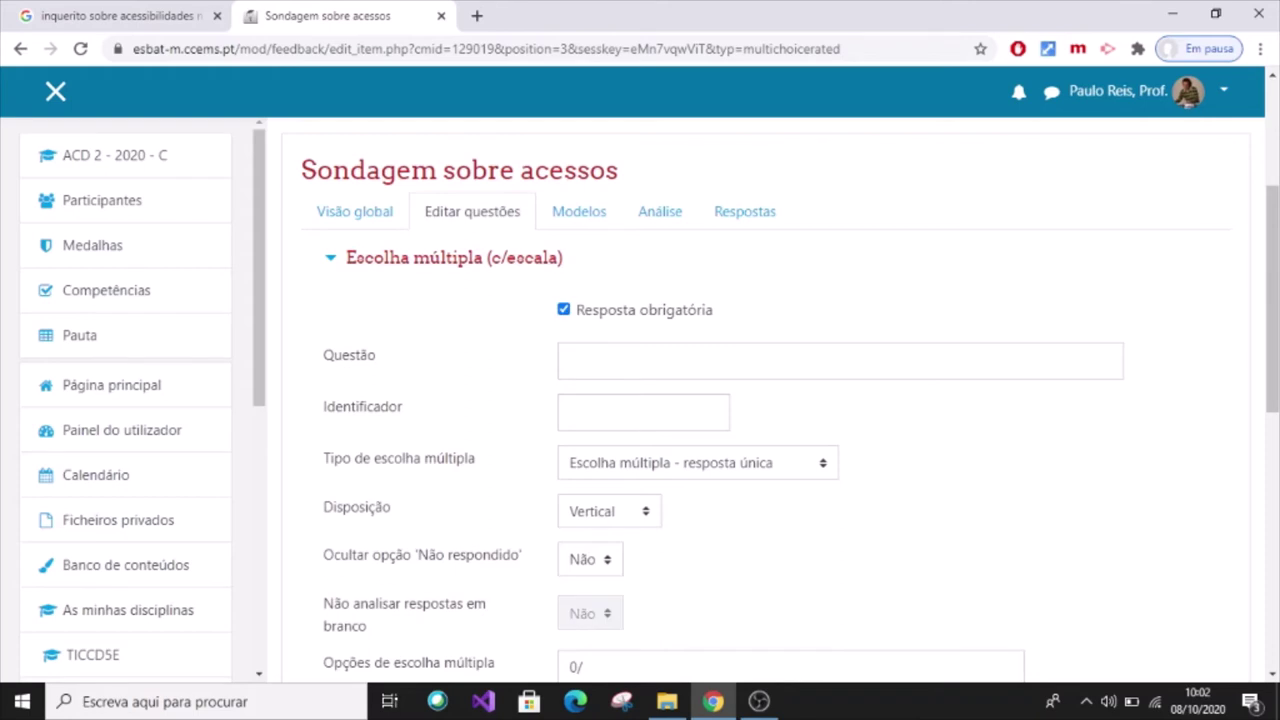
pyautogui.click(700, 361)
pyautogui.write('Como')
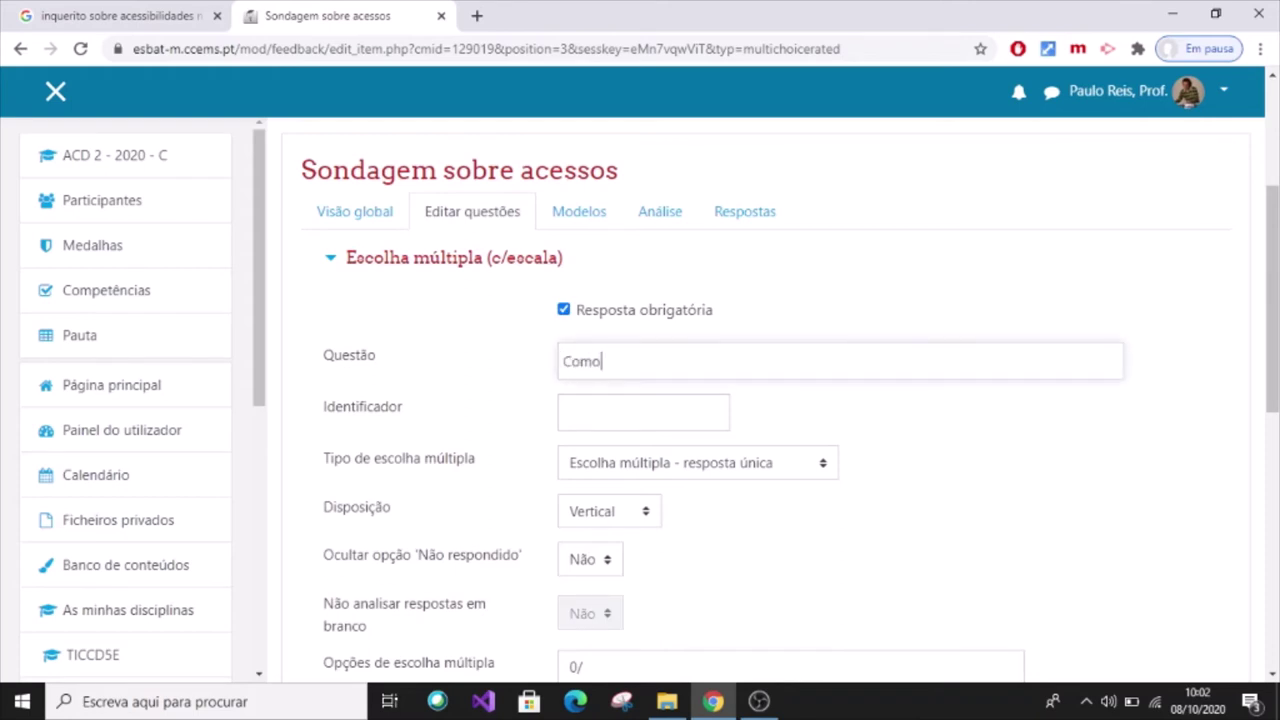
pyautogui.write(' defines os acesso')
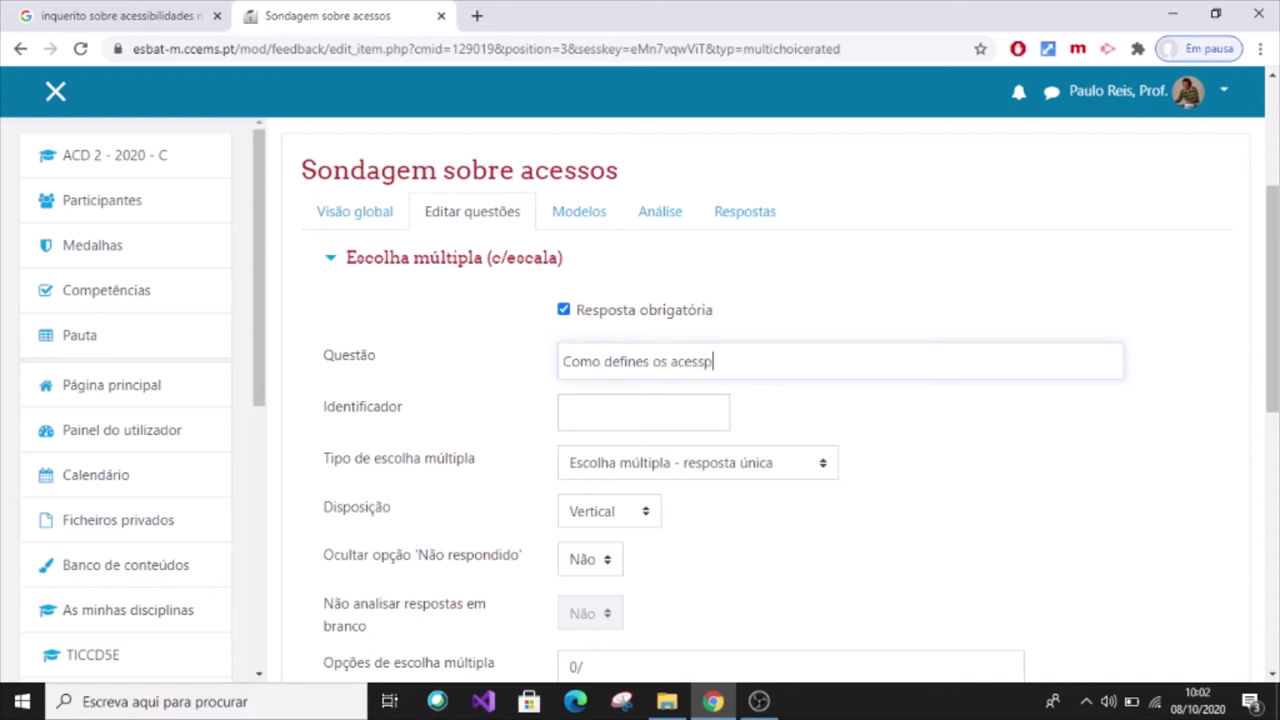
pyautogui.press('BackSpace')
pyautogui.write('os à escola?')
# Set the scaled question's multiple-choice type to "Escolha múltipla - resposta única (lista pendente)"
pyautogui.scroll(-1, 790, 400)
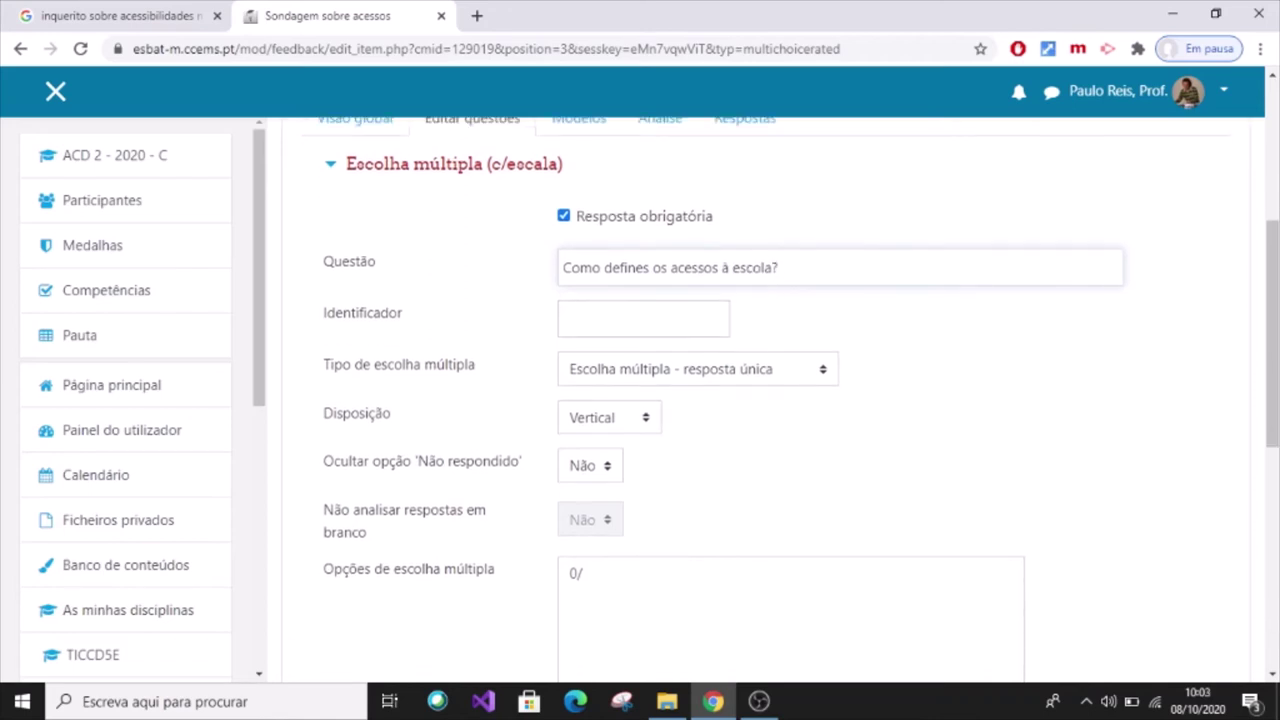
pyautogui.click(698, 369)
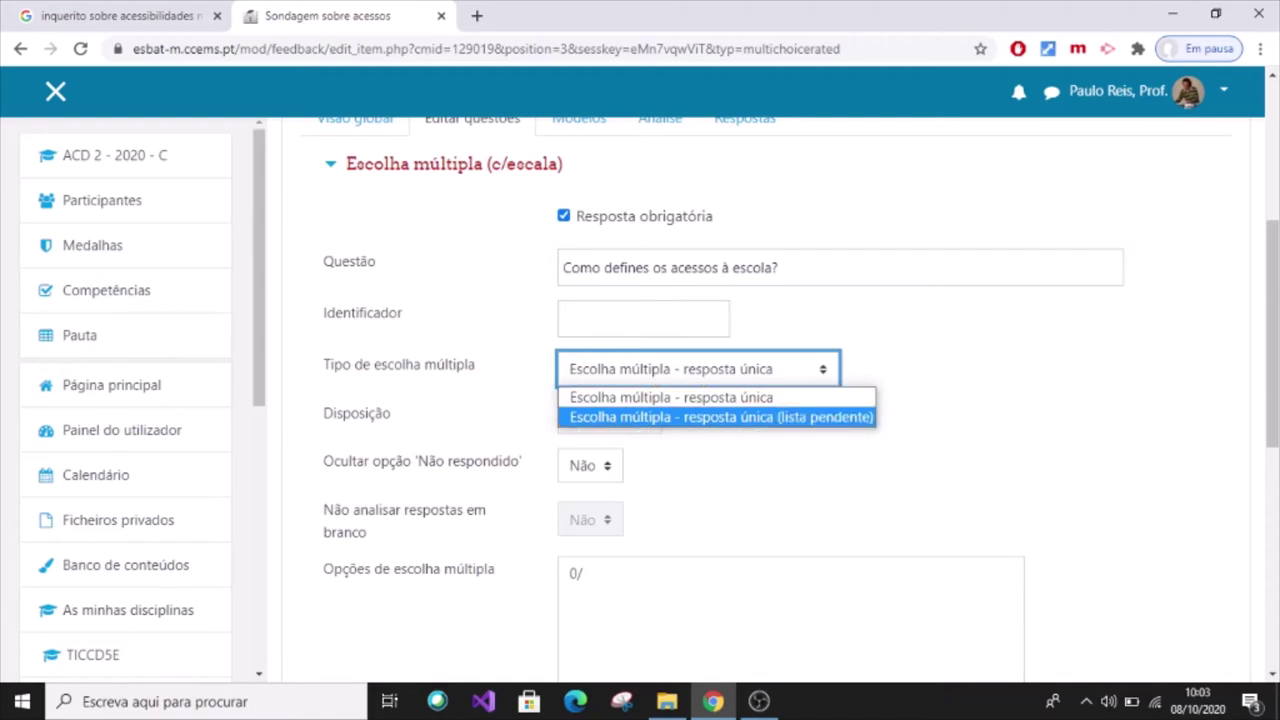
pyautogui.click(720, 417)
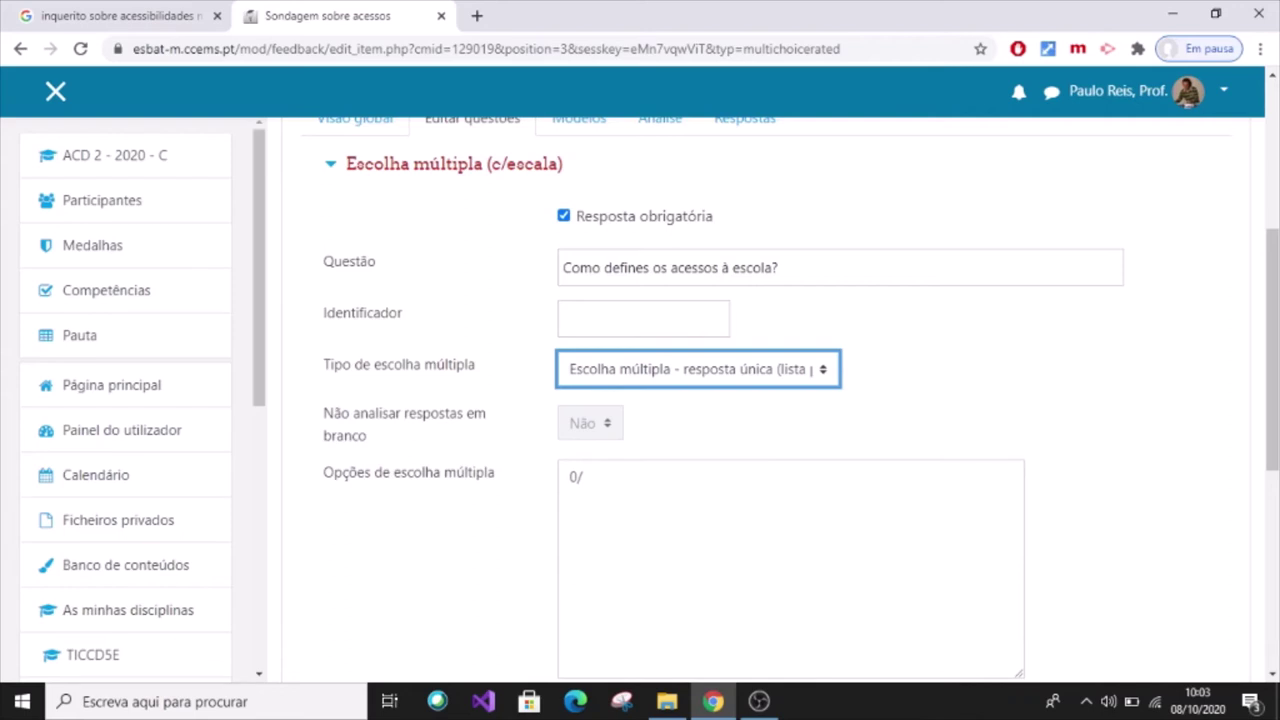
# Enter the scaled answer options "0/Fracas", "1/Boas" and "2/Muito boas", one per line, and save the question
pyautogui.scroll(-1, 770, 400)
pyautogui.click(586, 384)
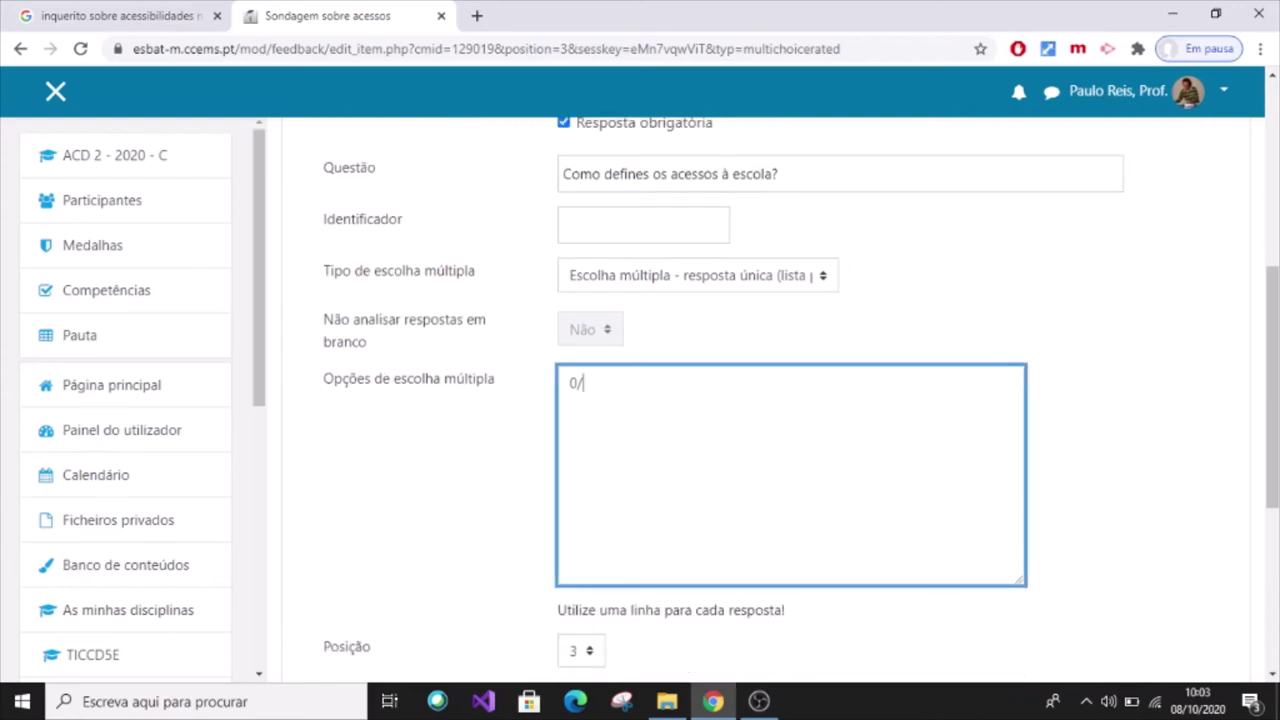
pyautogui.write('Frac')
pyautogui.press('BackSpace')
pyautogui.press('BackSpace')
pyautogui.press('BackSpace')
pyautogui.press('BackSpace')
pyautogui.write('Fracas')
pyautogui.press('Return')
pyautogui.write('1/Boas')
pyautogui.press('BackSpace')
pyautogui.press('BackSpace')
pyautogui.press('BackSpace')
pyautogui.press('BackSpace')
pyautogui.write('Si')
pyautogui.press('BackSpace')
pyautogui.write('uficinete')
pyautogui.press('BackSpace')
pyautogui.press('BackSpace')
pyautogui.press('BackSpace')
pyautogui.press('BackSpace')
pyautogui.press('BackSpace')
pyautogui.press('BackSpace')
pyautogui.press('BackSpace')
pyautogui.press('BackSpace')
pyautogui.press('BackSpace')
pyautogui.press('BackSpace')
pyautogui.write('Boas')
pyautogui.press('Return')
pyautogui.write('3')
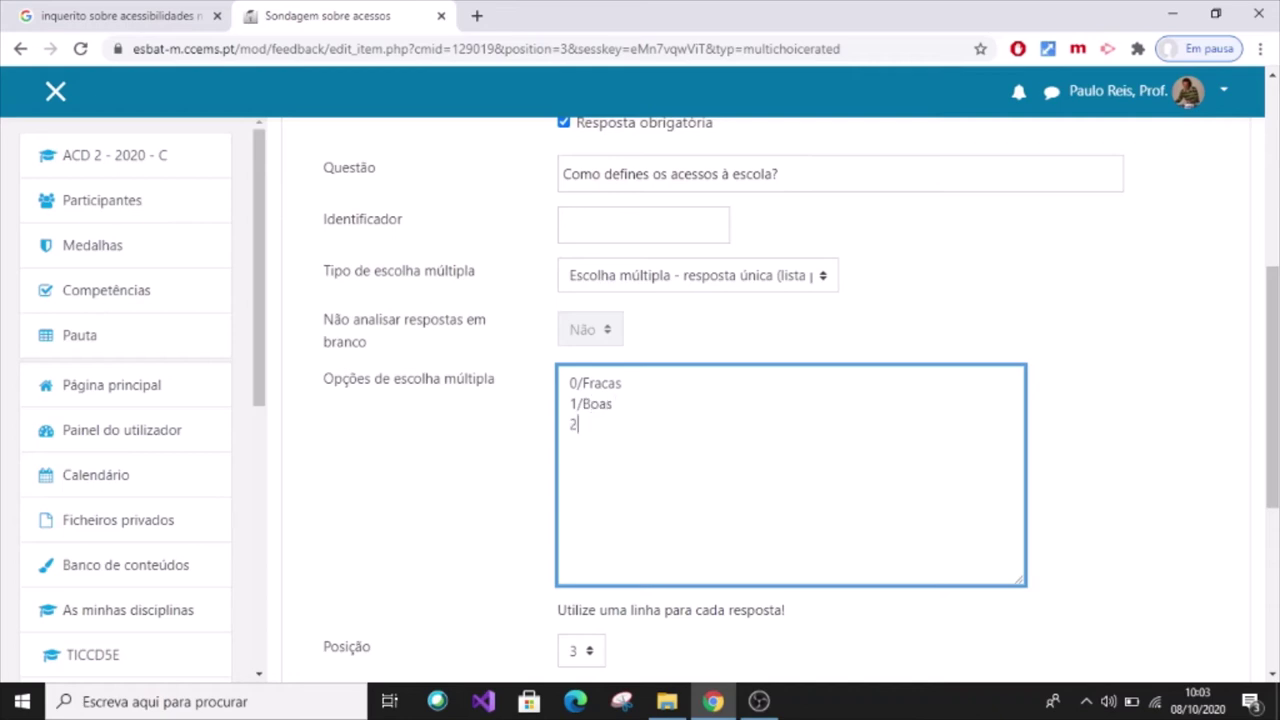
pyautogui.write('/Muito boas')
pyautogui.scroll(-2, 760, 400)
pyautogui.click(617, 514)
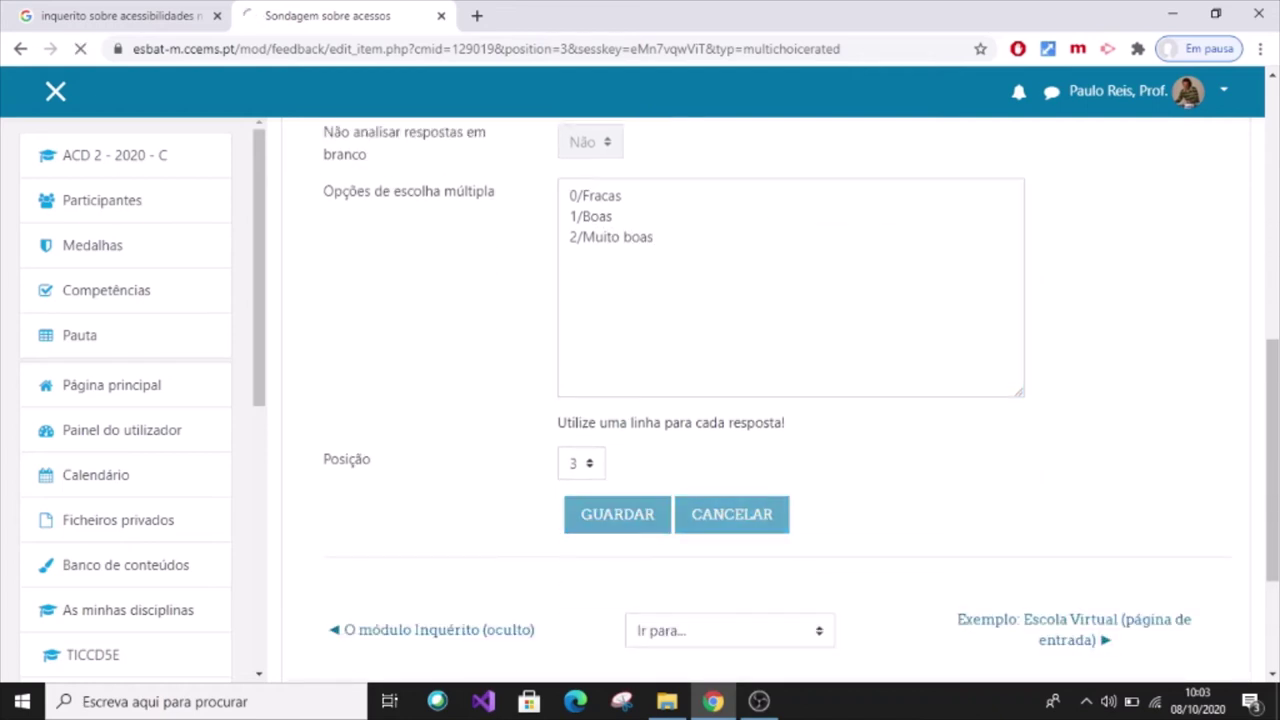
# Reopen the question about access to the school for editing and insert the option "1/Suficientes" below "0/Fracas"
pyautogui.scroll(-2, 760, 400)
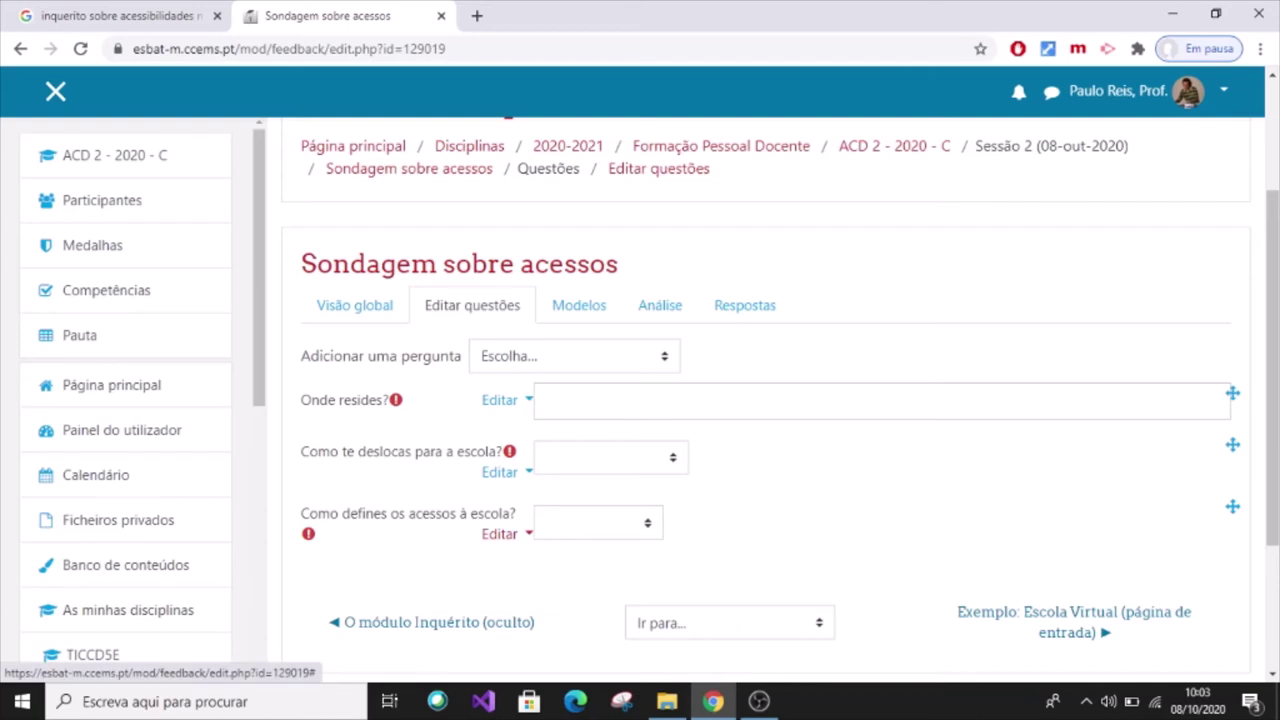
pyautogui.click(500, 534)
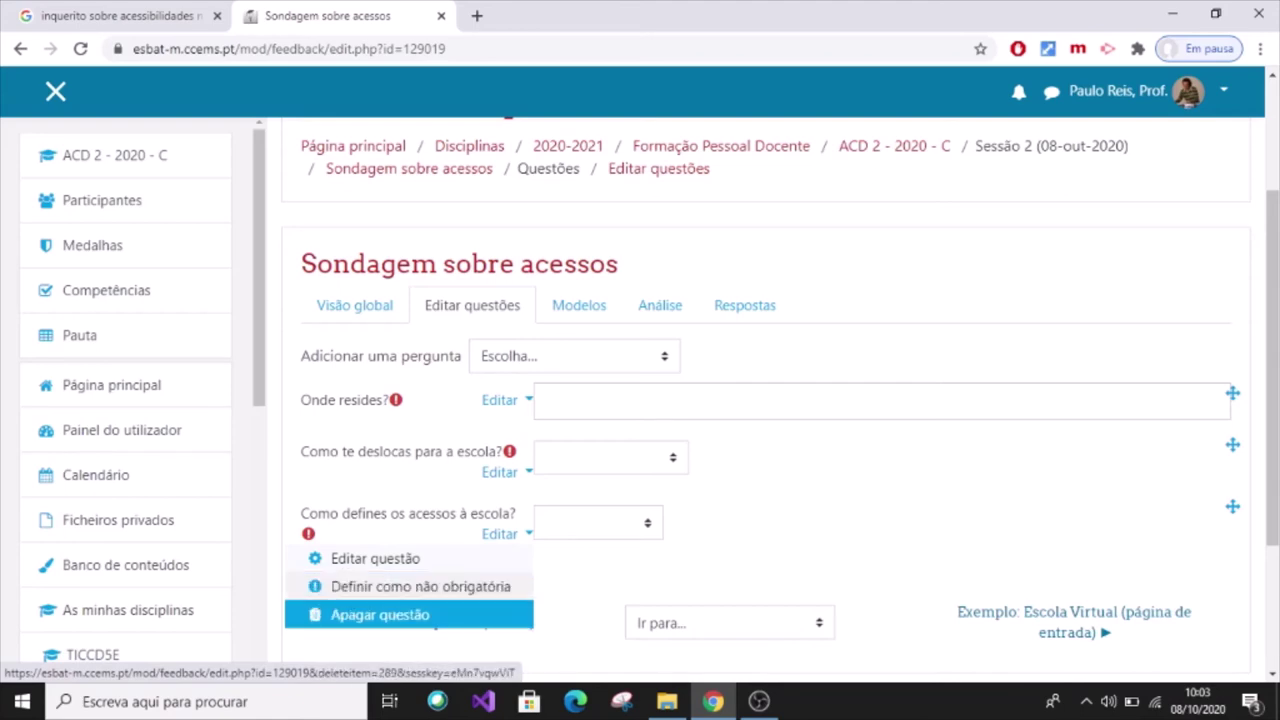
pyautogui.click(360, 558)
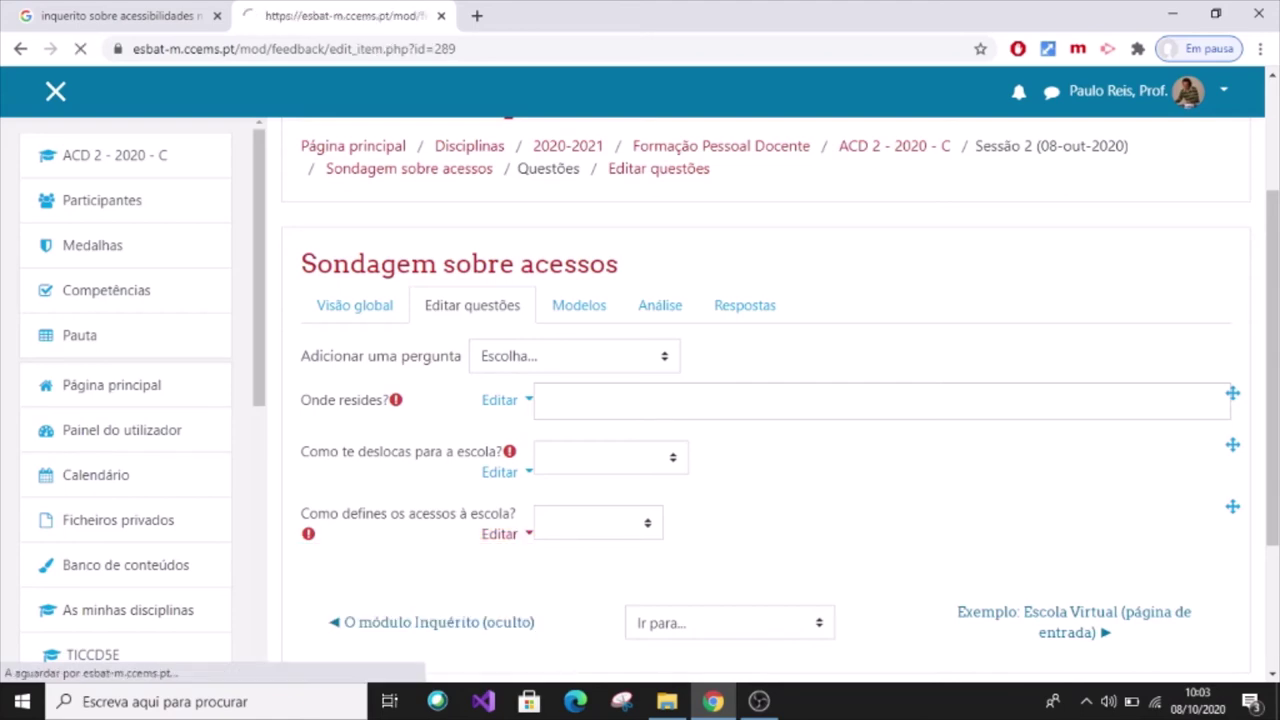
pyautogui.scroll(-4, 660, 453)
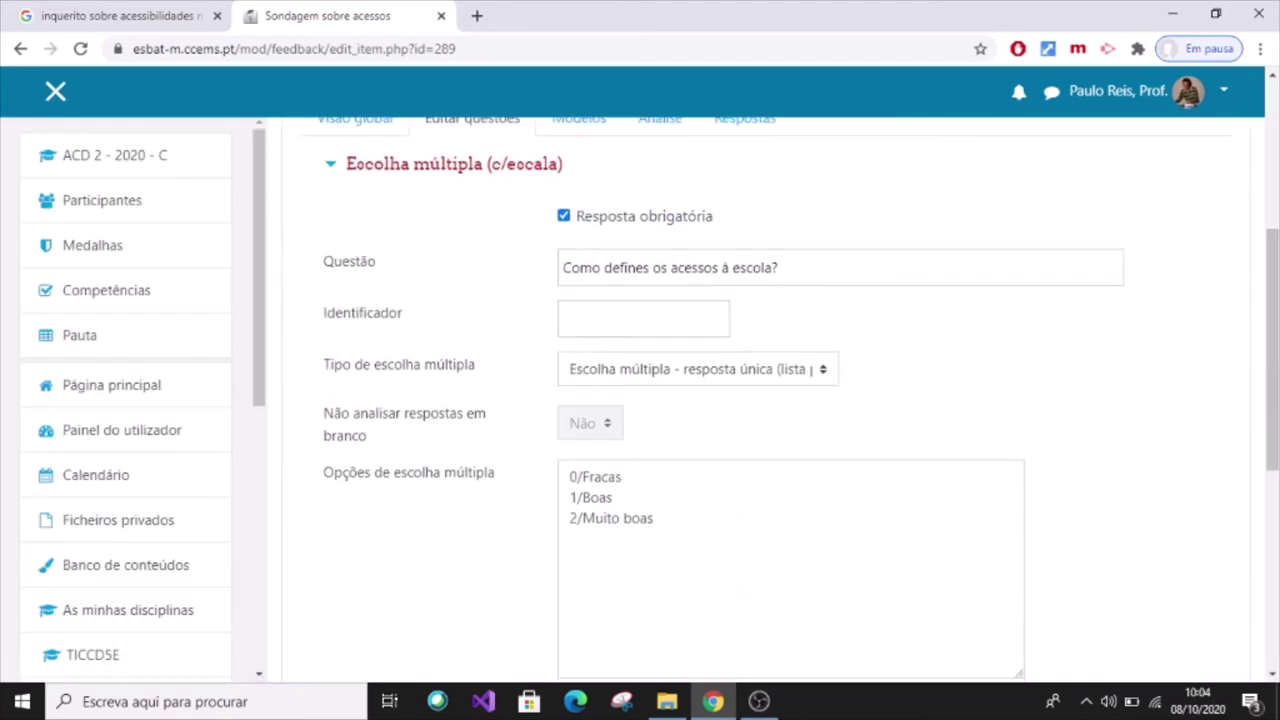
pyautogui.click(622, 477)
pyautogui.press('Return')
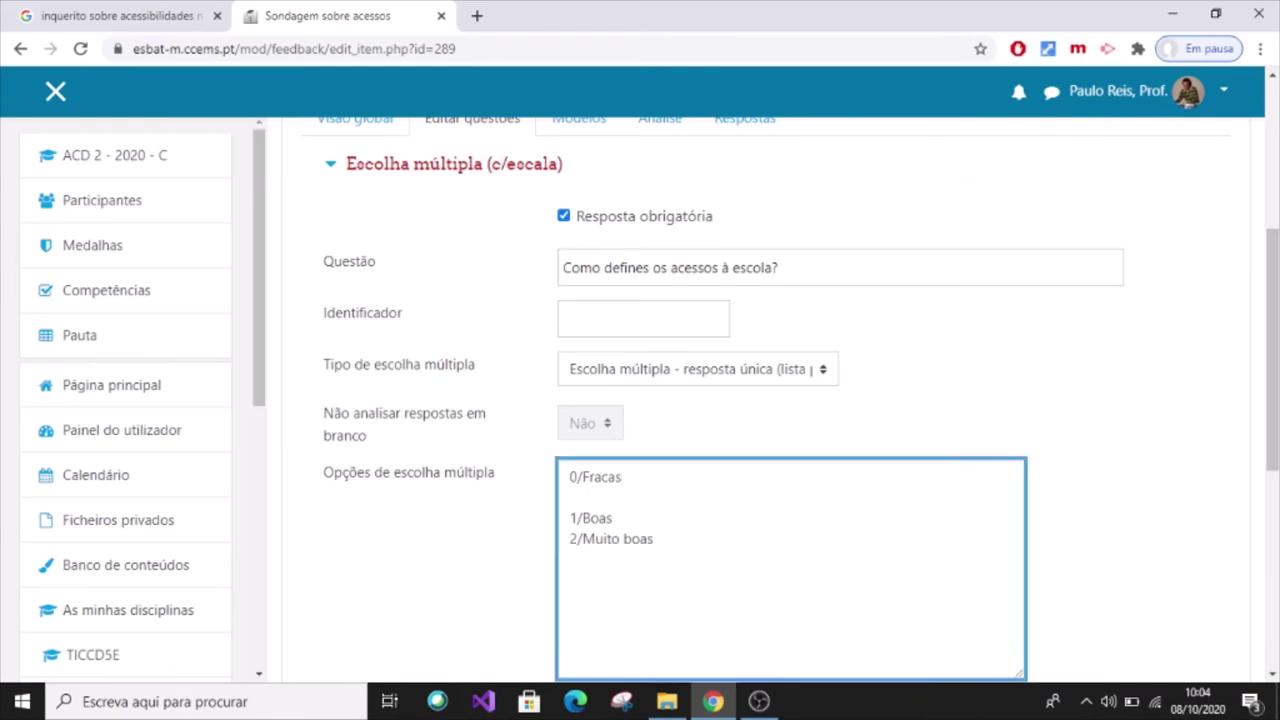
pyautogui.write('1/Suficientes')
# Renumber the last two options as "2/Boas" and "3/Muito boas", and save the changes to the question
pyautogui.click(578, 518)
pyautogui.press('BackSpace')
pyautogui.write('2')
pyautogui.press('Down')
pyautogui.press('BackSpace')
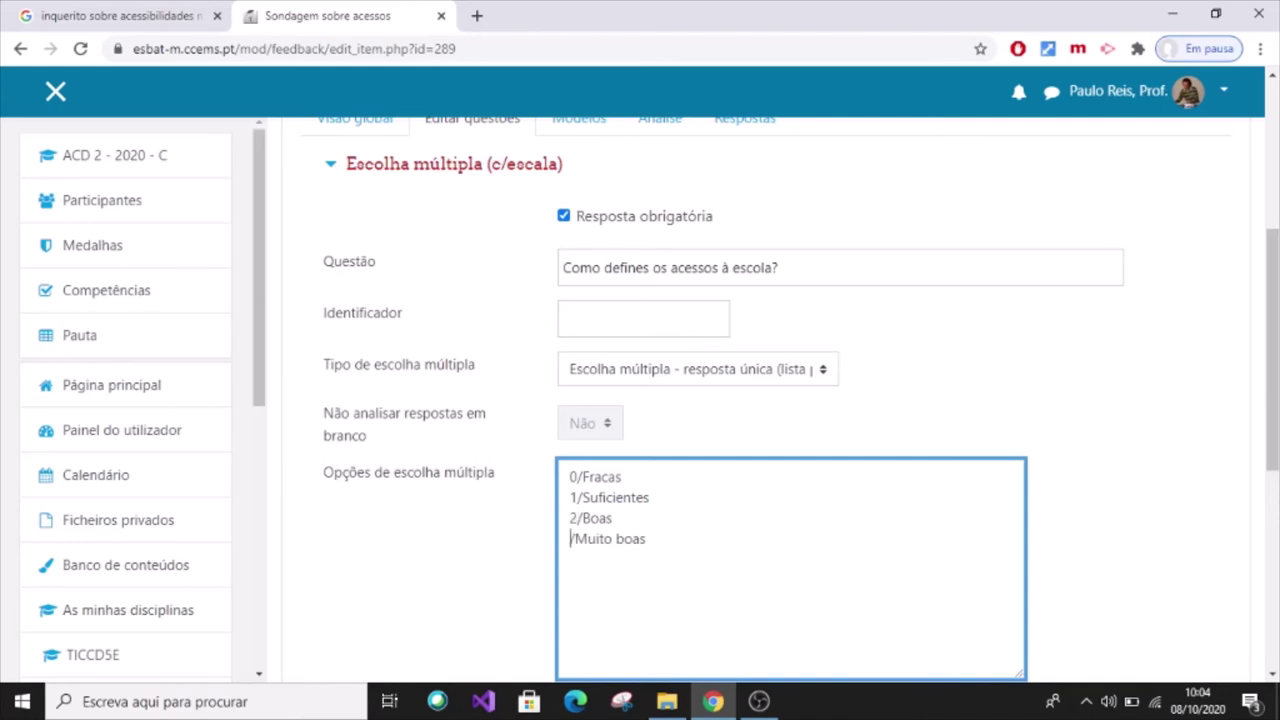
pyautogui.write('3')
pyautogui.scroll(-3, 790, 400)
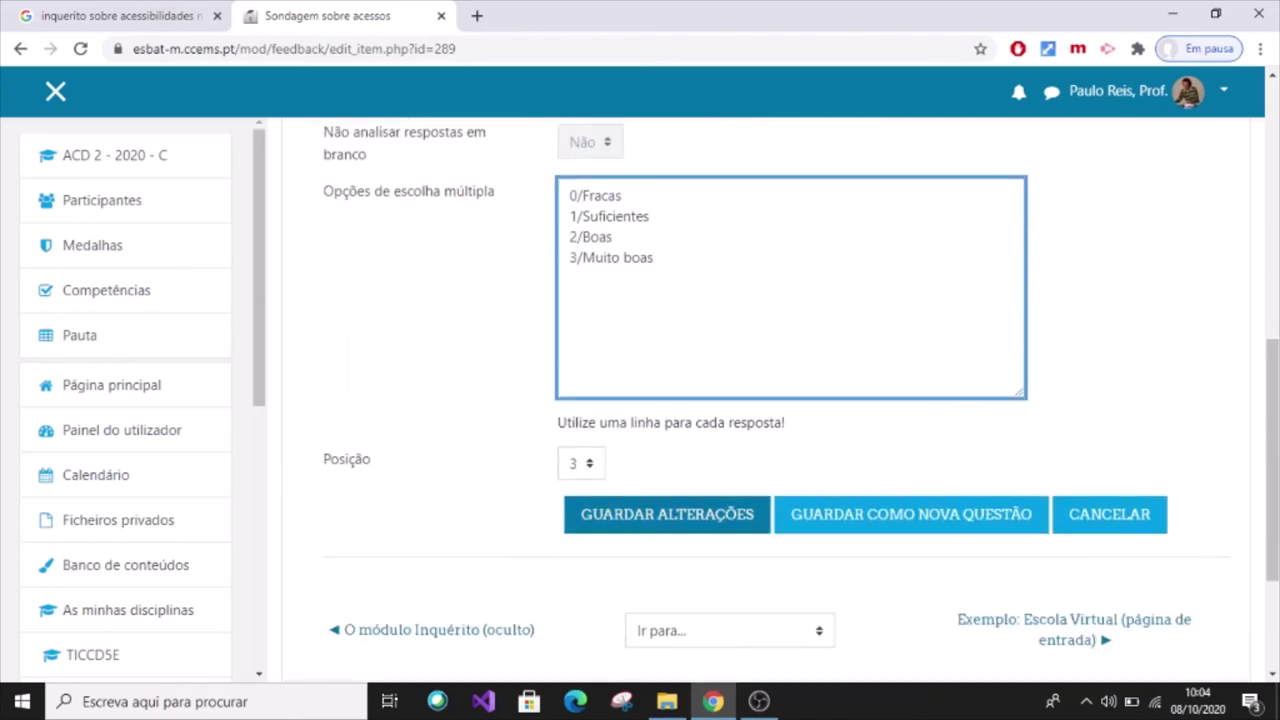
pyautogui.click(667, 514)
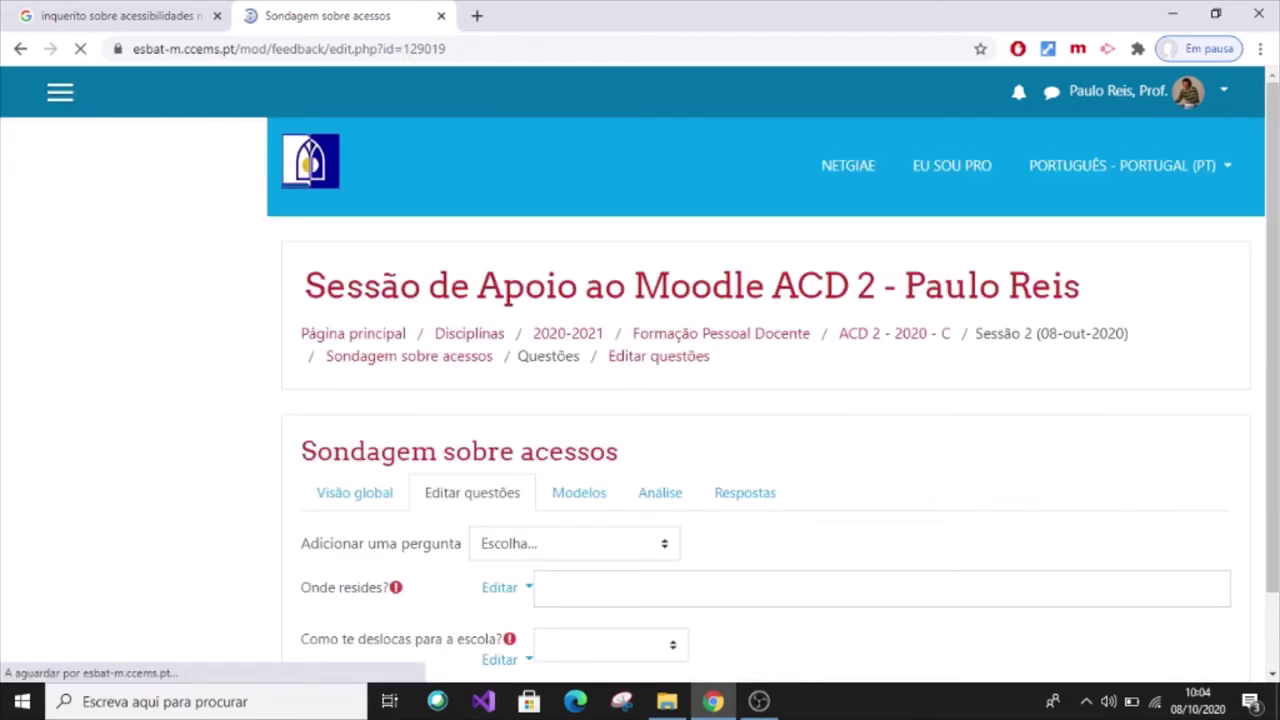
# Go to the survey's overview and start answering its questions
pyautogui.scroll(-4, 766, 400)
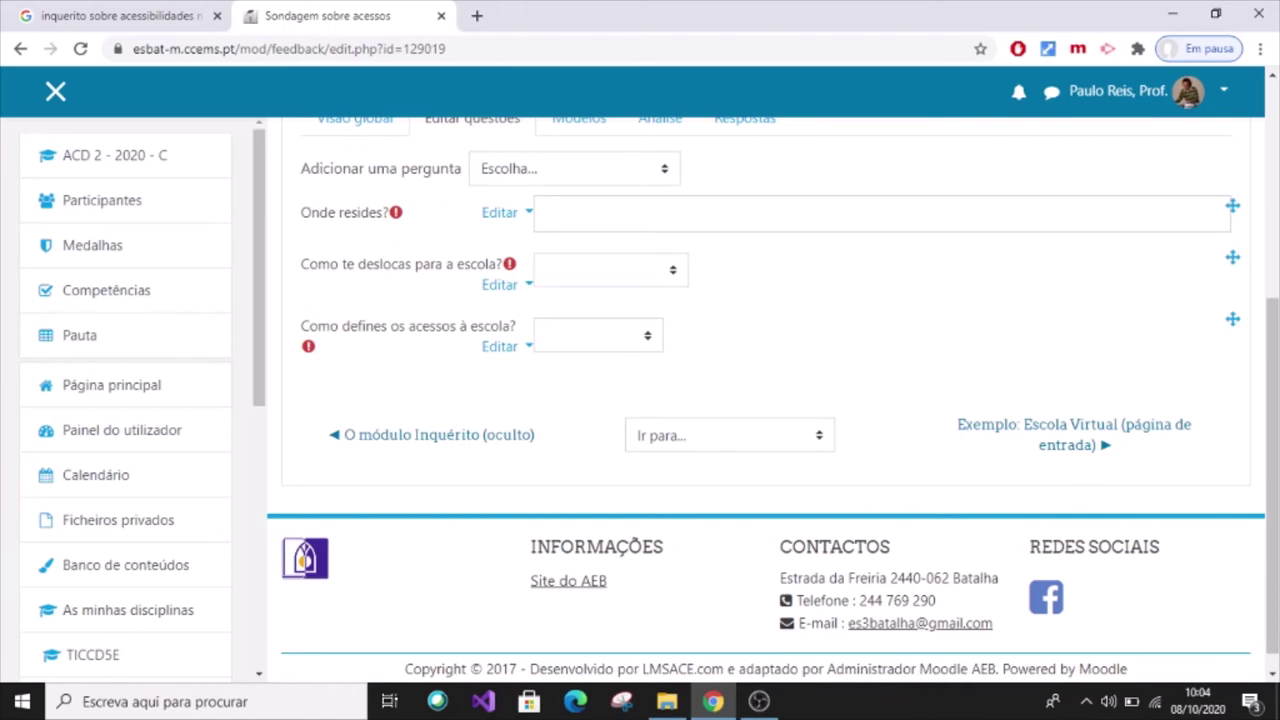
pyautogui.scroll(1, 773, 400)
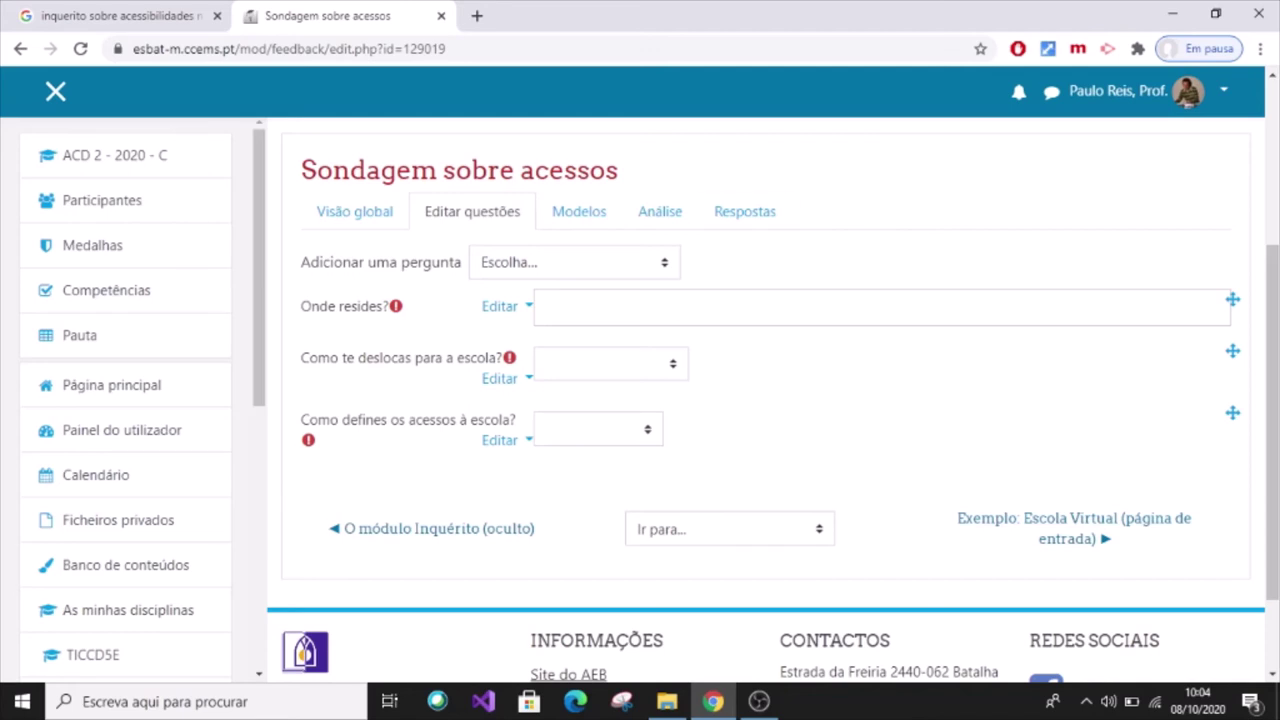
pyautogui.click(355, 211)
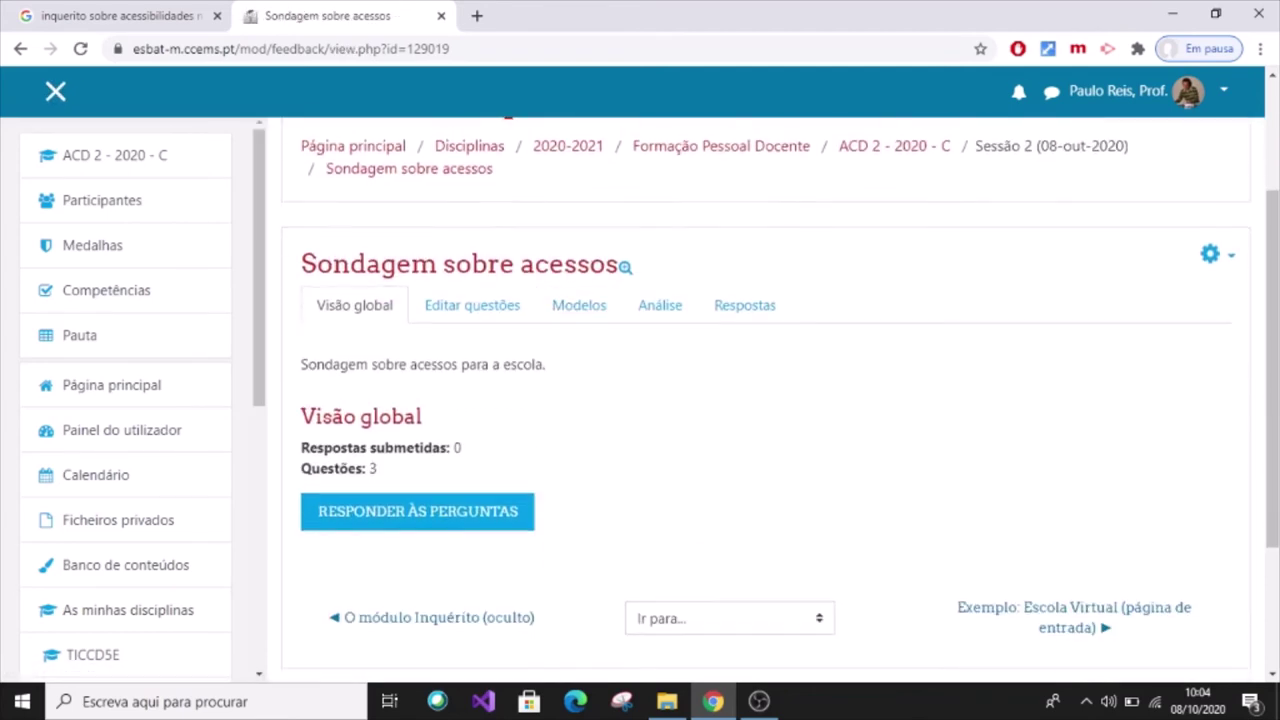
pyautogui.scroll(-1, 417, 420)
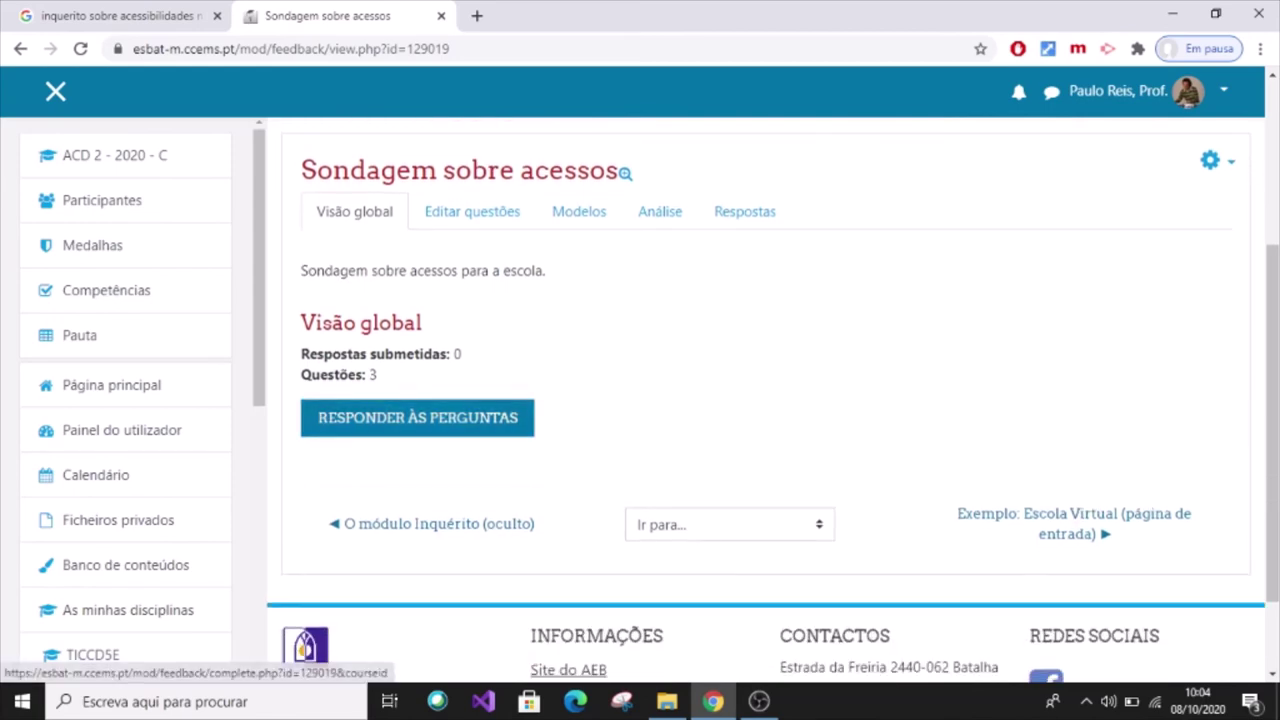
pyautogui.click(417, 418)
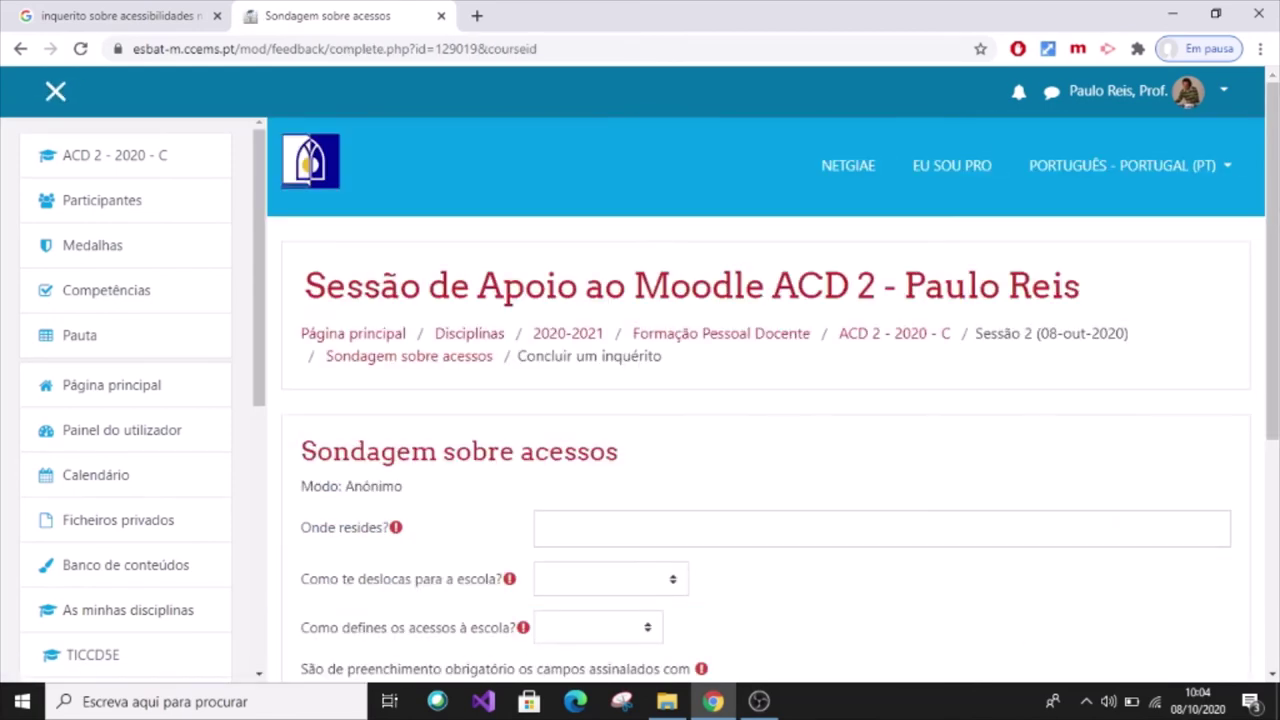
# Answer "Onde resides?" with "Fátima" and "Como te deslocas para a escola?" with "Carro"
pyautogui.scroll(-2, 765, 400)
pyautogui.click(700, 341)
pyautogui.write('F')
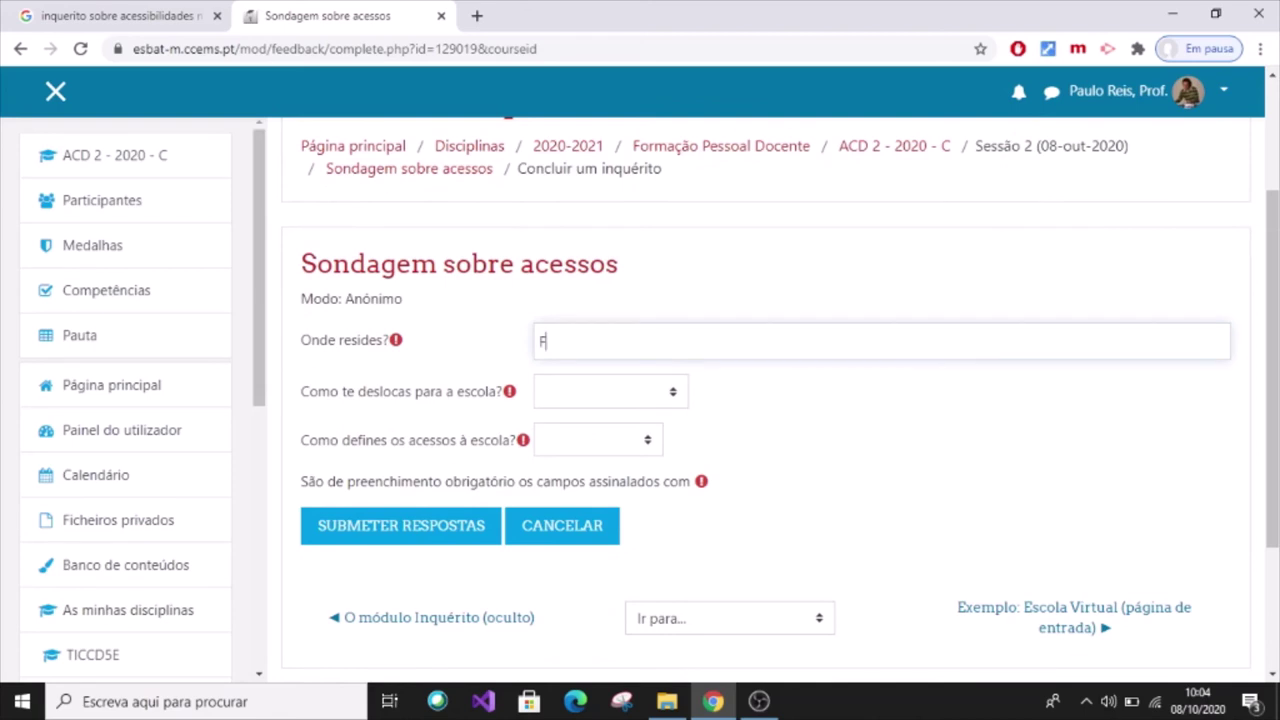
pyautogui.write('átima')
pyautogui.click(611, 391)
pyautogui.click(600, 457)
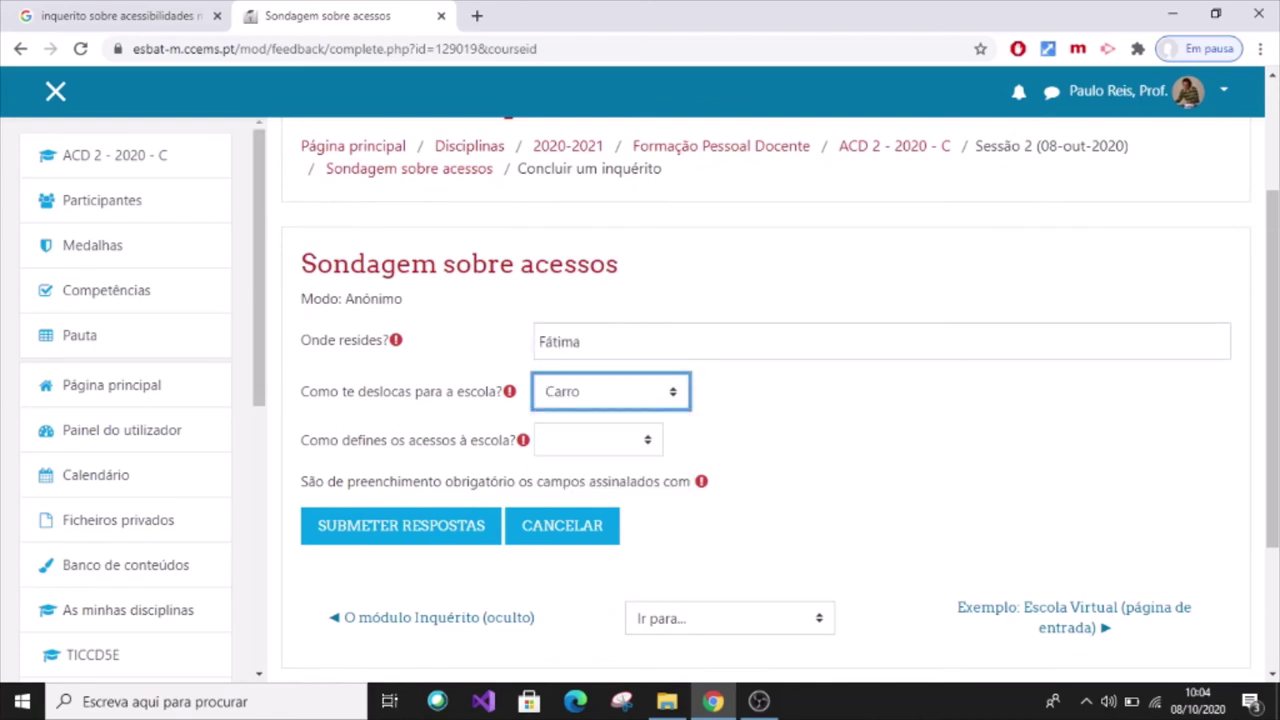
# Choose "(2) Boas" for "Como defines os acessos à escola?" and submit the survey answers
pyautogui.press('Tab')
pyautogui.hotkey('alt', 'Down')
pyautogui.press('Down')
pyautogui.press('Down')
pyautogui.press('Down')
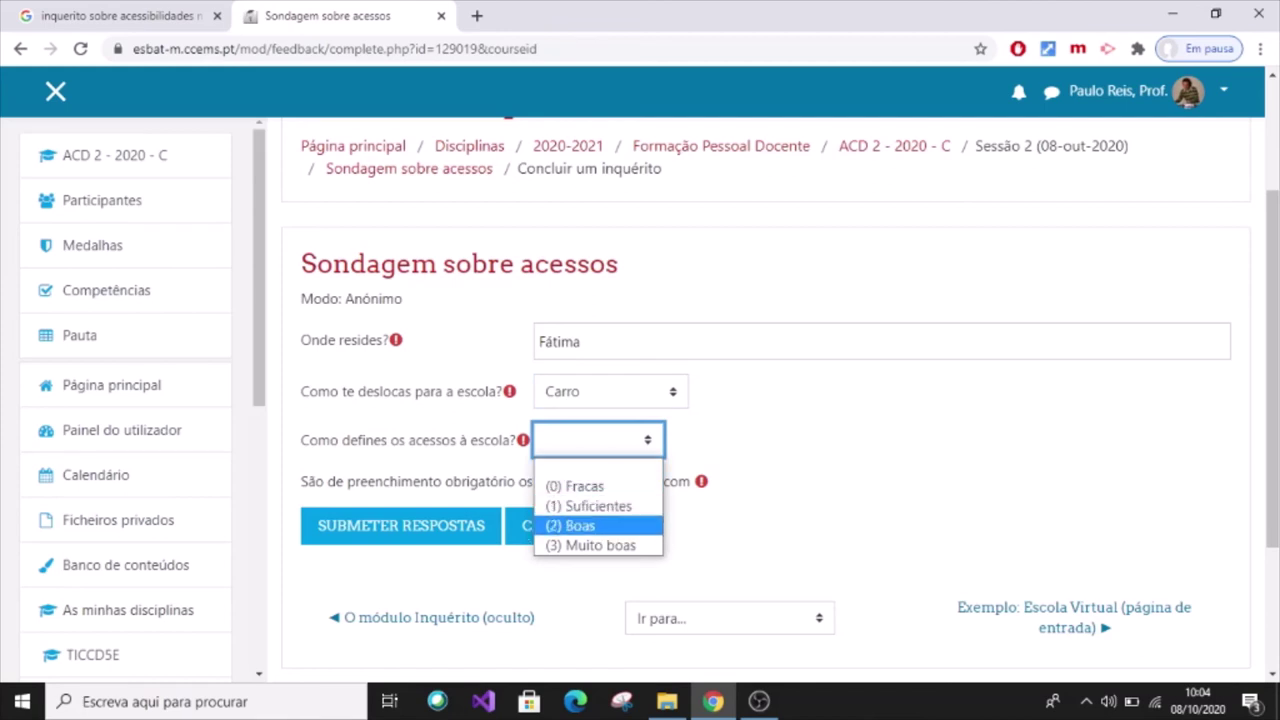
pyautogui.click(572, 526)
pyautogui.click(402, 526)
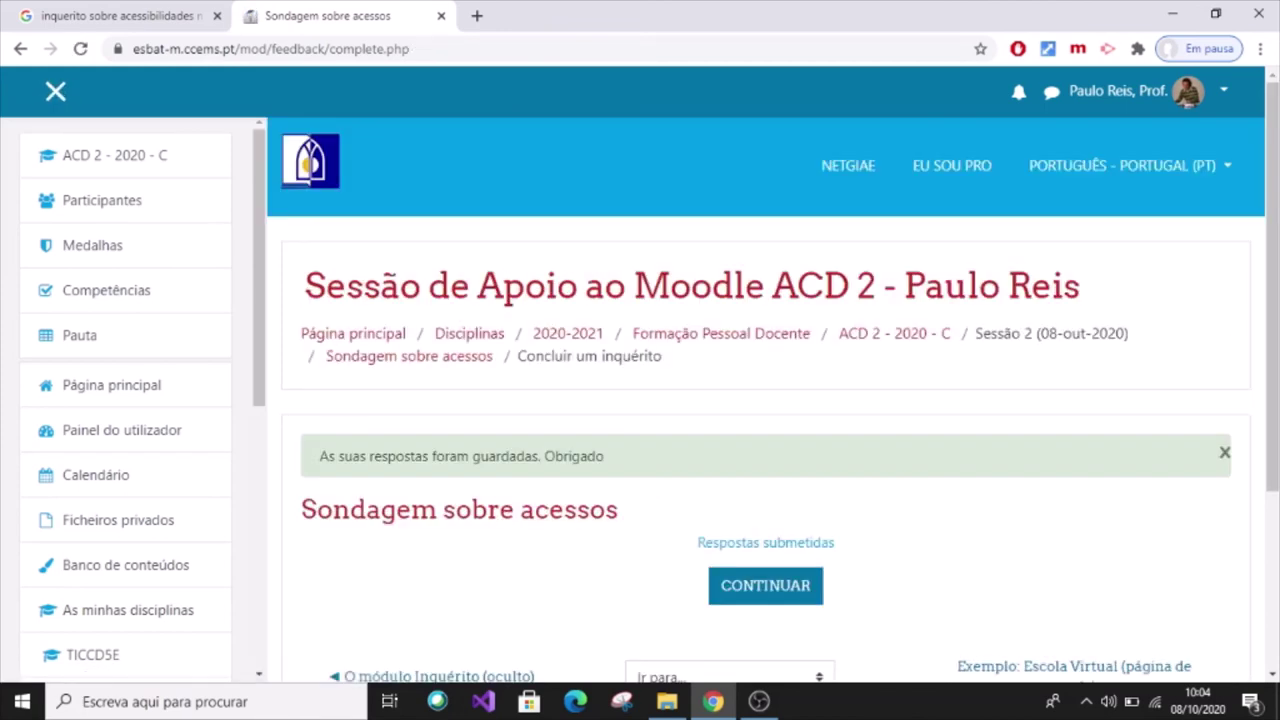
# Continue to the course page and locate the "Sondagem sobre acessos" activity
pyautogui.scroll(-1, 766, 400)
pyautogui.click(766, 492)
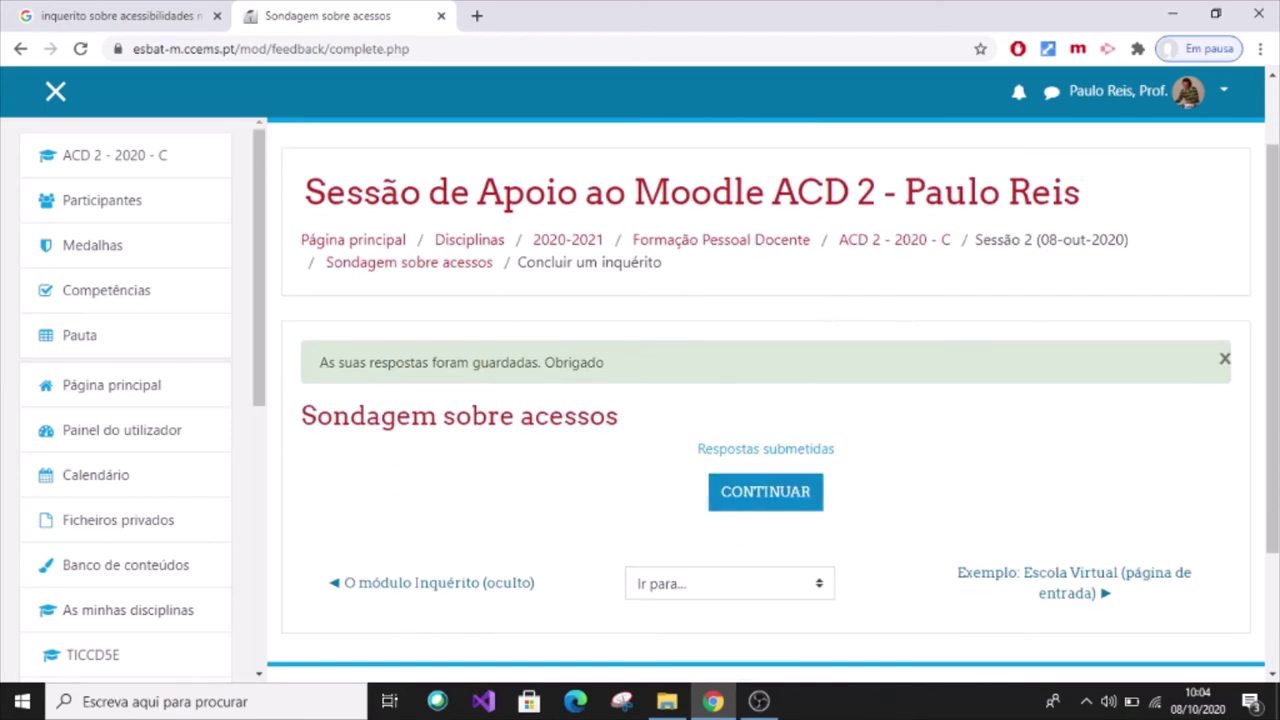
pyautogui.scroll(-8, 1050, 488)
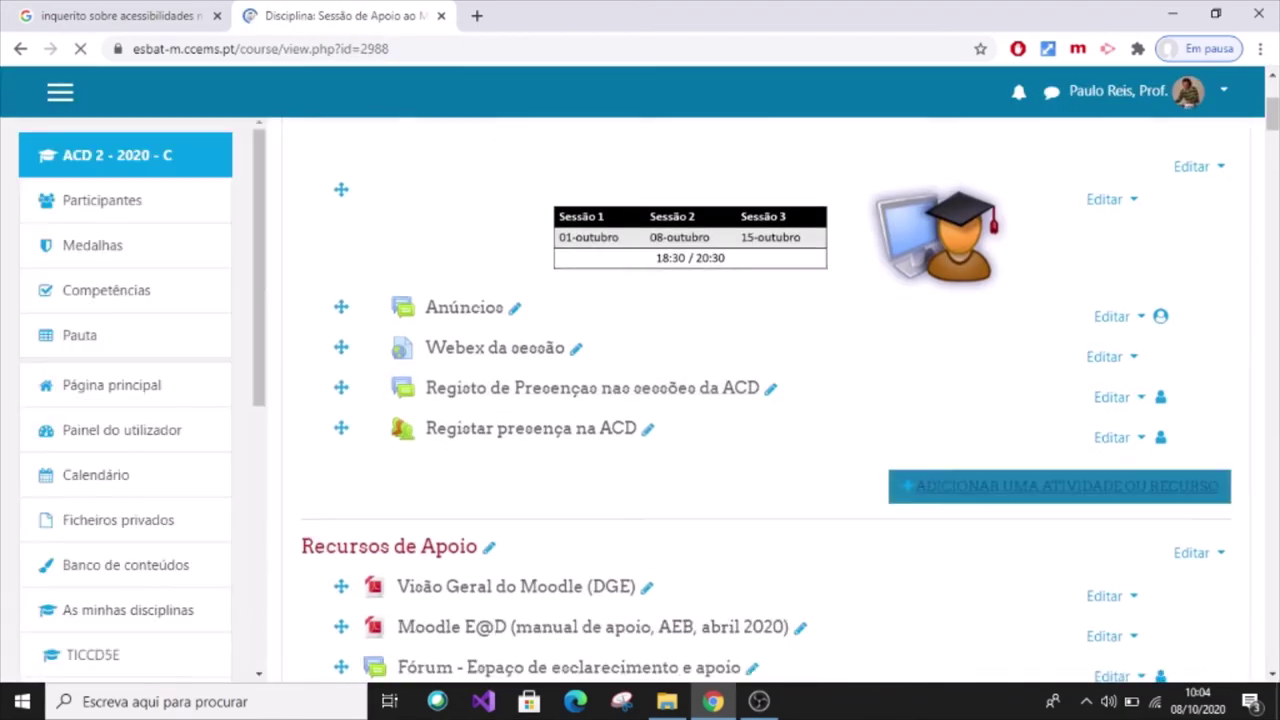
pyautogui.scroll(-9, 766, 400)
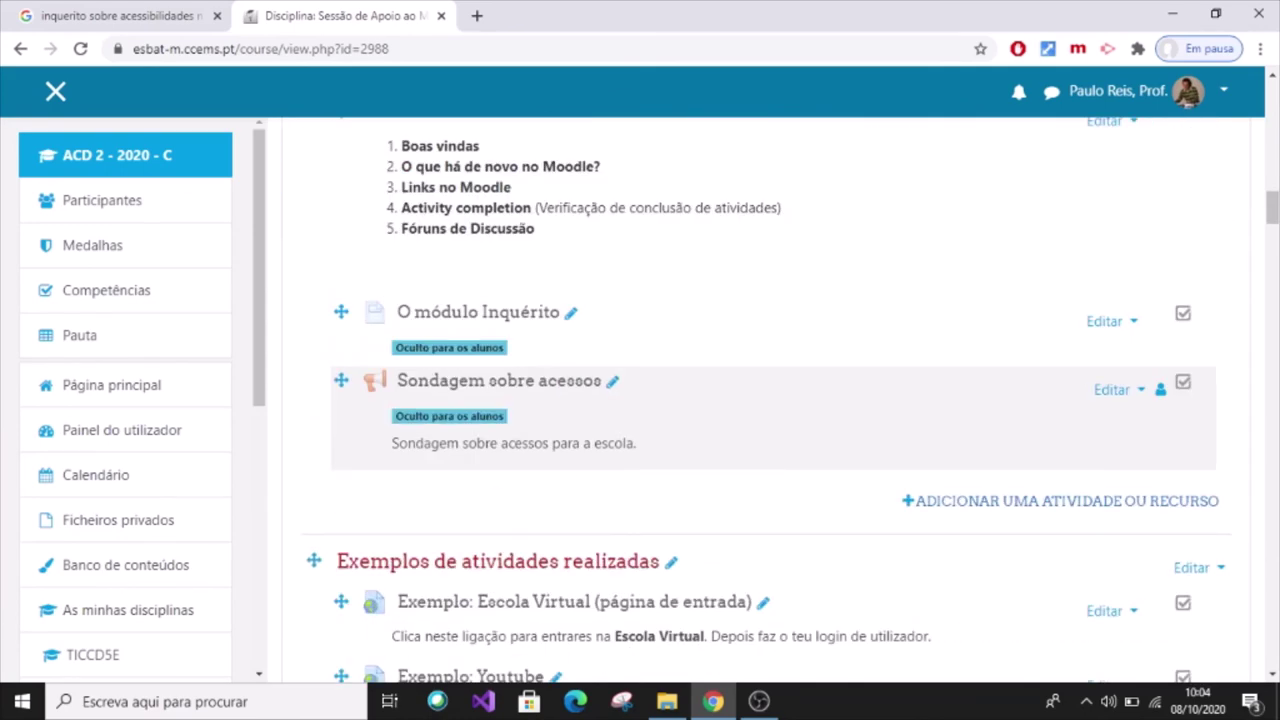
# Open the "Sondagem sobre acessos" survey and examine the analysis charts for its three questions
pyautogui.click(500, 381)
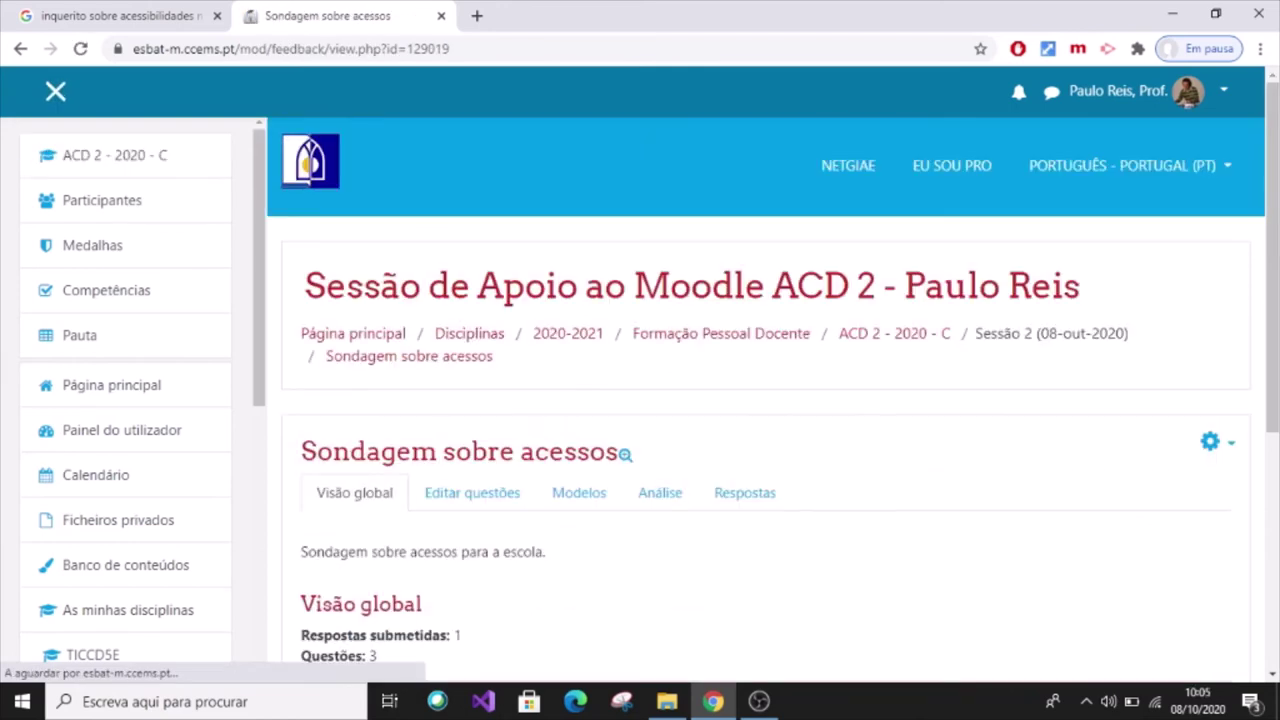
pyautogui.scroll(-3, 766, 400)
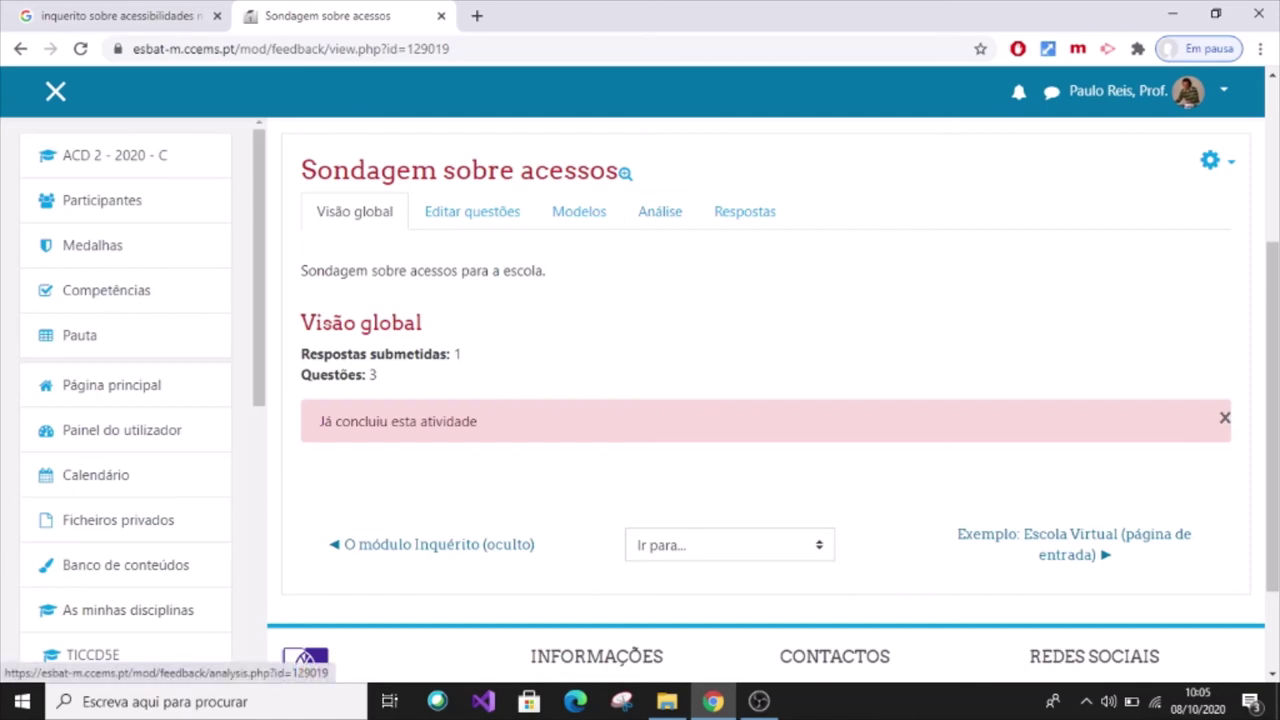
pyautogui.click(660, 211)
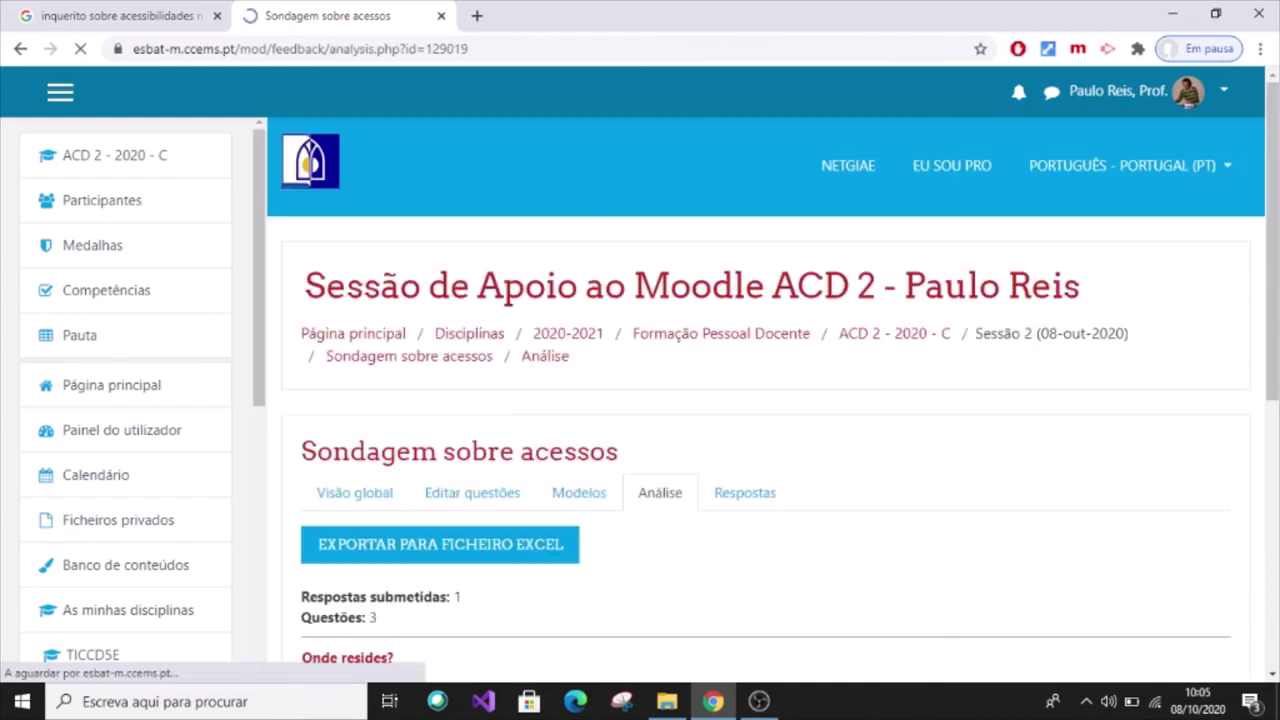
pyautogui.scroll(-5, 766, 400)
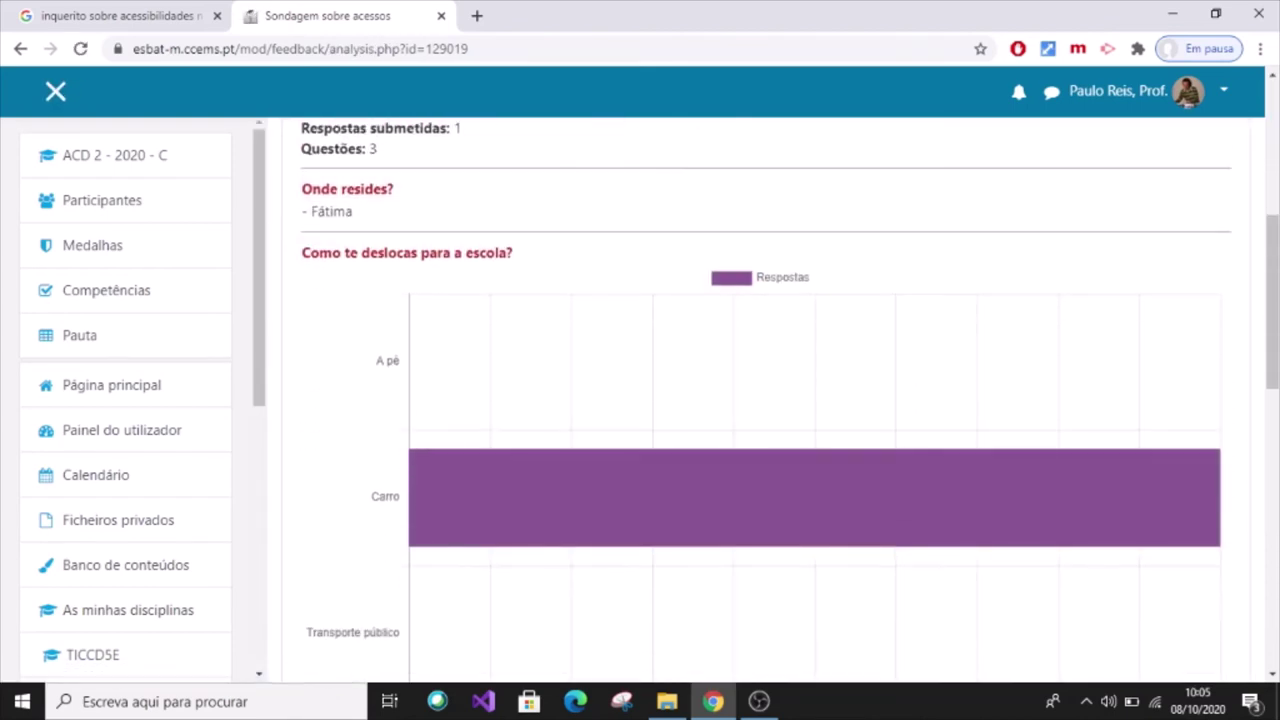
pyautogui.scroll(-2, 766, 400)
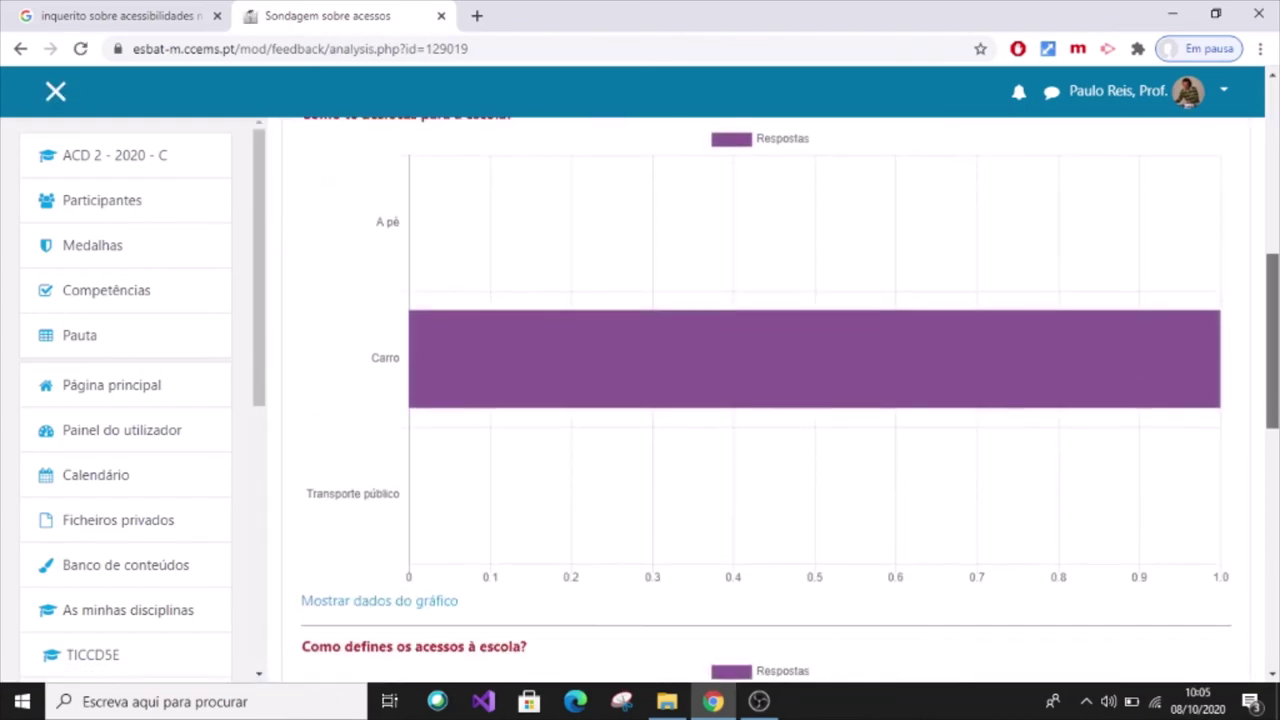
pyautogui.scroll(-3, 766, 400)
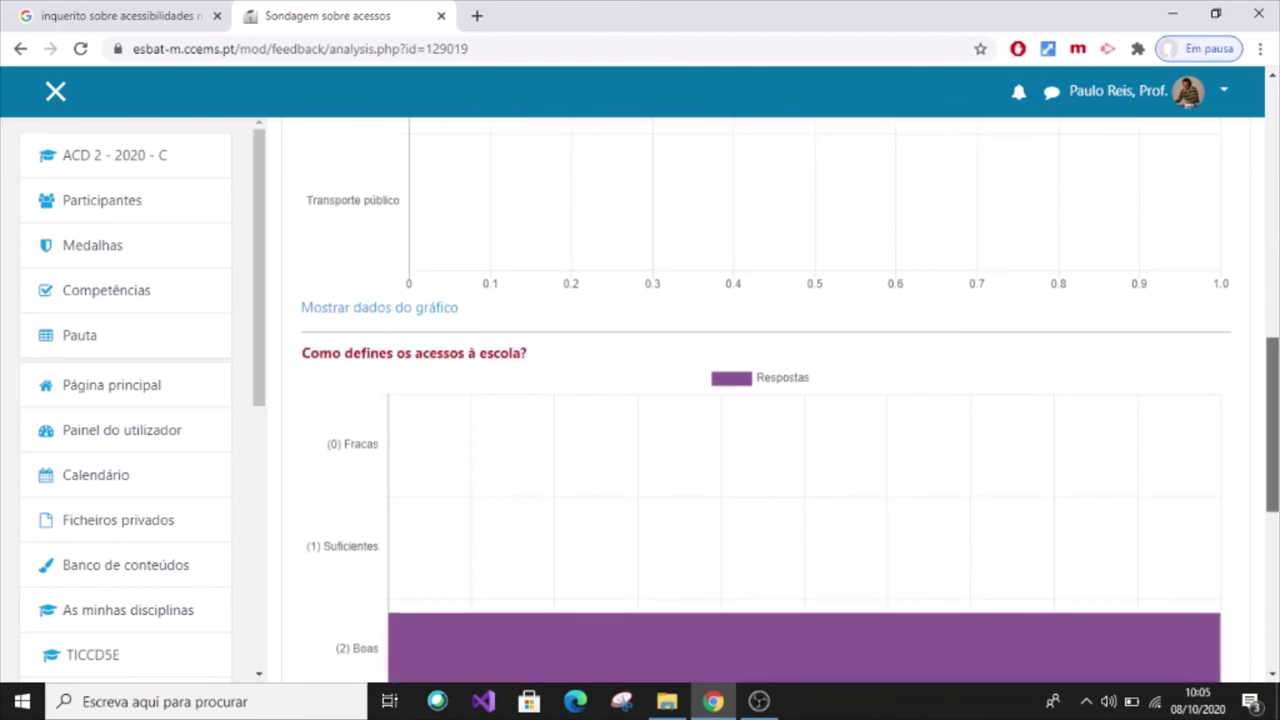
pyautogui.scroll(-3, 766, 400)
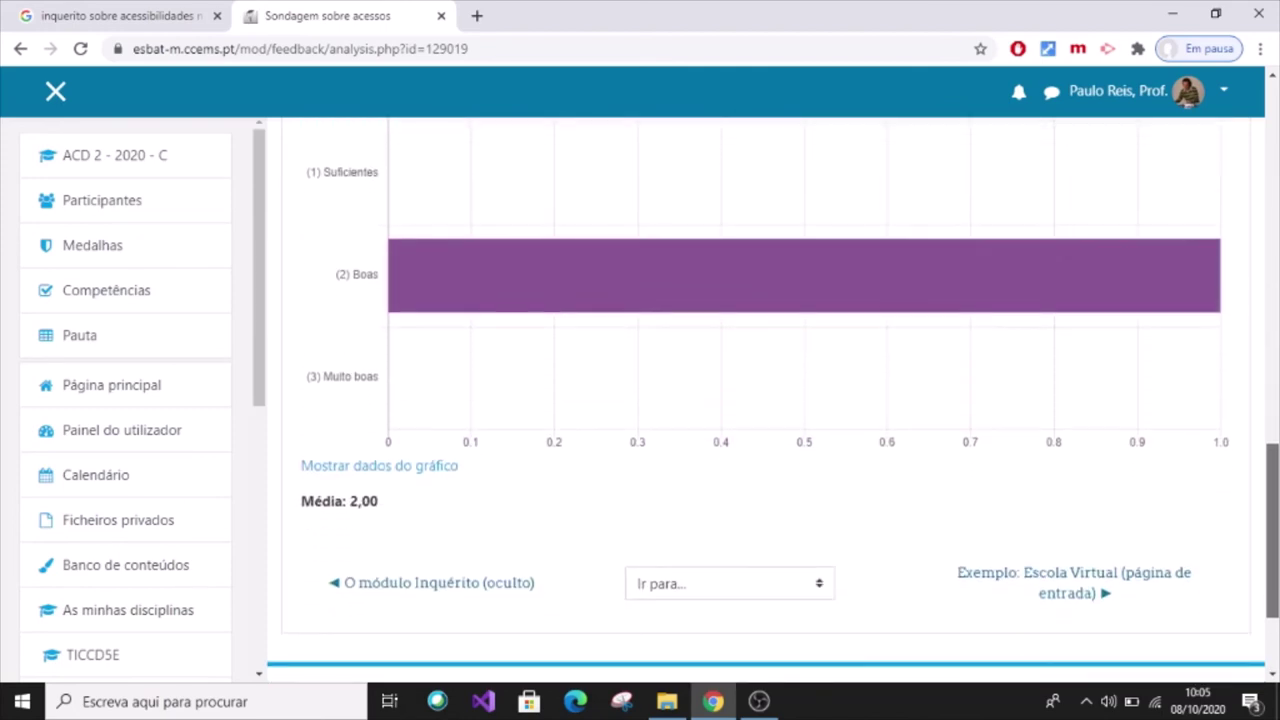
pyautogui.scroll(5, 766, 400)
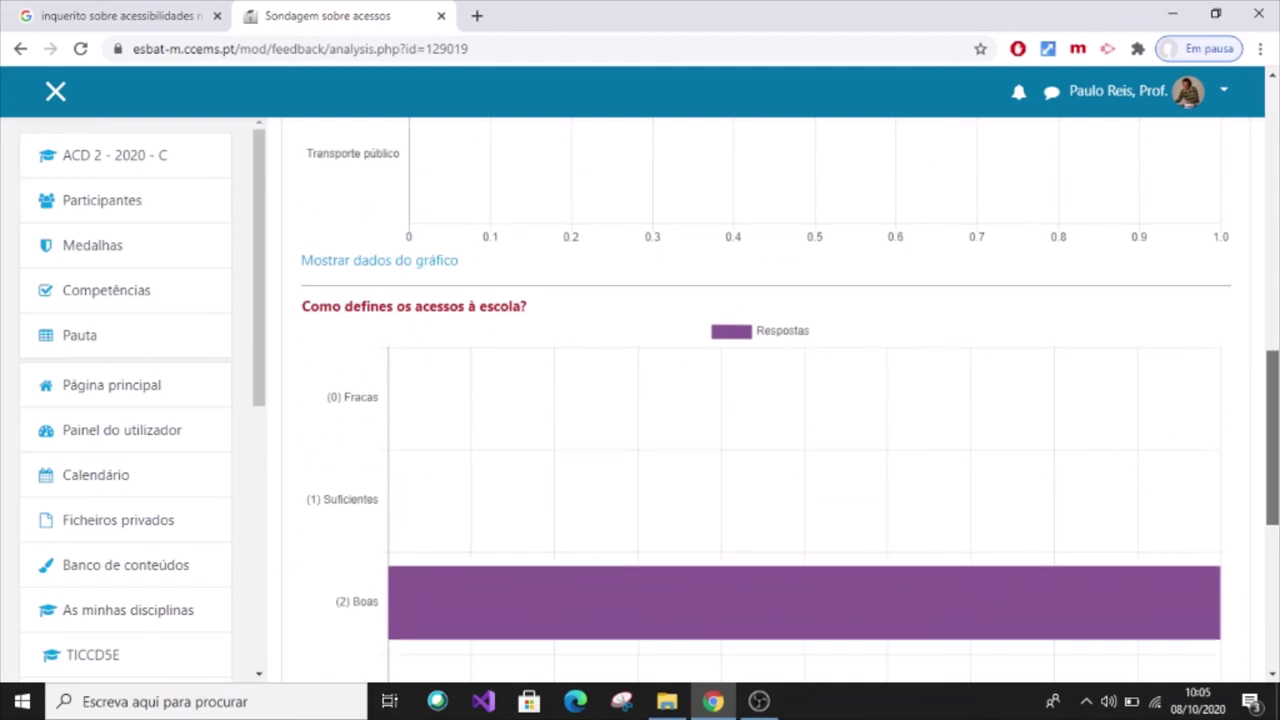
pyautogui.scroll(3, 1215, 395)
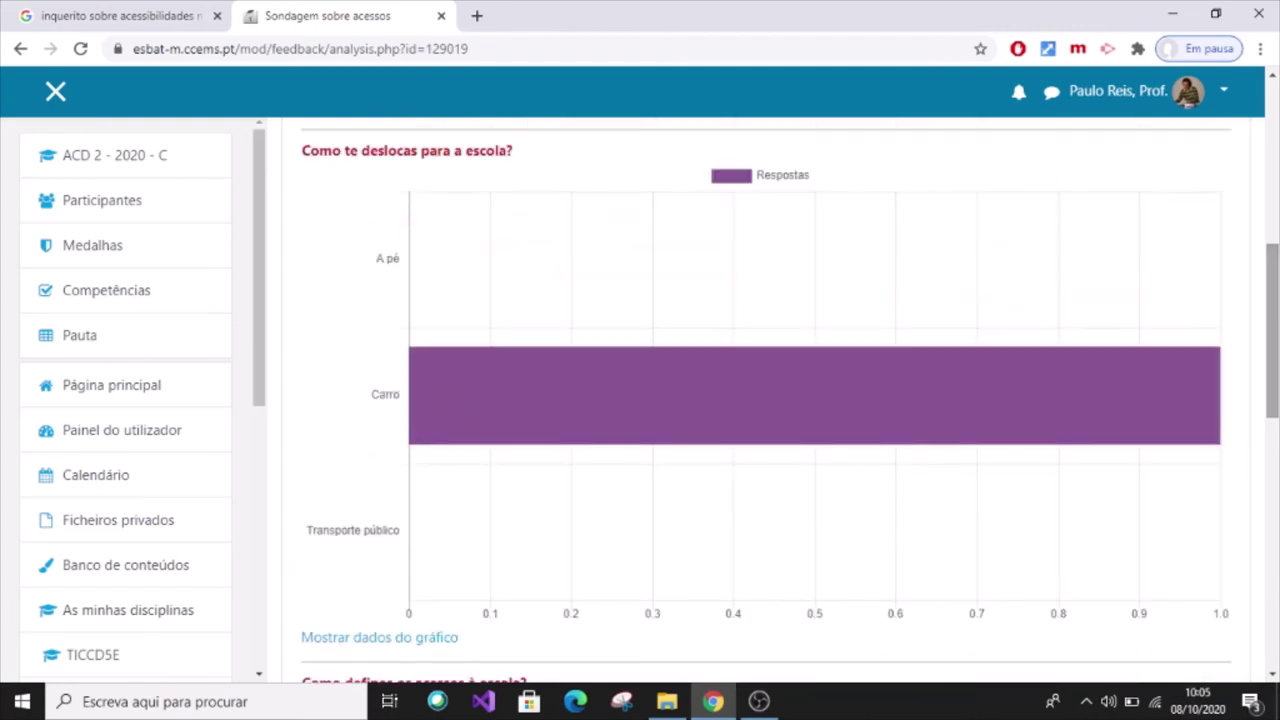
# View the survey's table of individual anonymous responses and check the submitted answers
pyautogui.scroll(4, 744, 400)
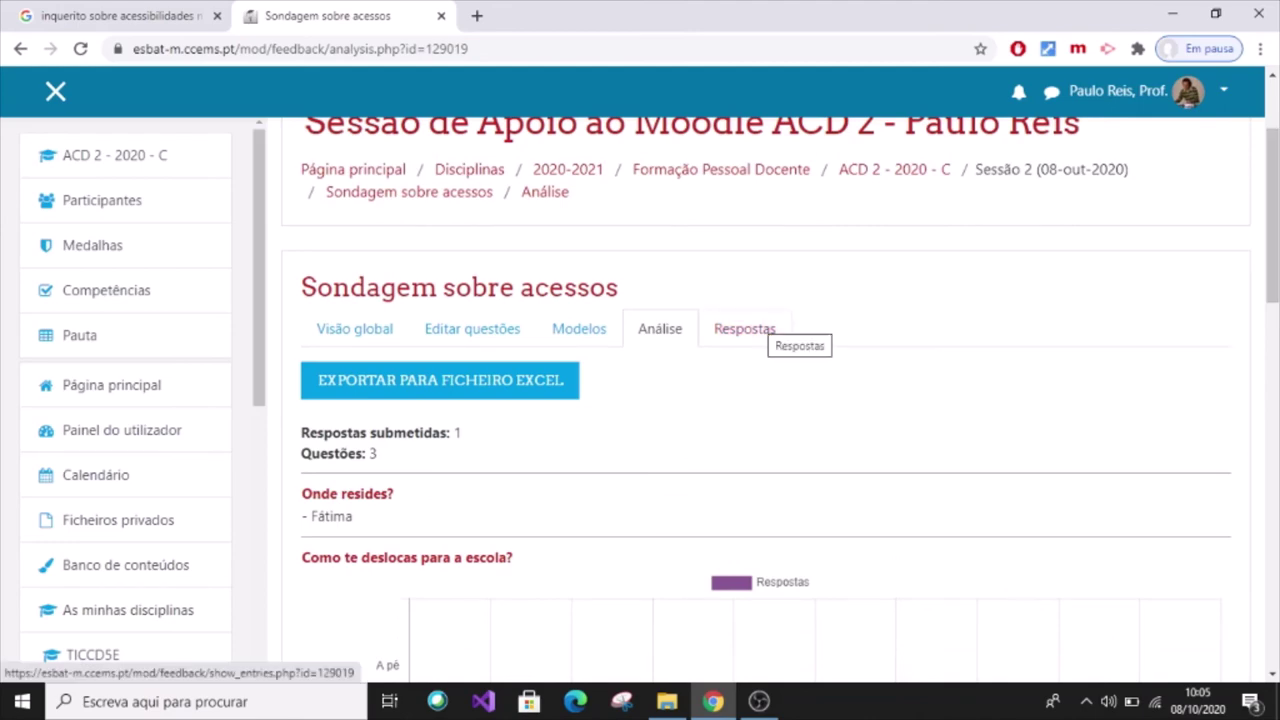
pyautogui.click(757, 329)
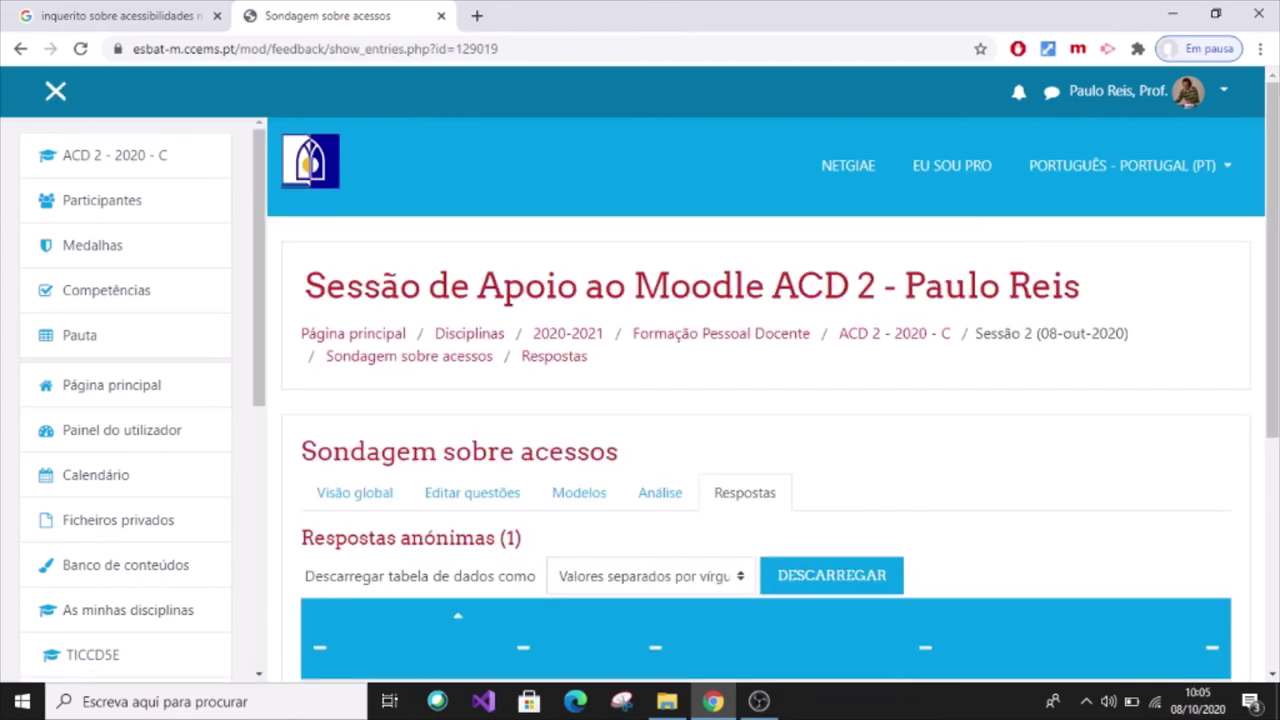
pyautogui.scroll(-3, 757, 400)
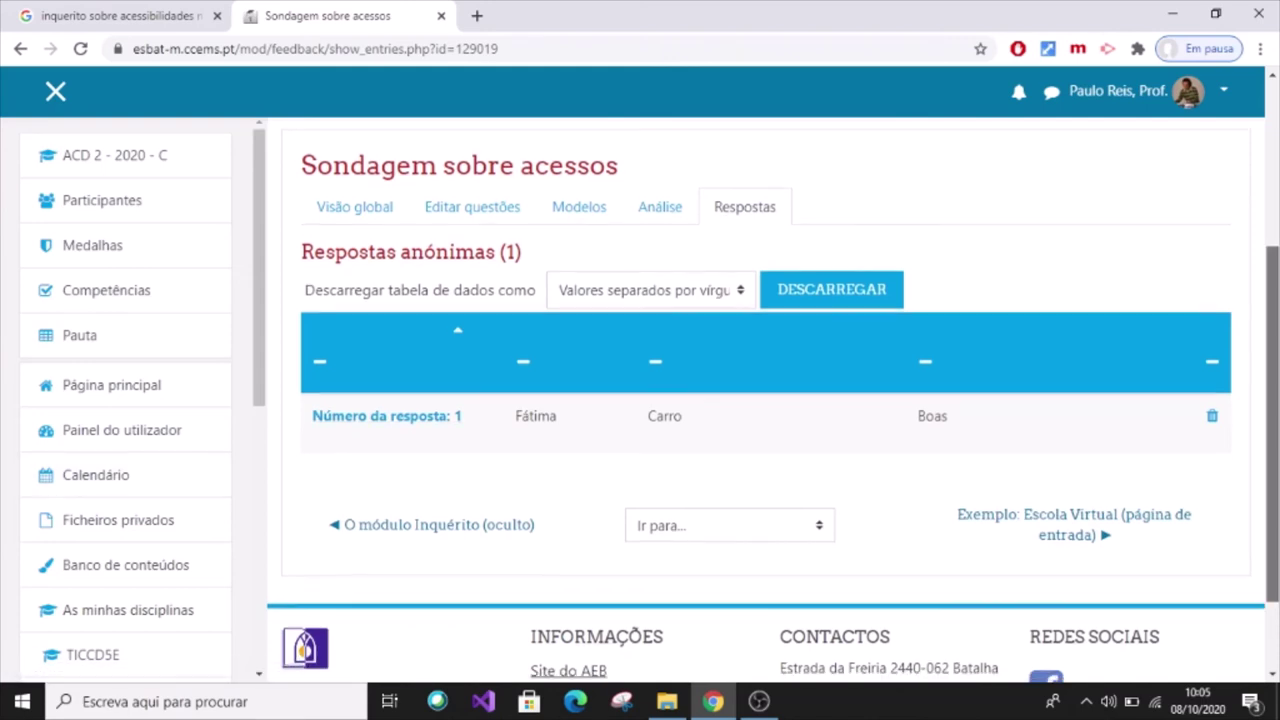
pyautogui.scroll(-1, 773, 400)
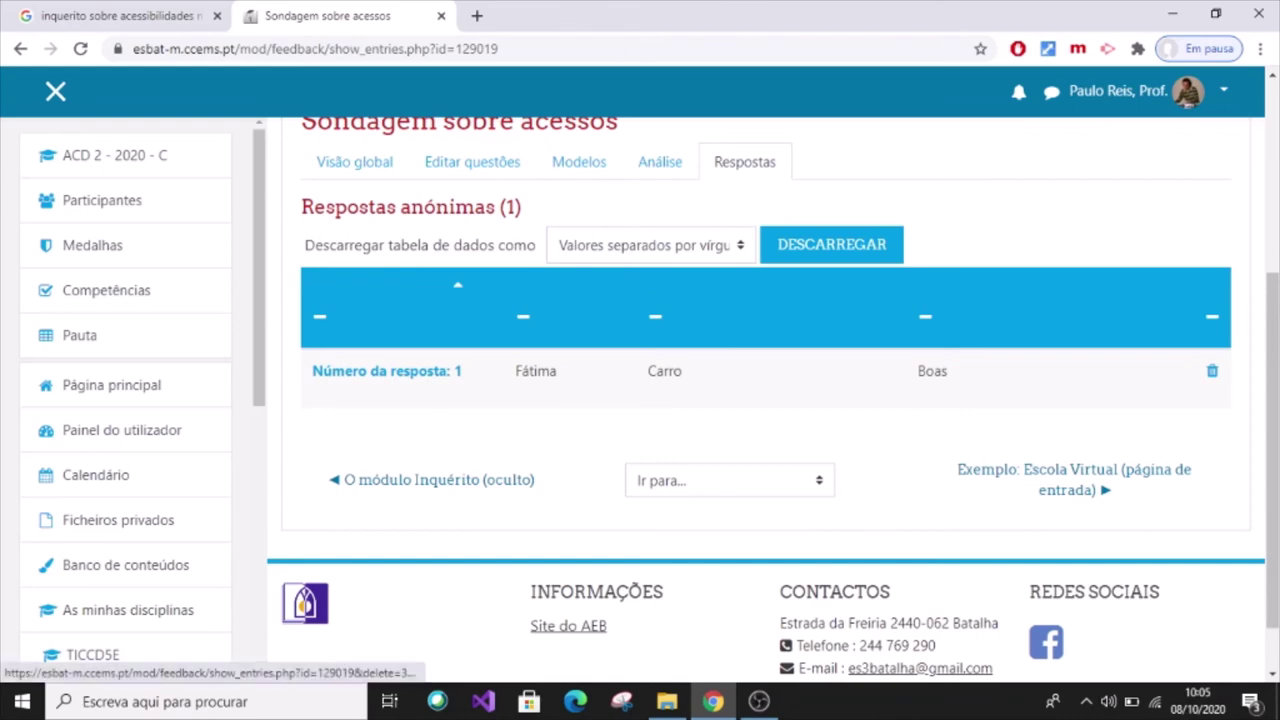
# Download the table of anonymous responses in Portable Document Format (.pdf)
pyautogui.scroll(2, 765, 400)
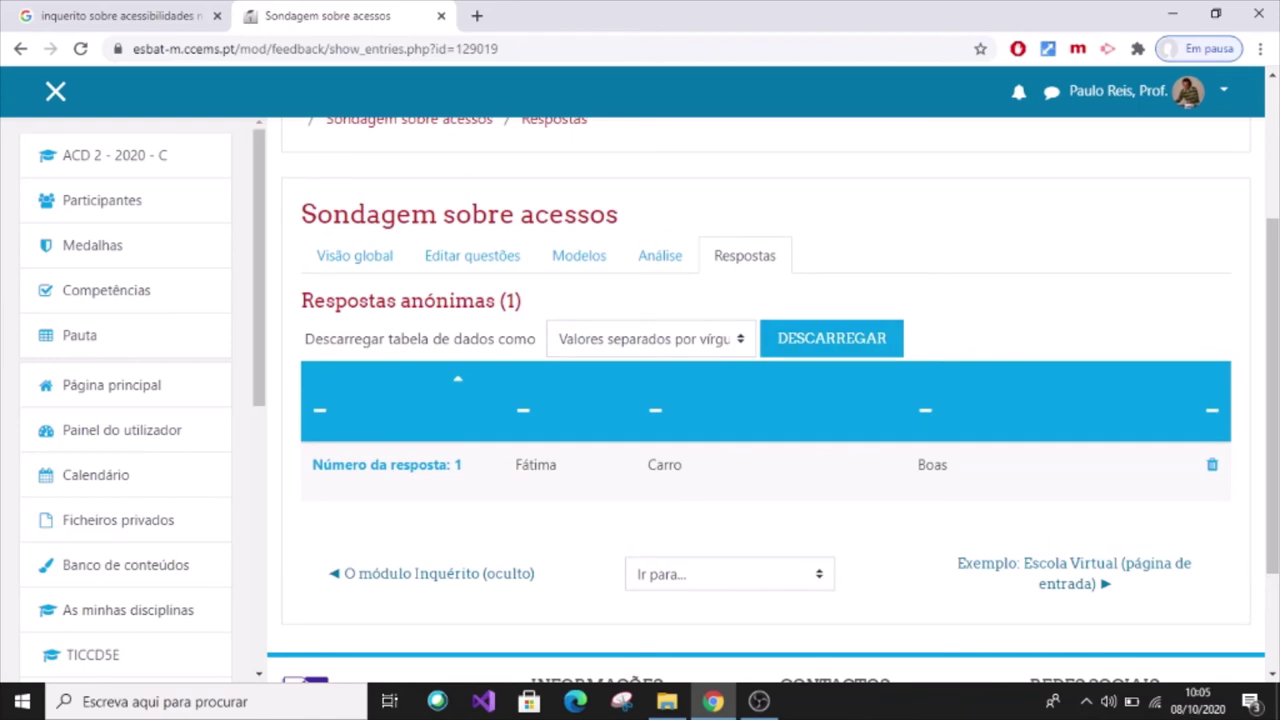
pyautogui.click(651, 339)
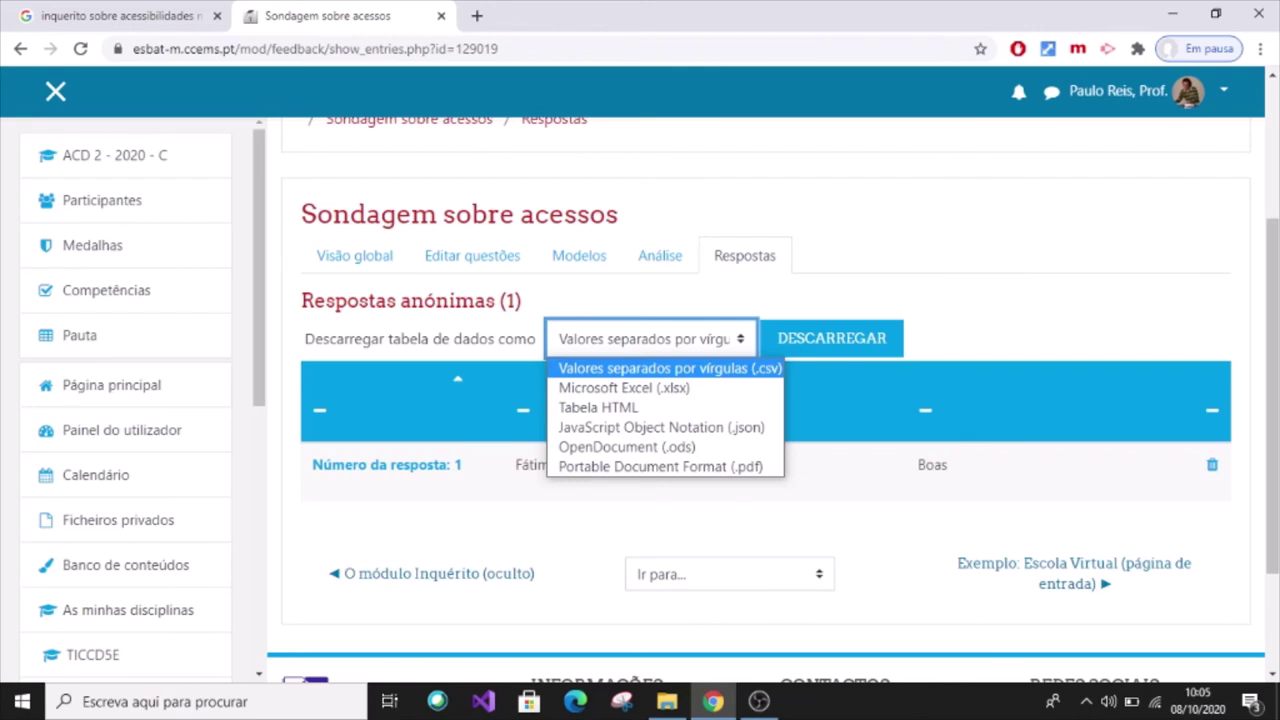
pyautogui.press('Down')
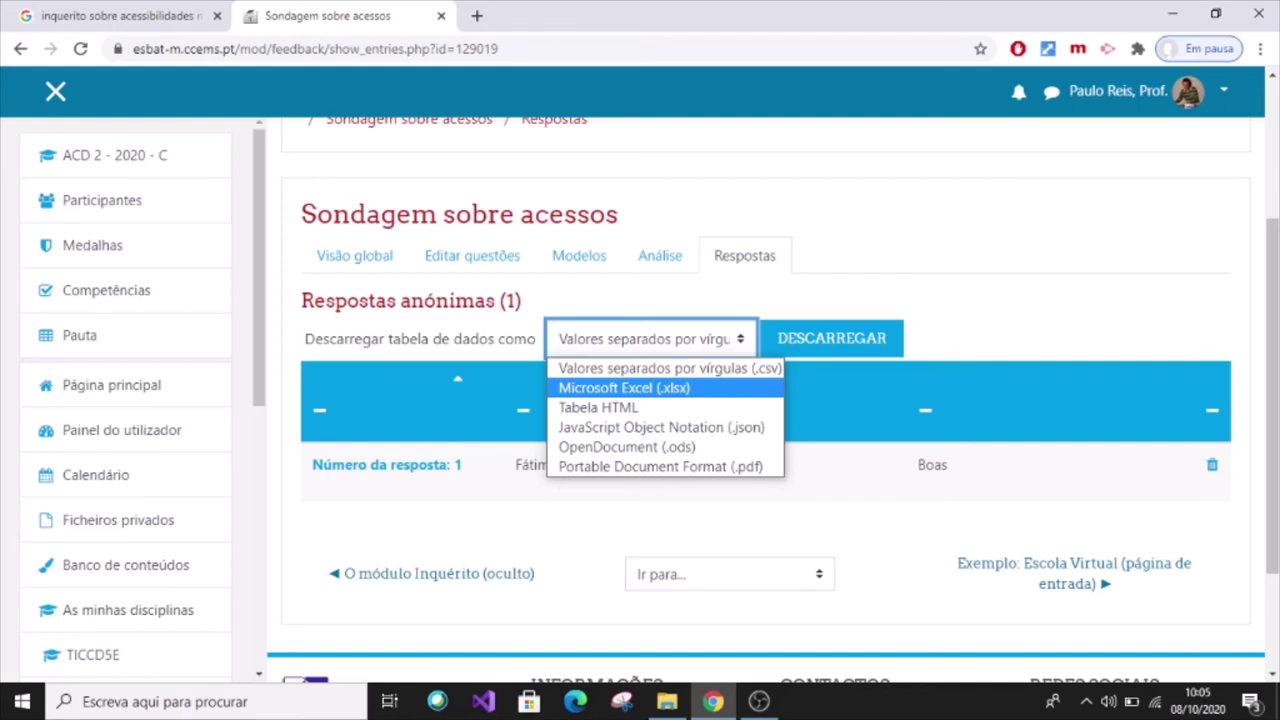
pyautogui.press('Down')
pyautogui.press('Down')
pyautogui.press('Down')
pyautogui.press('Down')
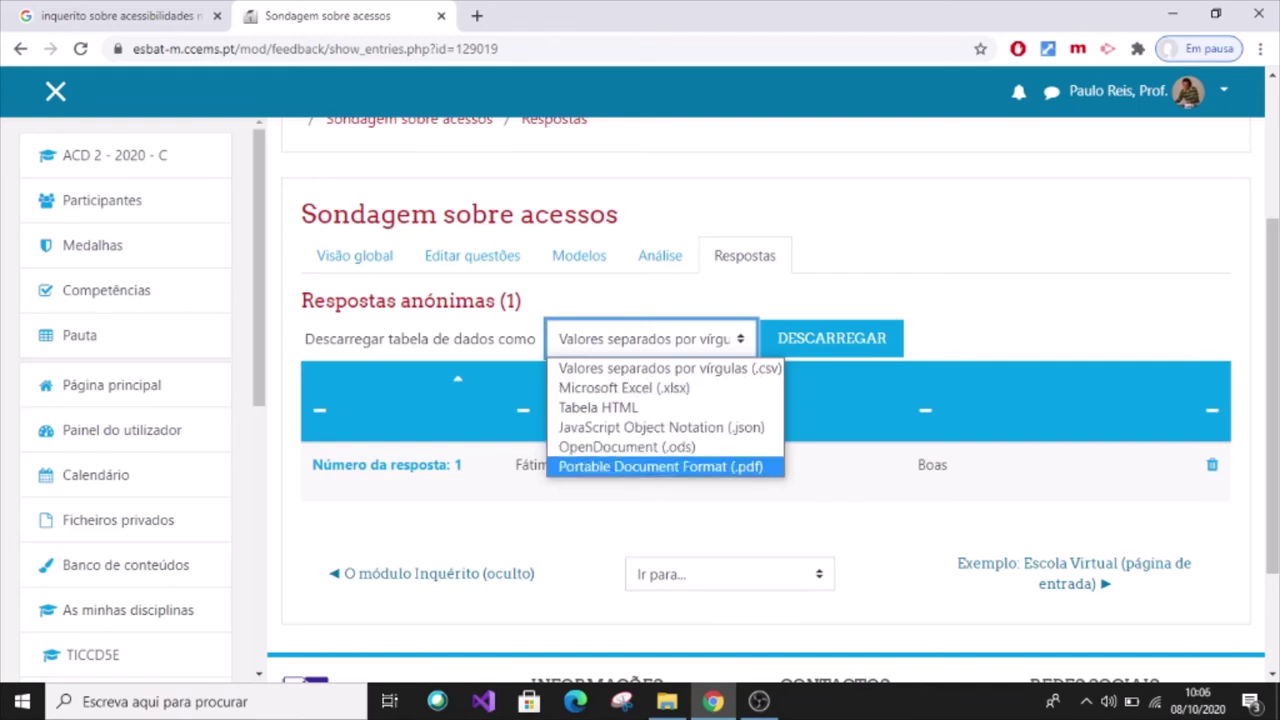
pyautogui.press('Return')
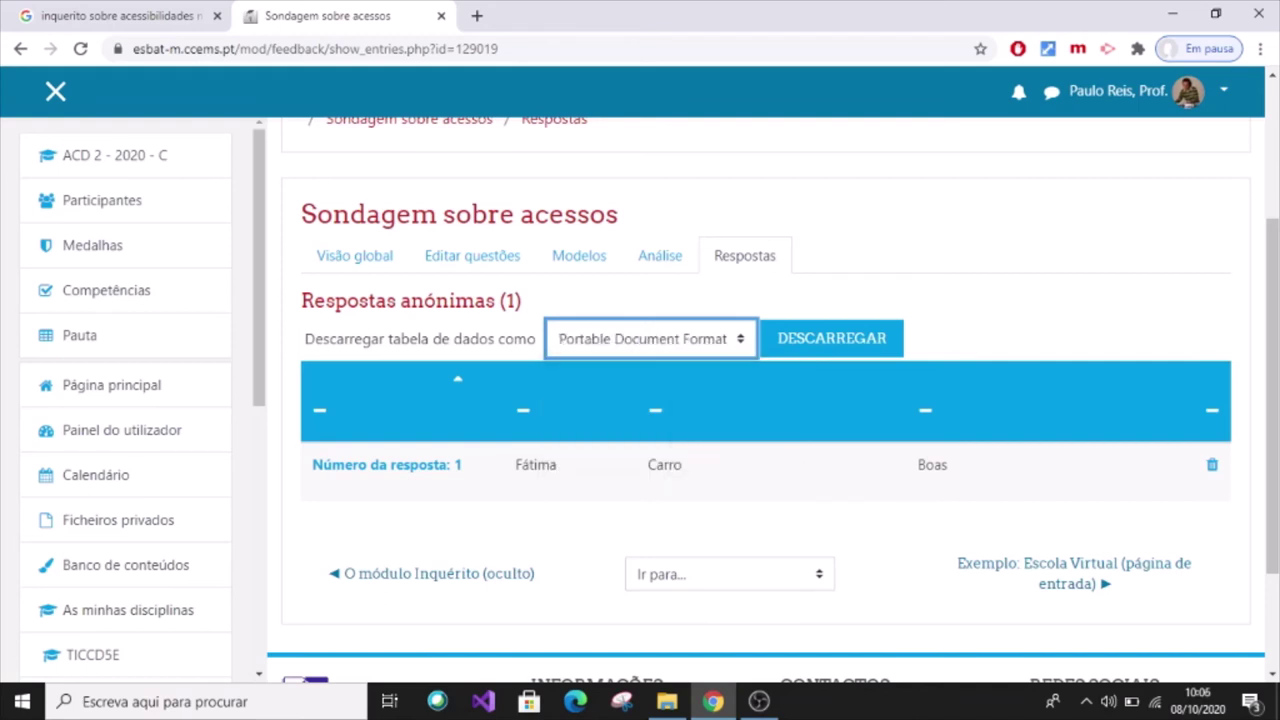
pyautogui.press('Tab')
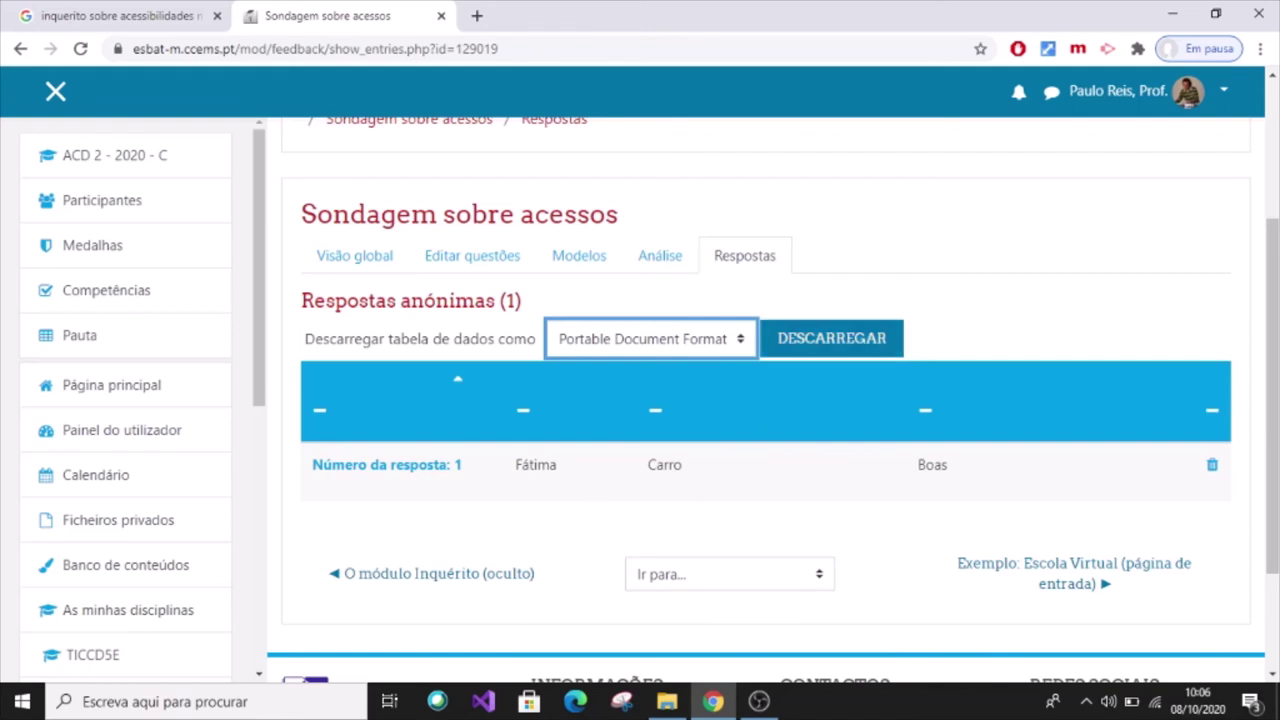
pyautogui.press('Return')
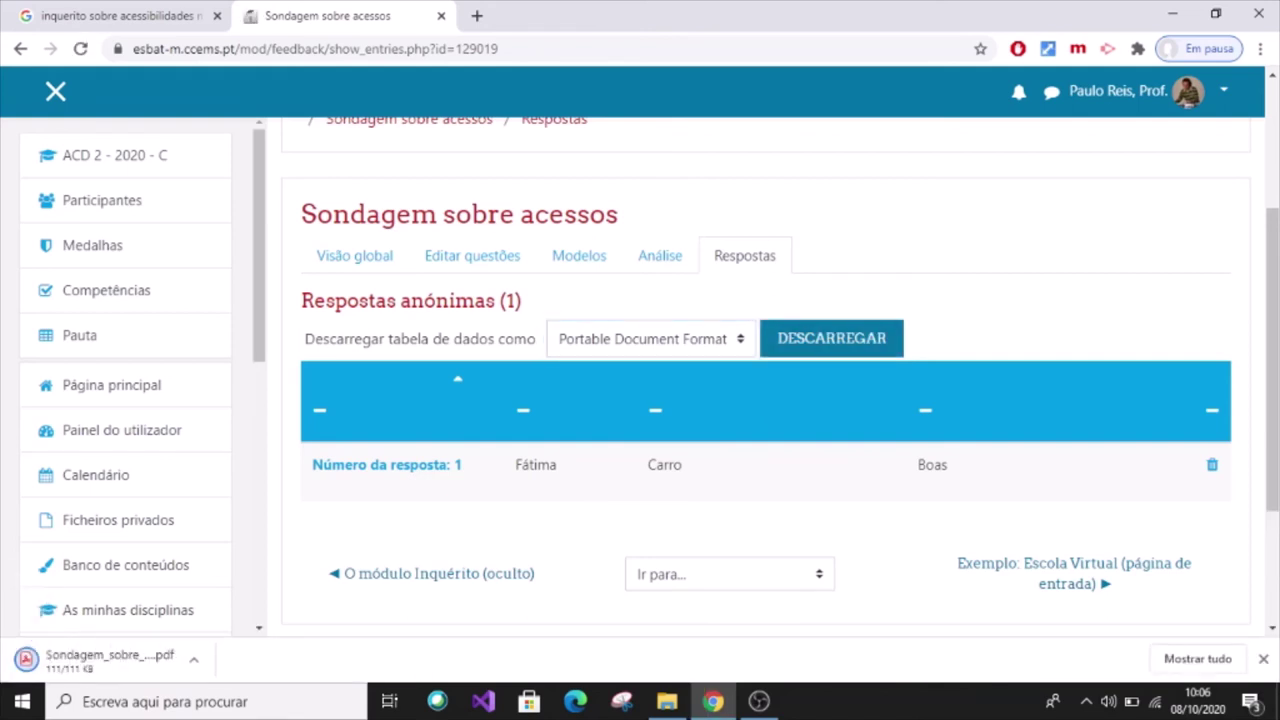
# Open the downloaded Sondagem_sobre_acessos.pdf and check the question headings of its response table
pyautogui.click(82, 660)
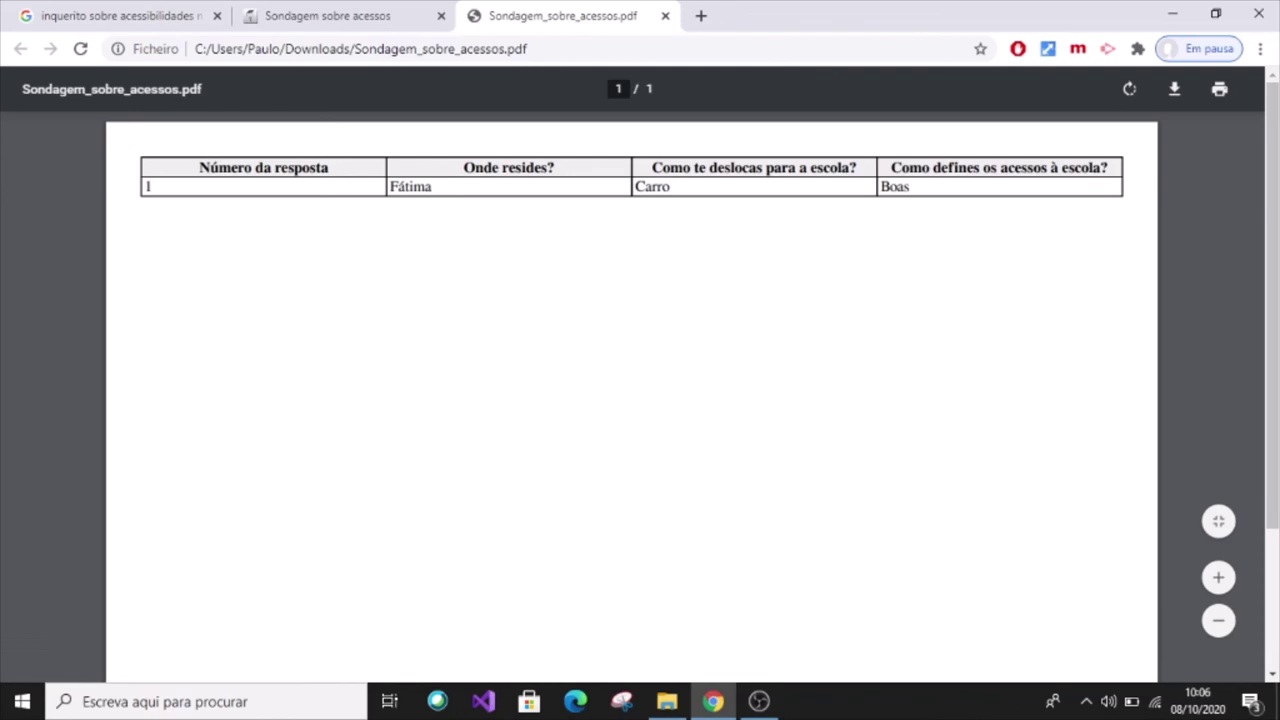
pyautogui.moveTo(484, 167); pyautogui.dragTo(548, 167)
pyautogui.moveTo(709, 167); pyautogui.dragTo(801, 167)
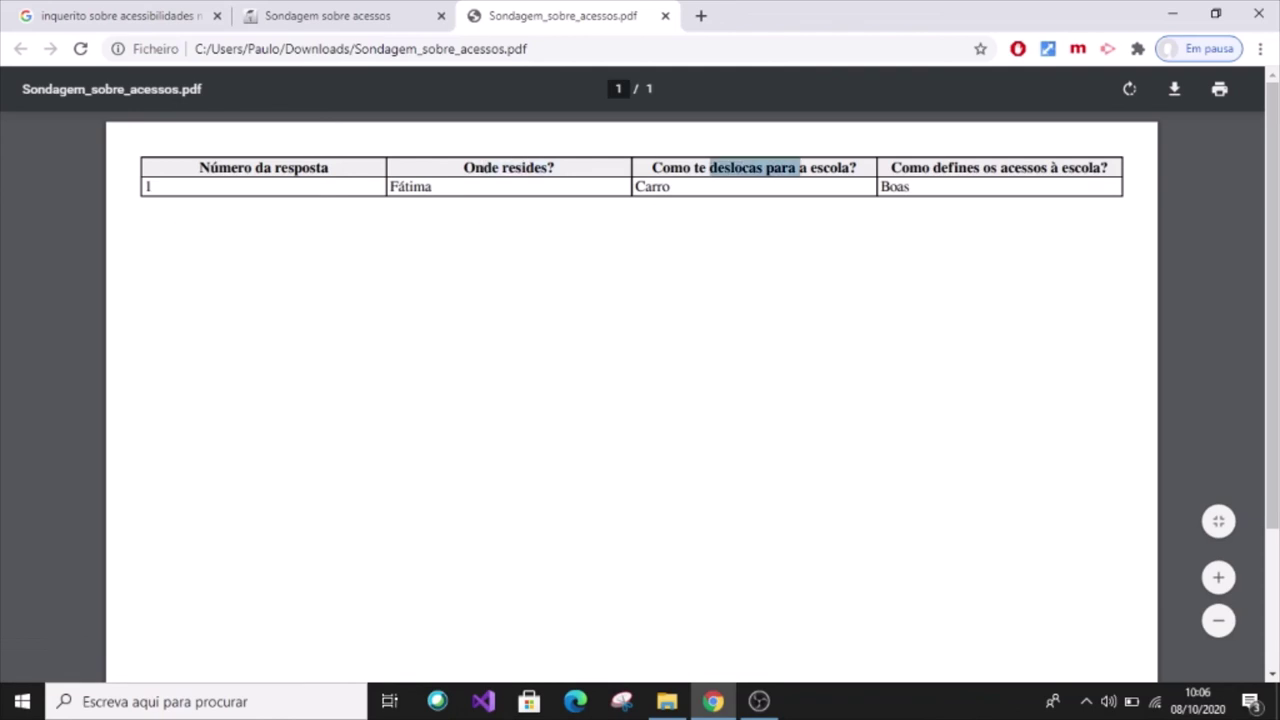
pyautogui.moveTo(948, 167); pyautogui.dragTo(1001, 167)
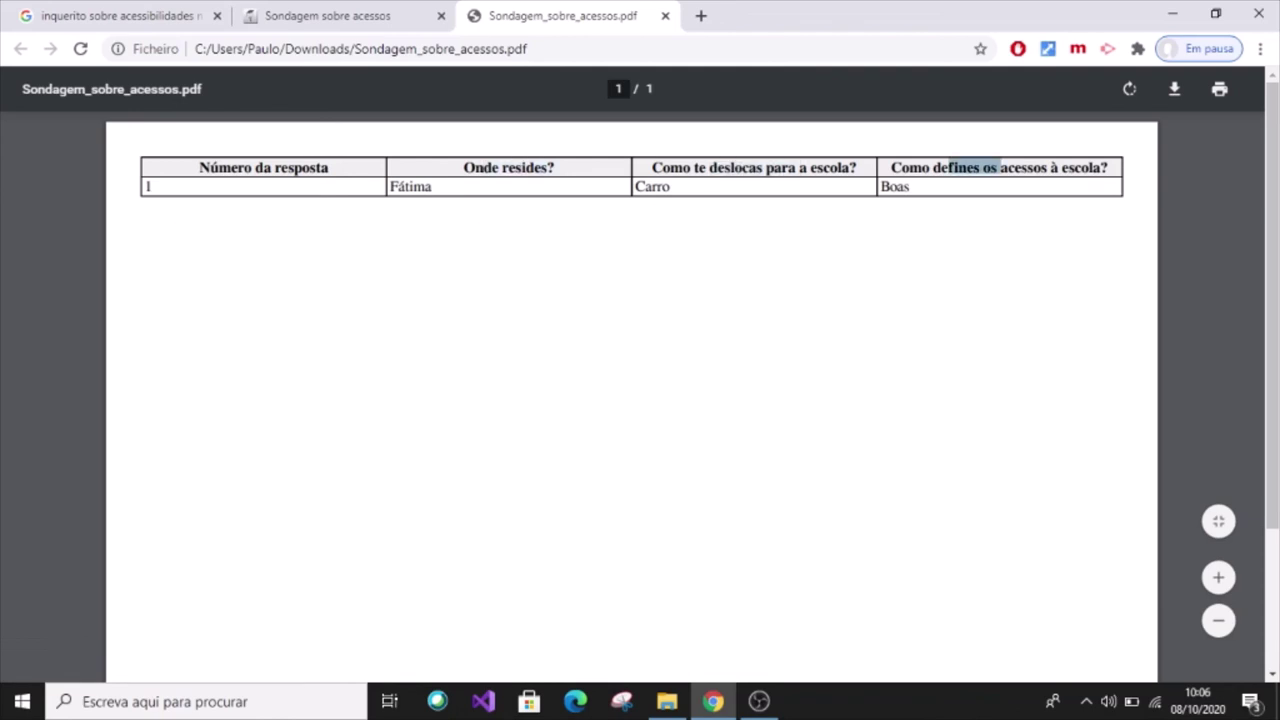